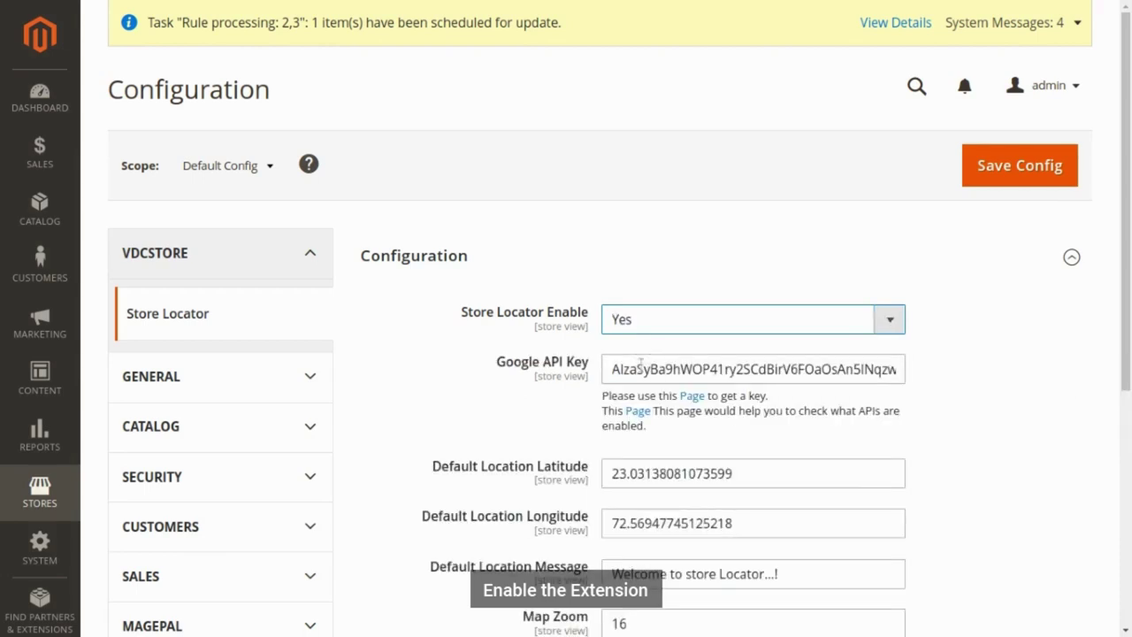
- Check the Store Locator API key, default latitude and map zoom 16, then save the configuration
drag(608, 369, 912, 378)
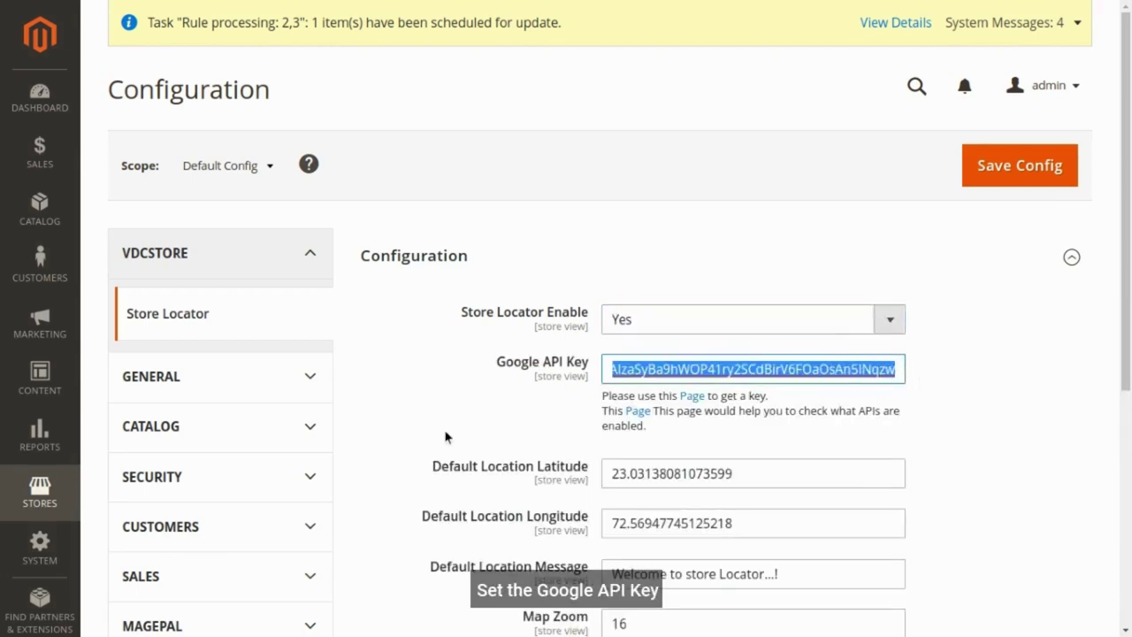
drag(432, 466, 610, 466)
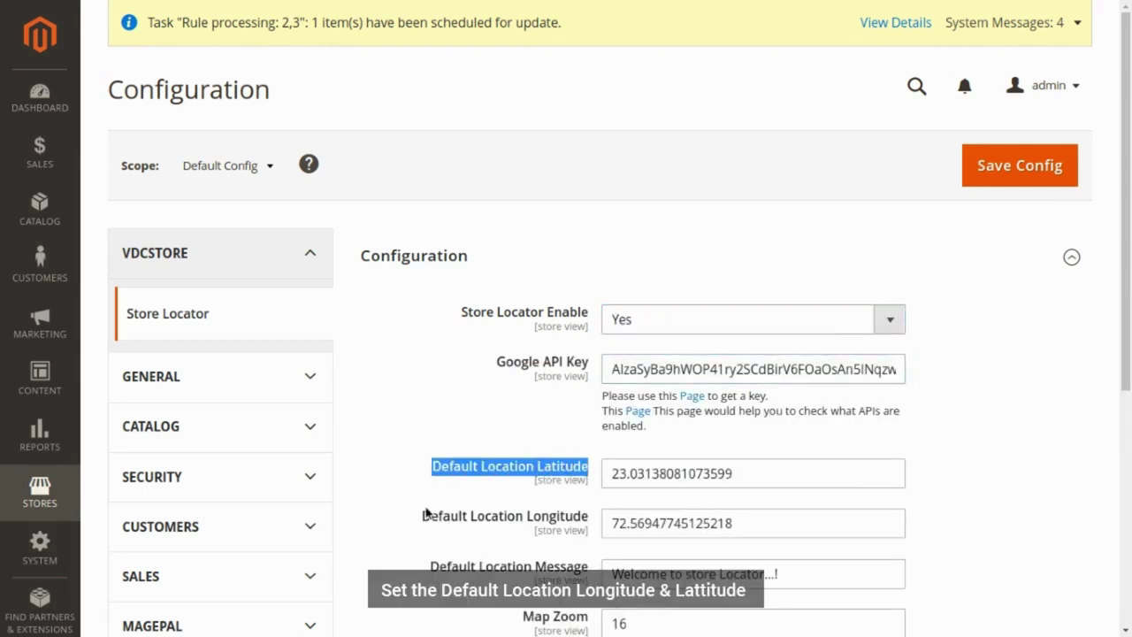
drag(425, 514, 538, 530)
click(414, 548)
scroll(543, 548, down, 1)
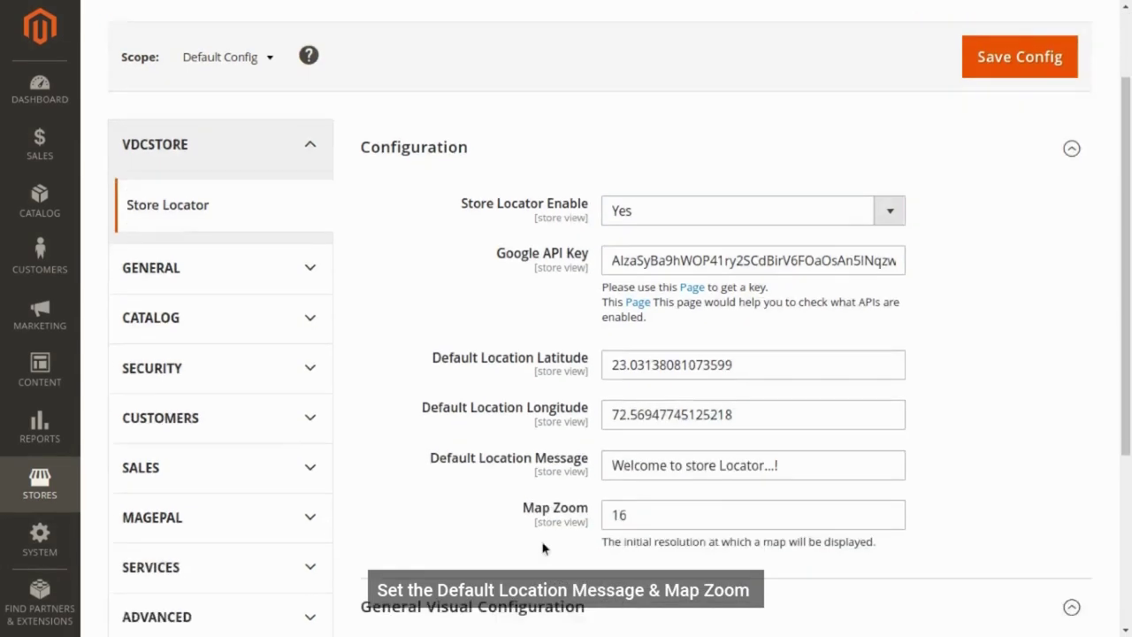
scroll(543, 548, down, 1)
scroll(575, 444, down, 2)
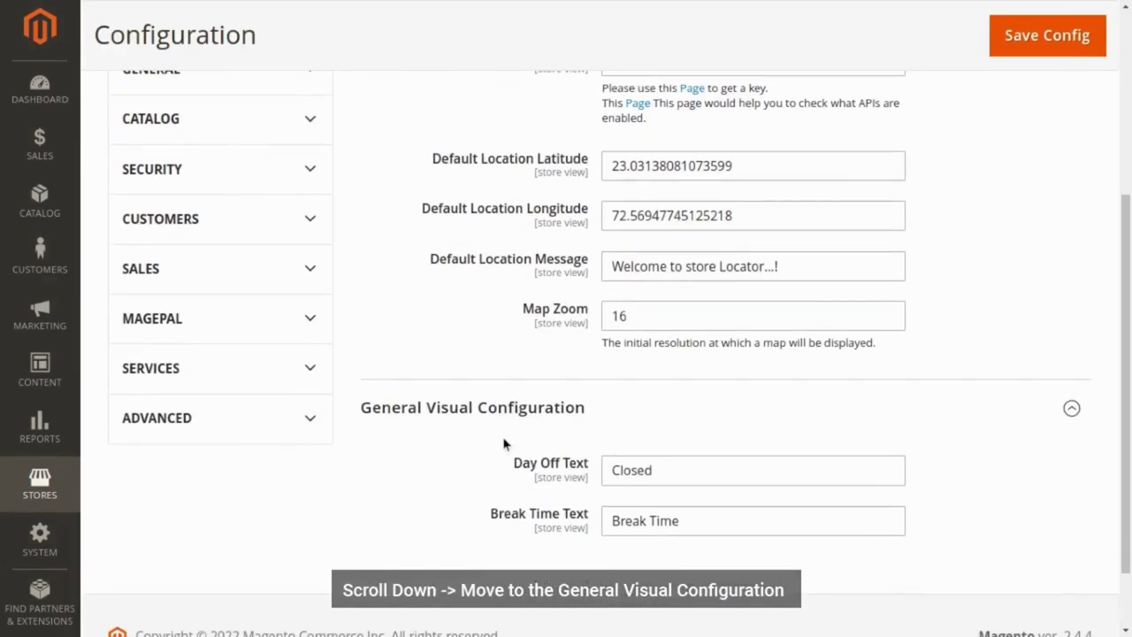
scroll(758, 295, up, 5)
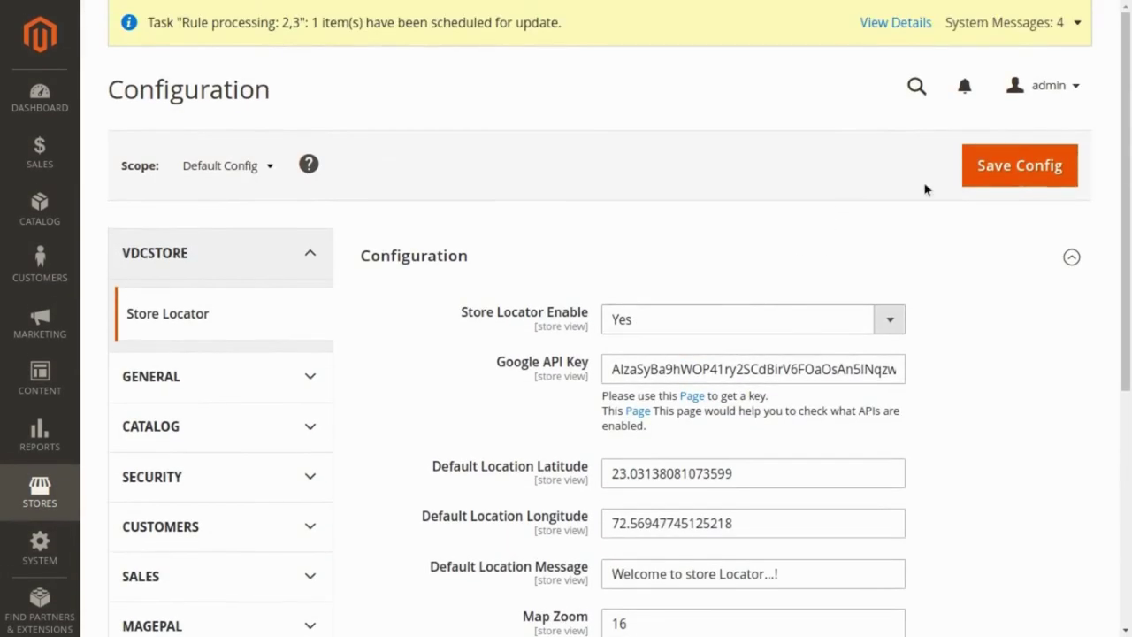
click(1015, 181)
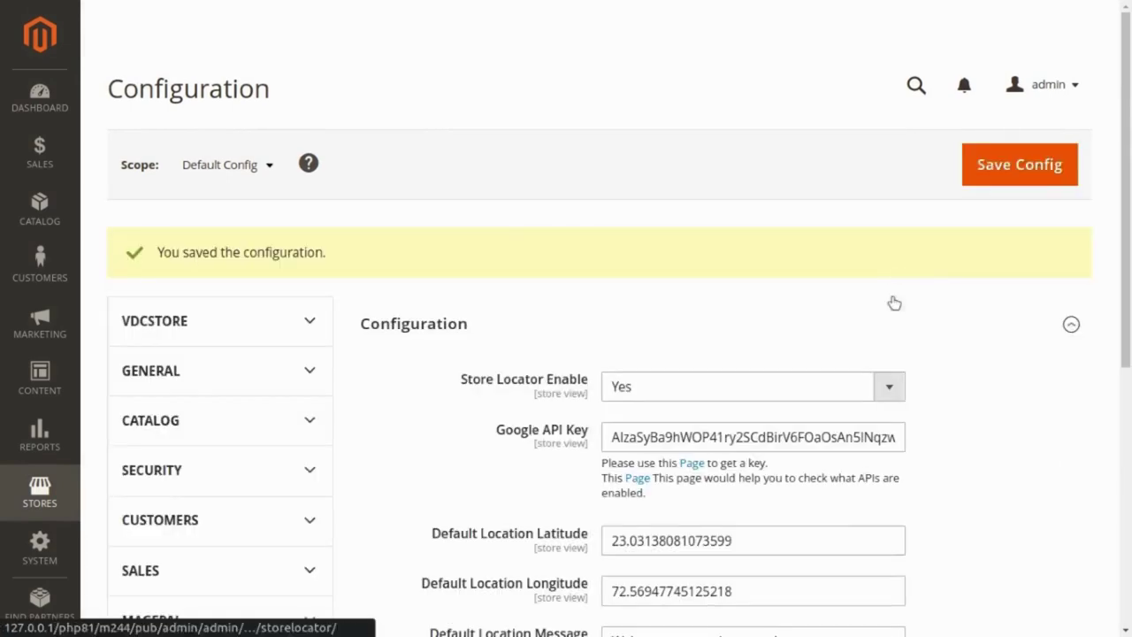
- Flush the Magento cache from Cache Management, reloading to confirm every cache type shows Enabled
click(1008, 23)
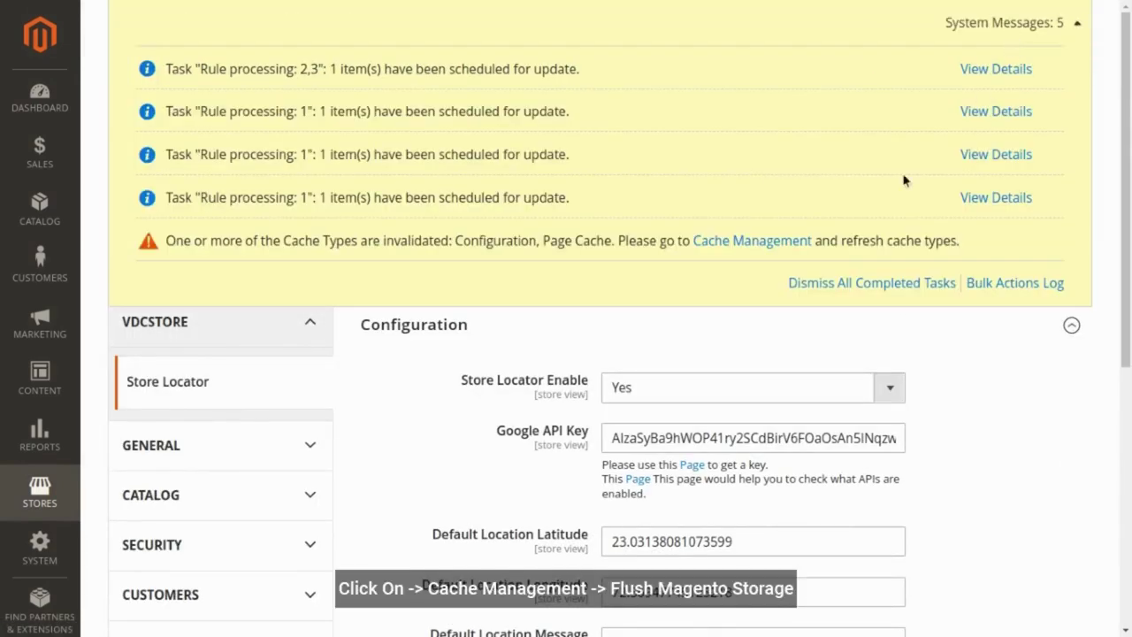
click(768, 244)
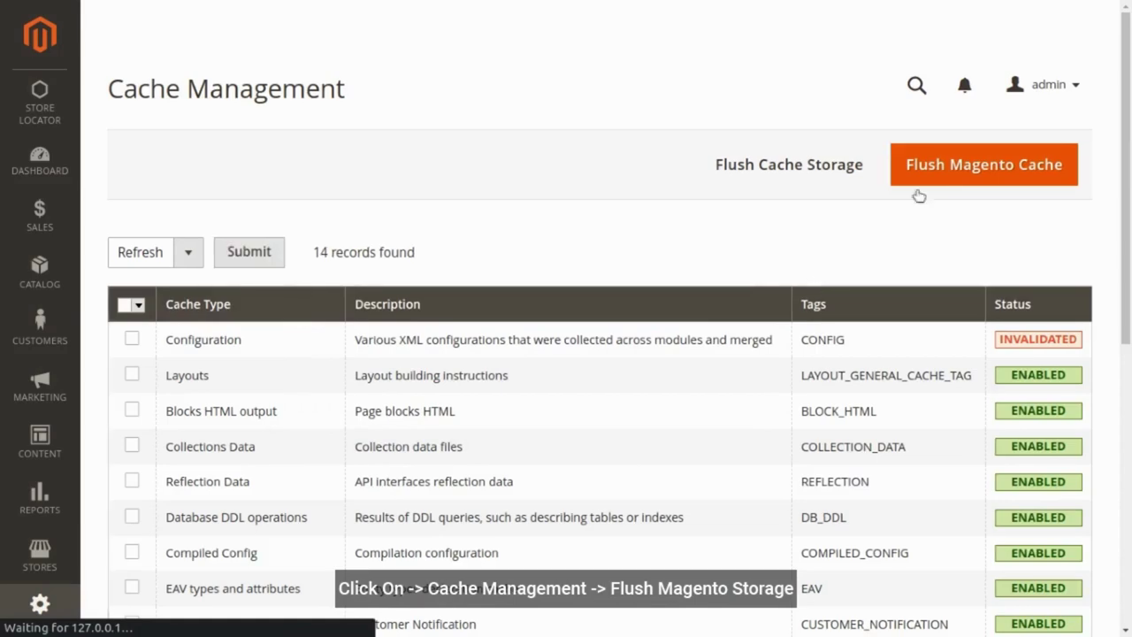
click(935, 176)
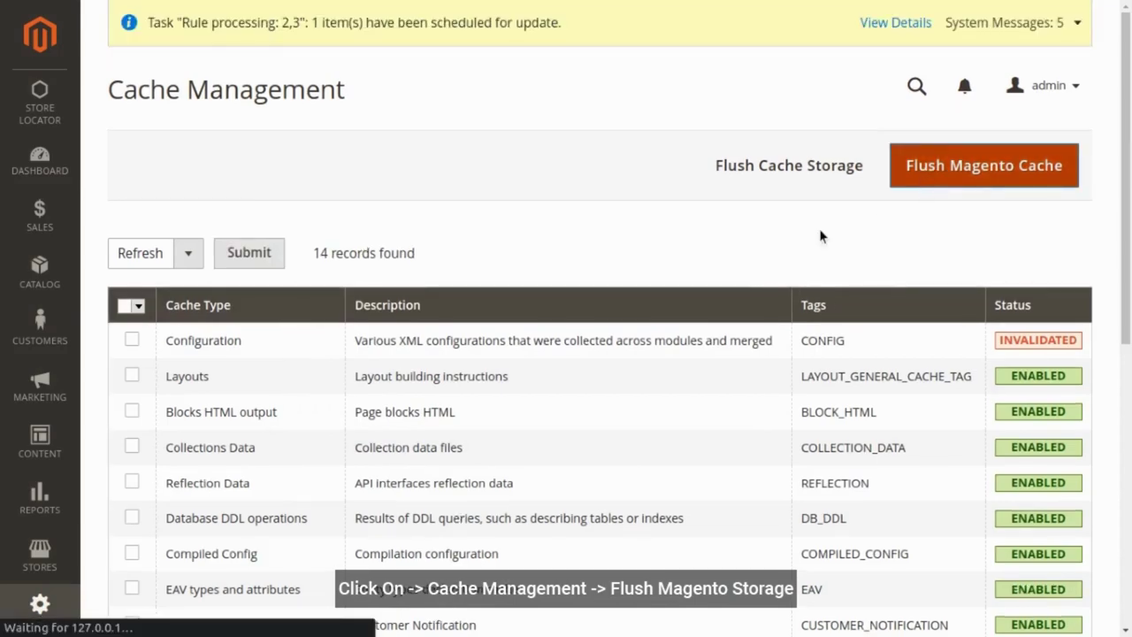
key(F5)
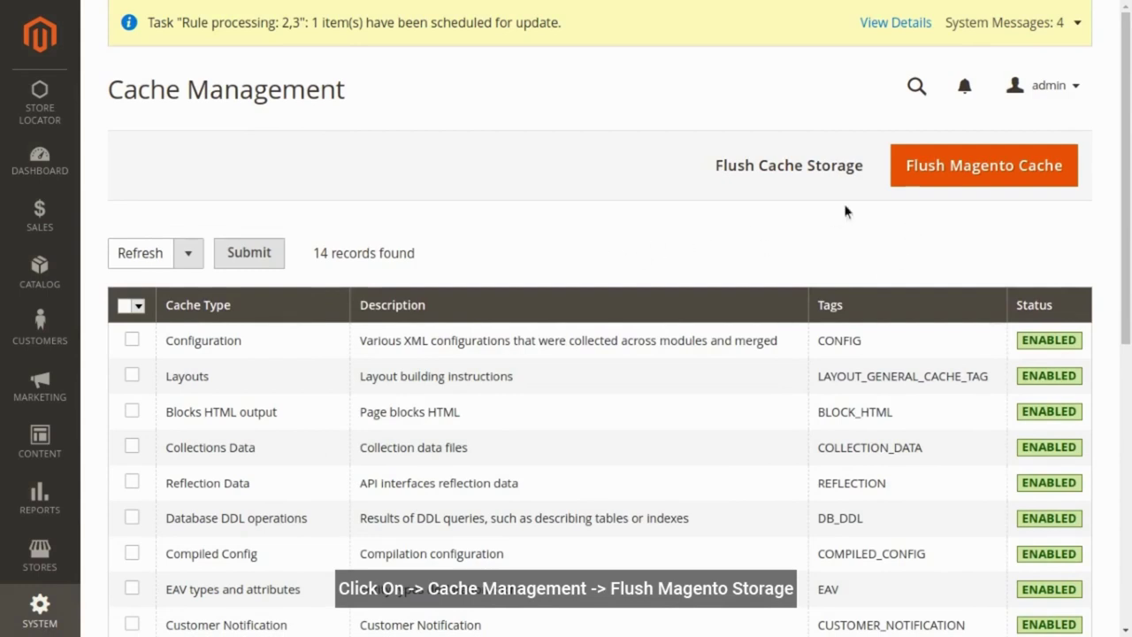
click(924, 174)
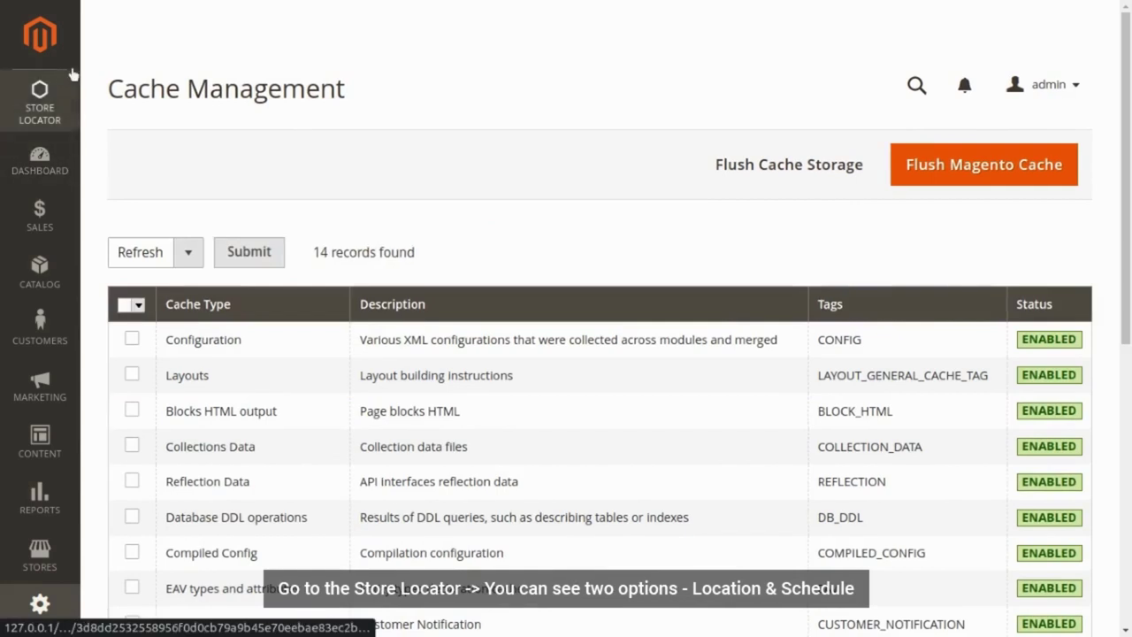
click(40, 105)
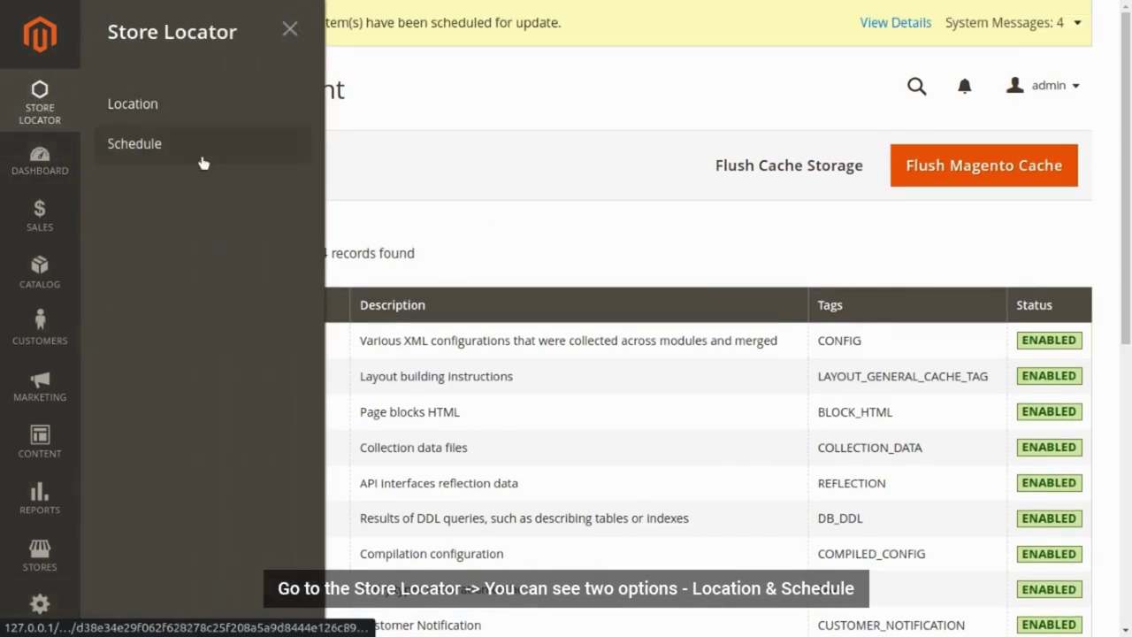
- Create a new Store Locator schedule named 'Timing:'
click(140, 144)
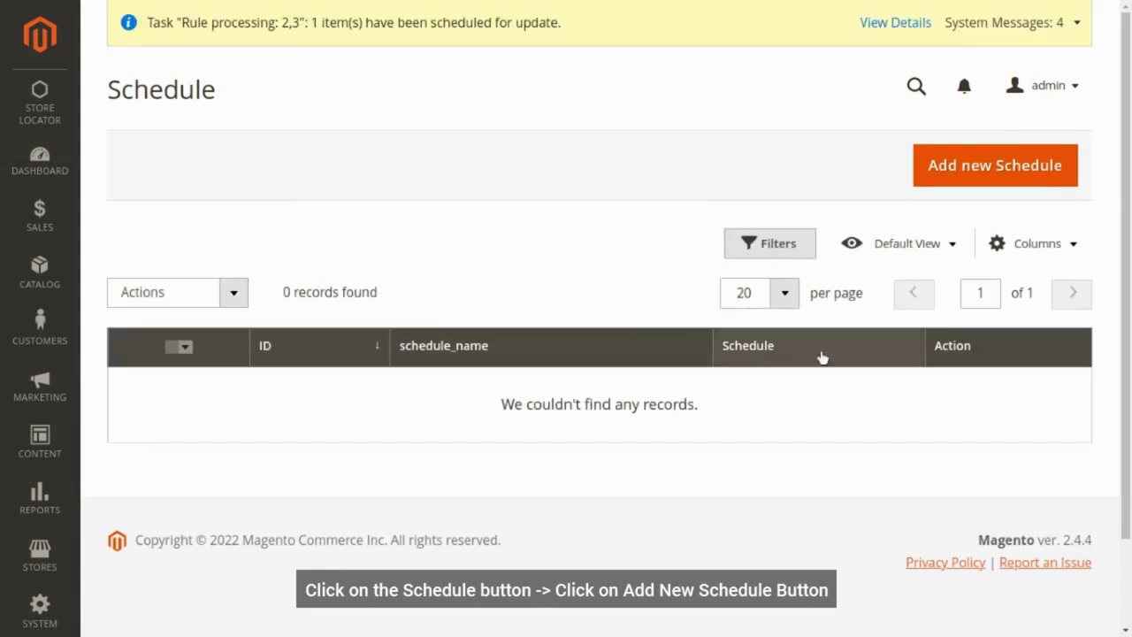
click(972, 168)
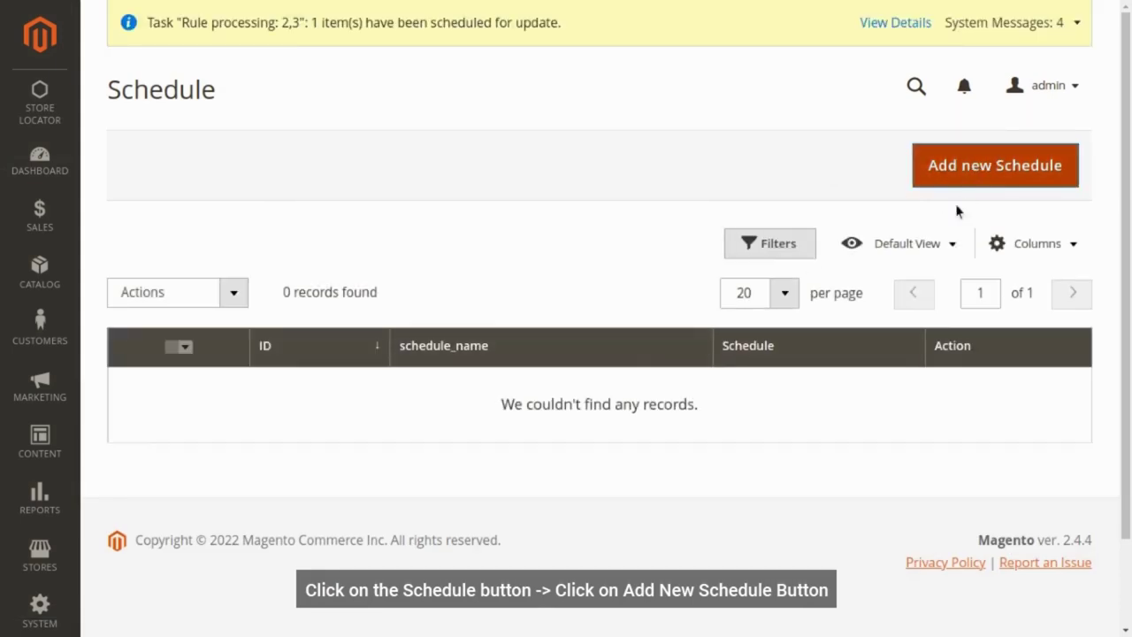
click(447, 329)
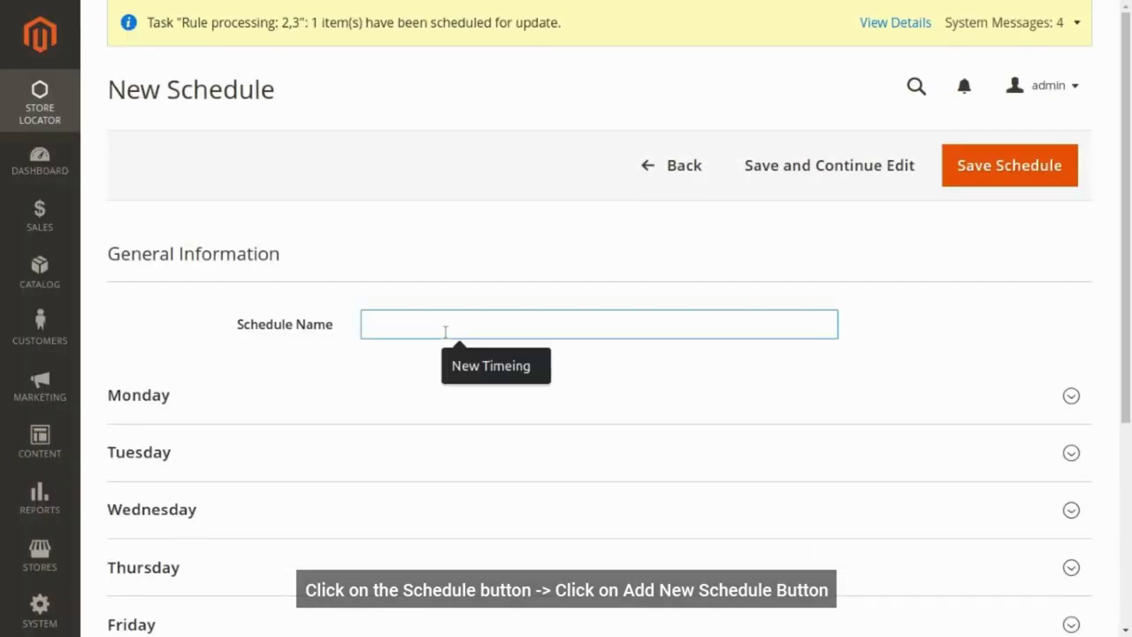
text(Timing)
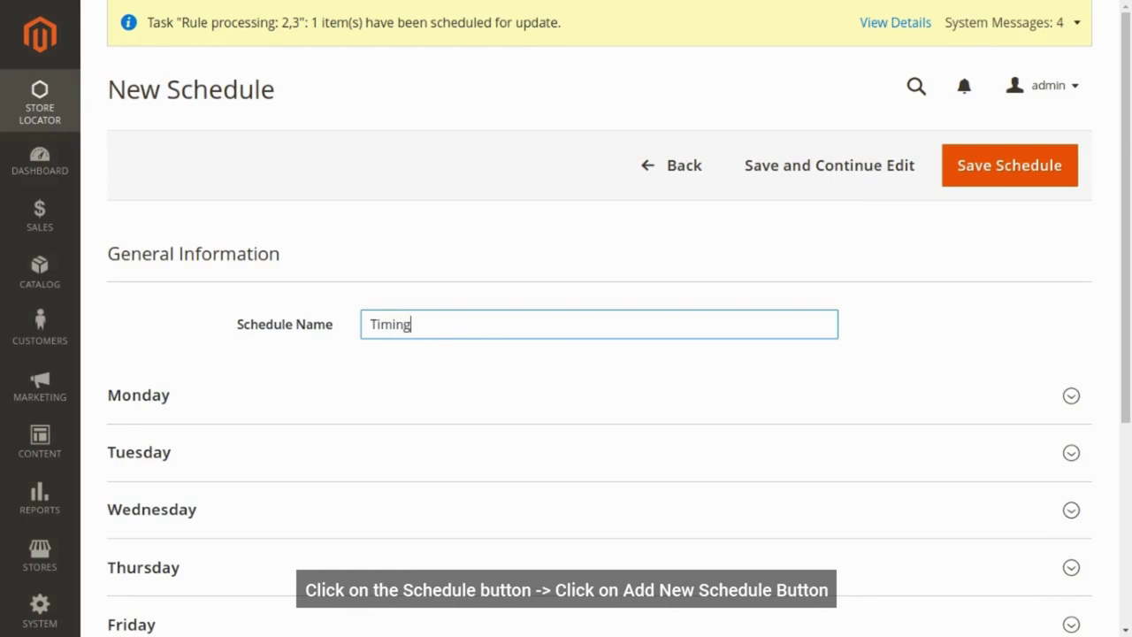
text(:)
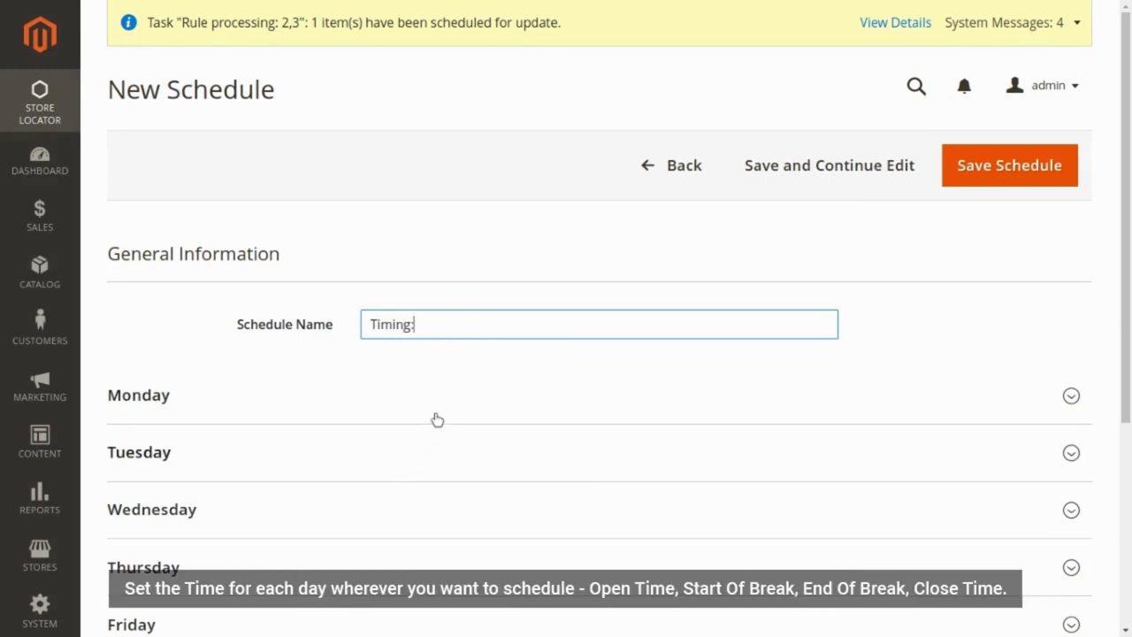
- Set Monday's opening, break start, break end and closing hours
click(434, 413)
scroll(381, 265, down, 3)
click(386, 262)
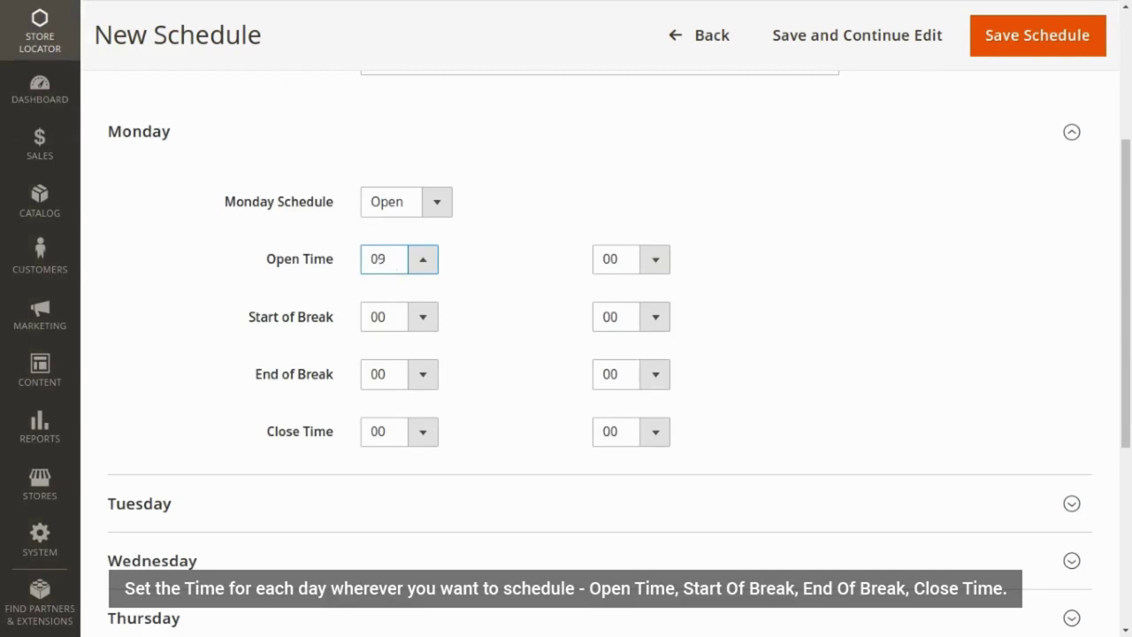
click(408, 317)
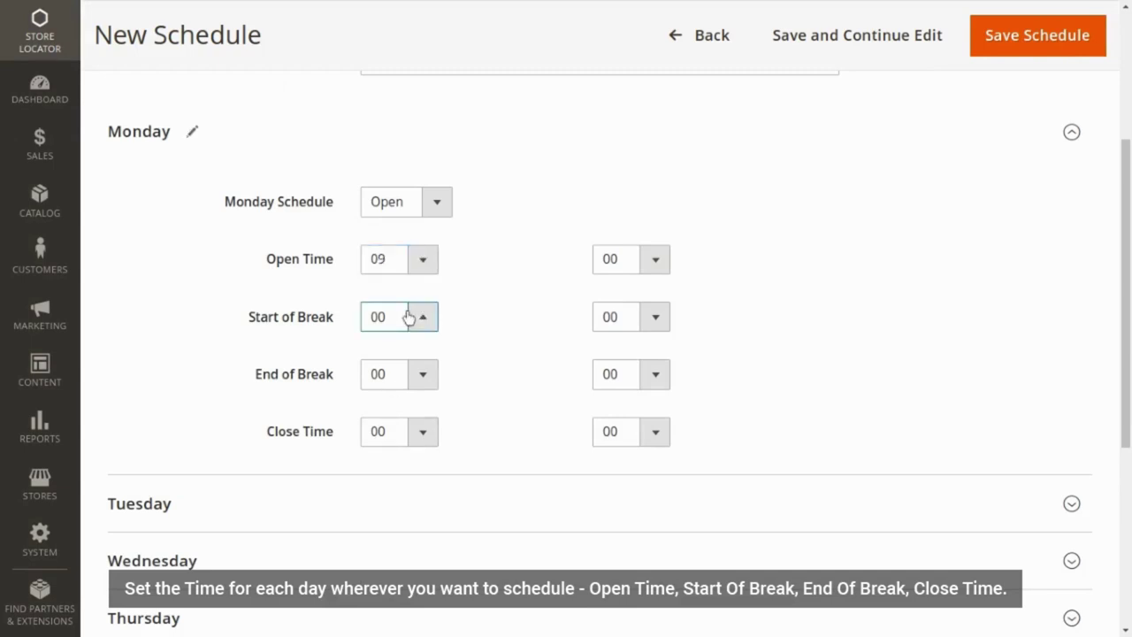
click(409, 373)
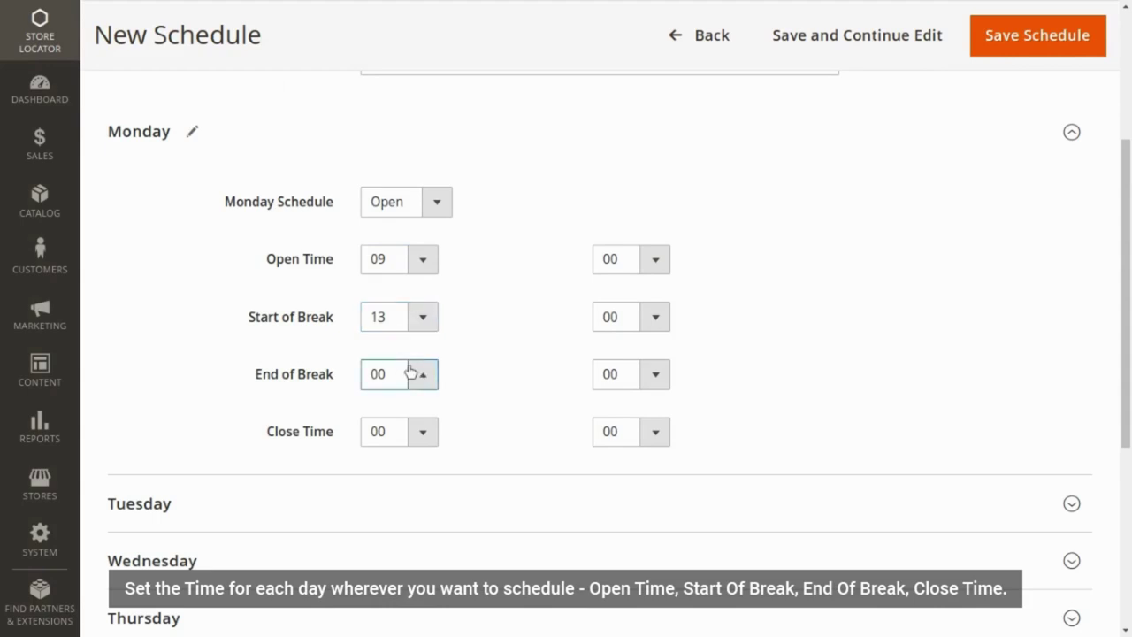
click(406, 431)
- Open Tuesday at 09 and set its break start hour to 13
click(397, 491)
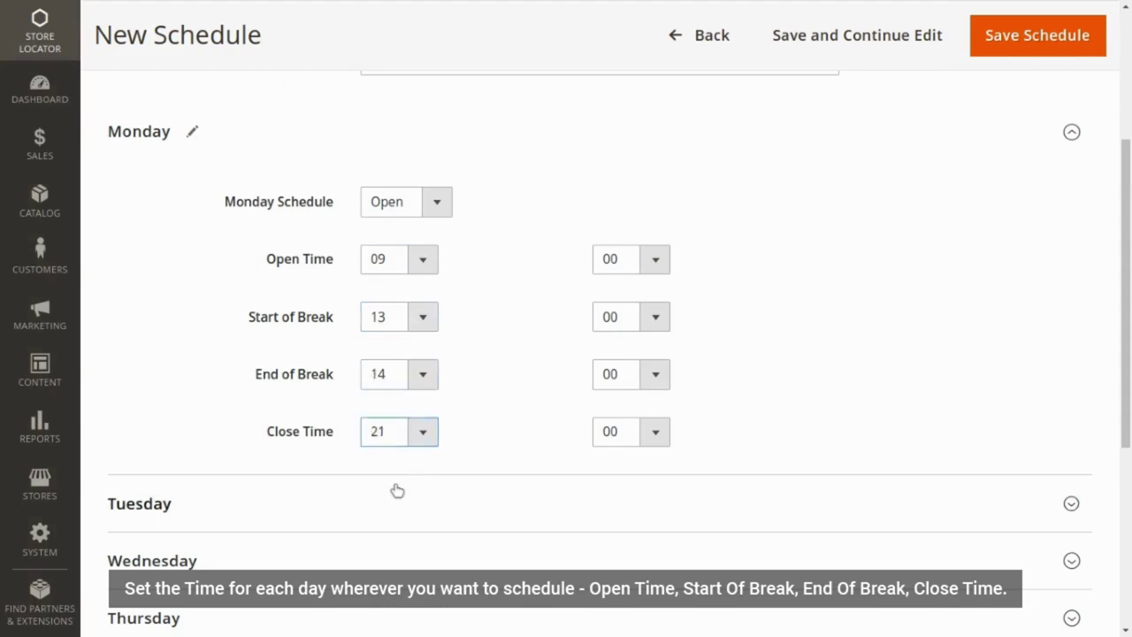
scroll(409, 550, down, 2)
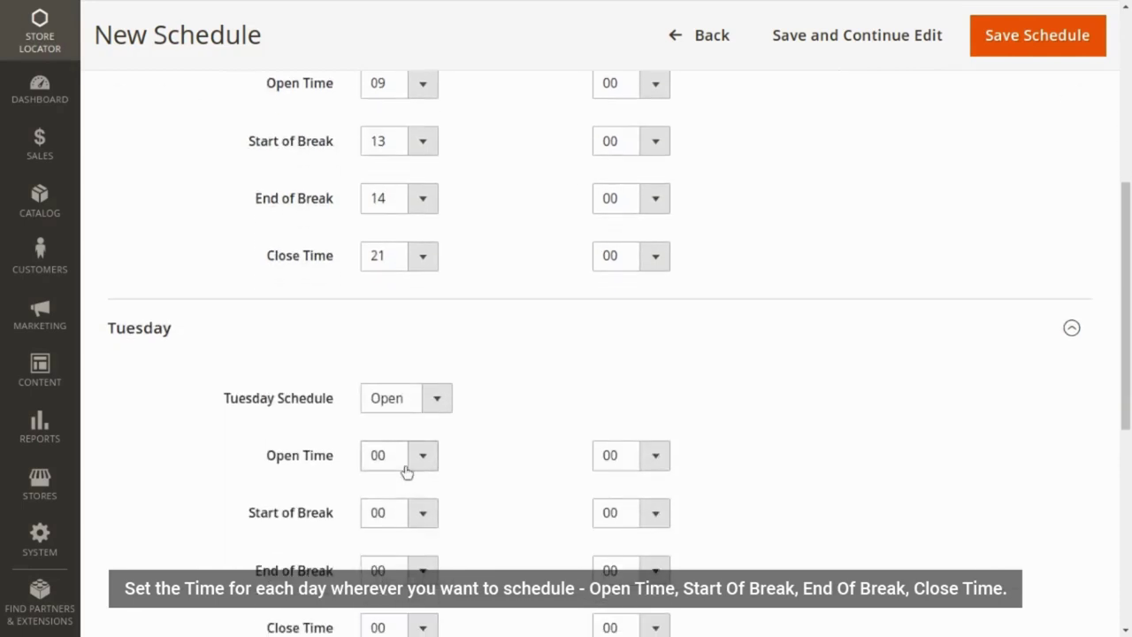
click(405, 471)
text(09)
click(397, 511)
text(13)
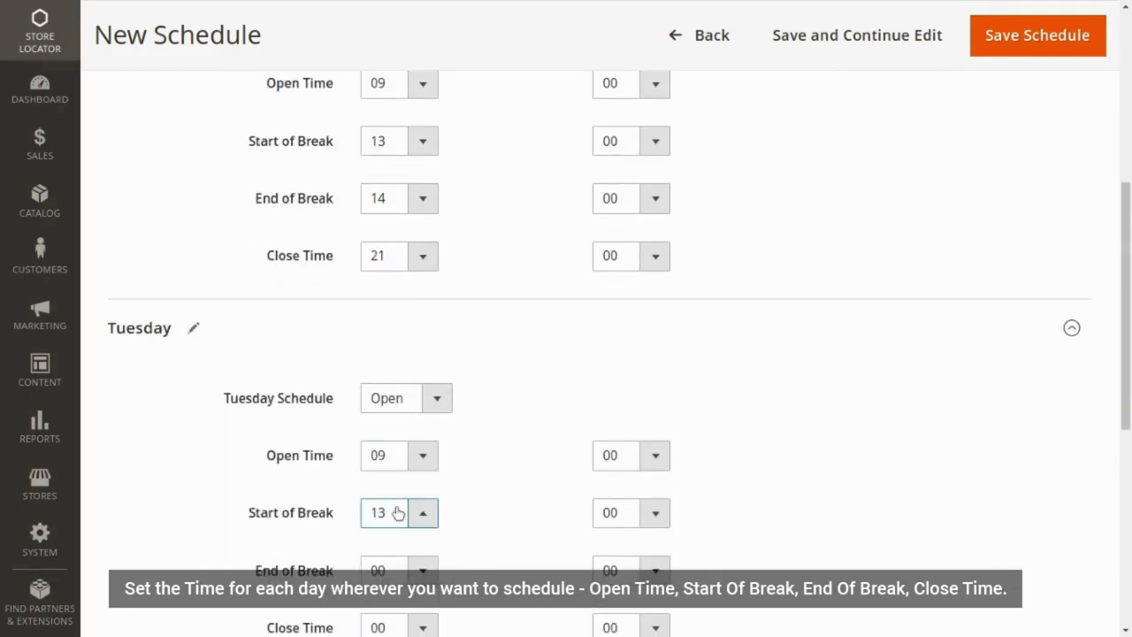
click(401, 568)
- Fix Tuesday's break to 13:00–14:00 with closing at 21:00, then expand Wednesday
click(402, 570)
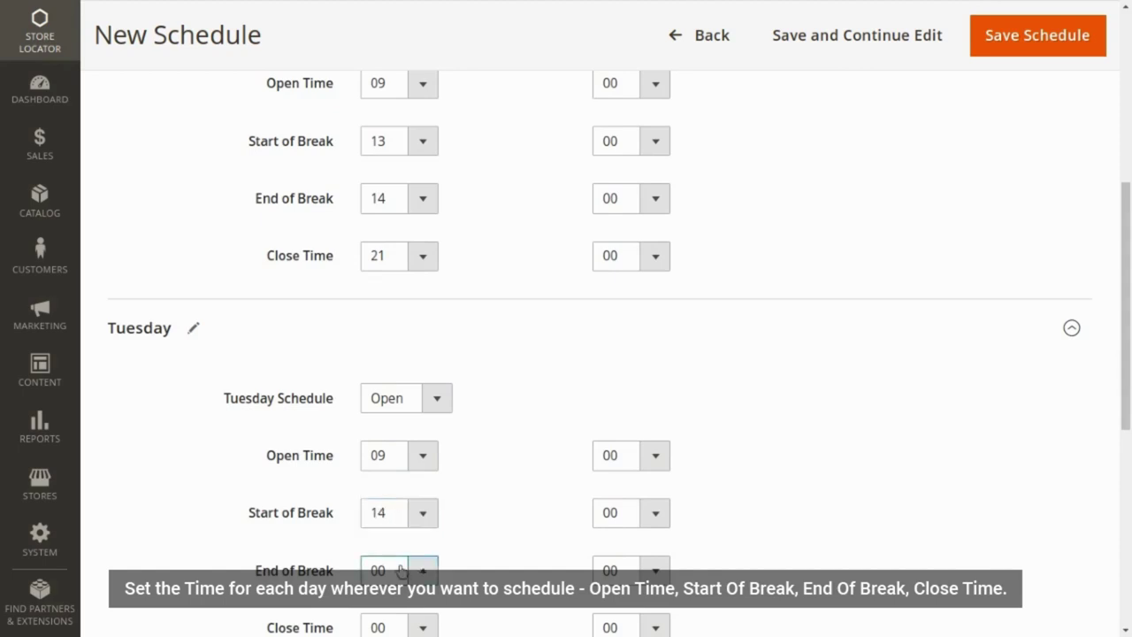
text(13)
click(405, 512)
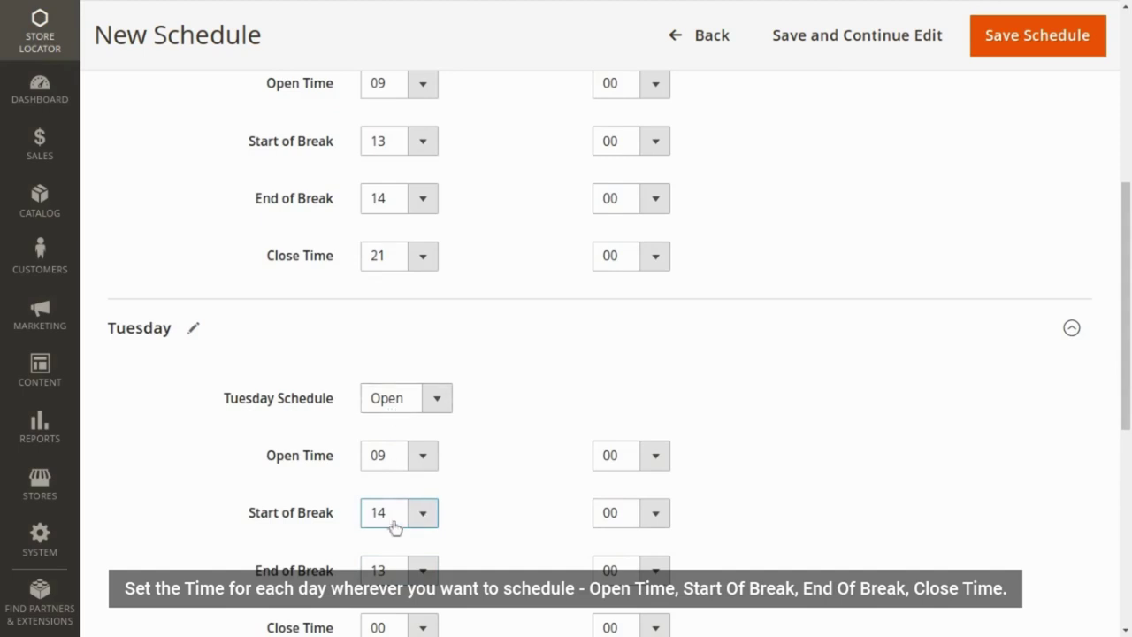
click(386, 396)
click(390, 572)
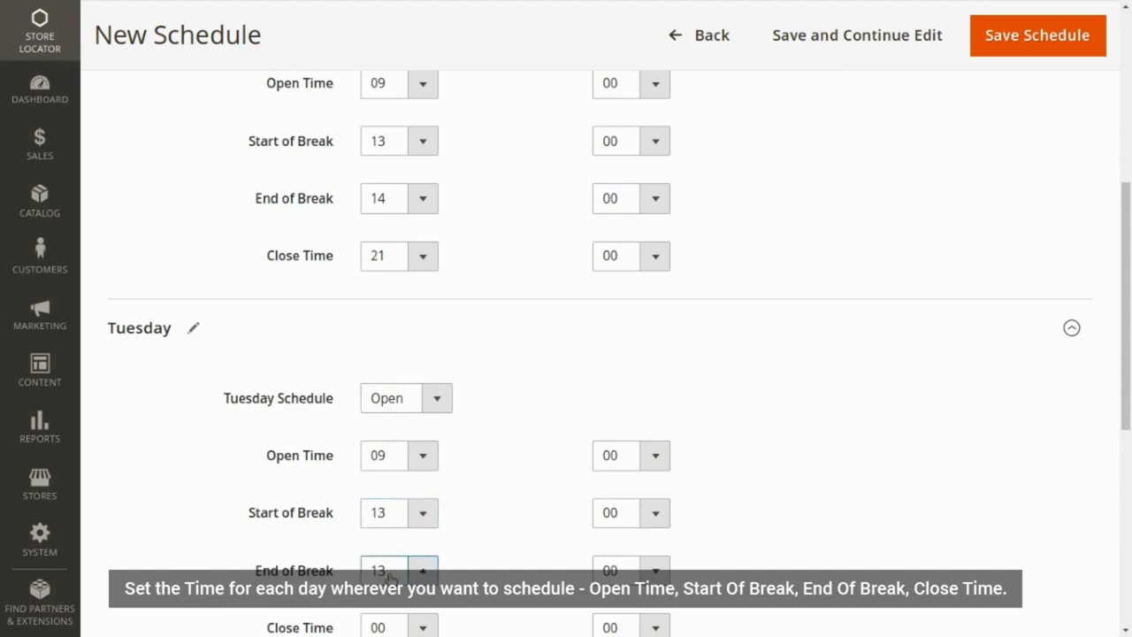
click(398, 474)
scroll(478, 518, down, 2)
click(412, 458)
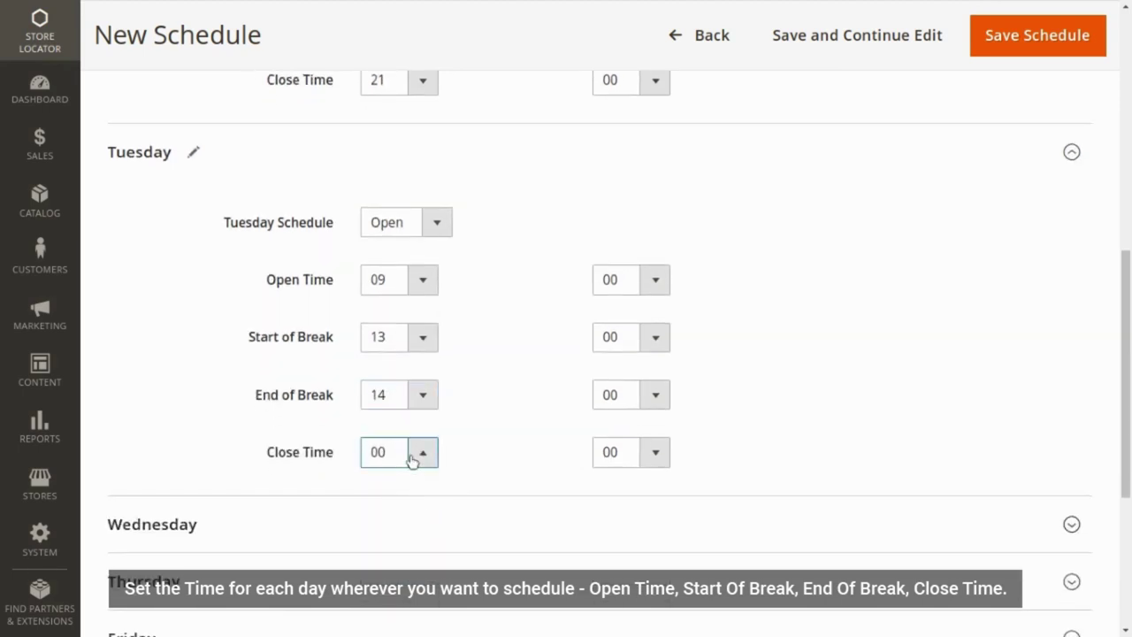
click(407, 532)
click(396, 523)
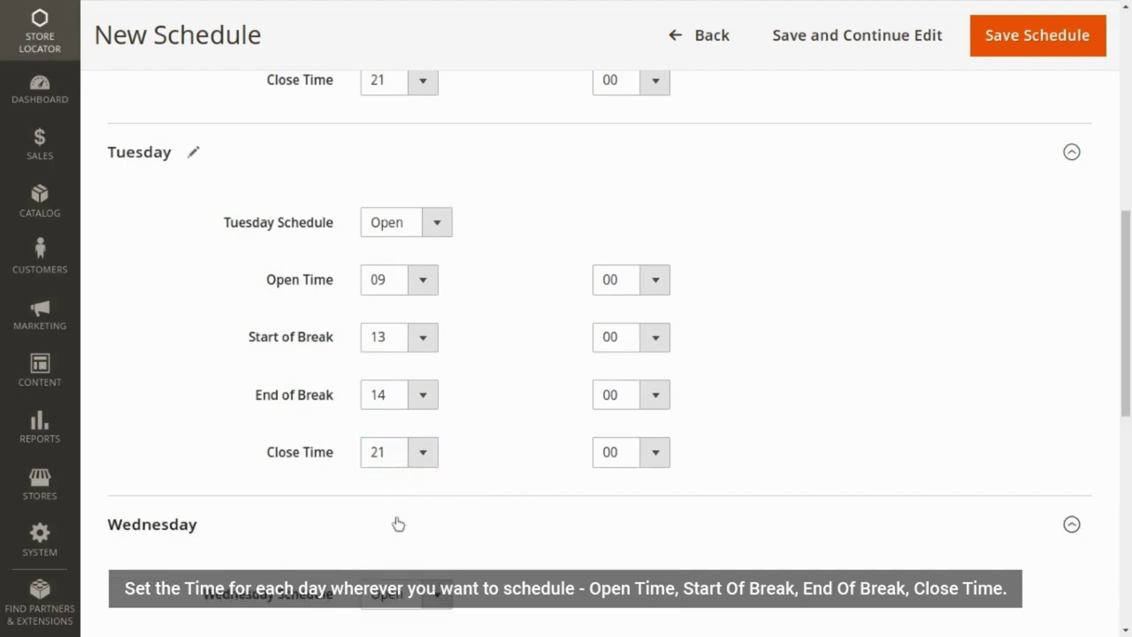
scroll(450, 525, down, 3)
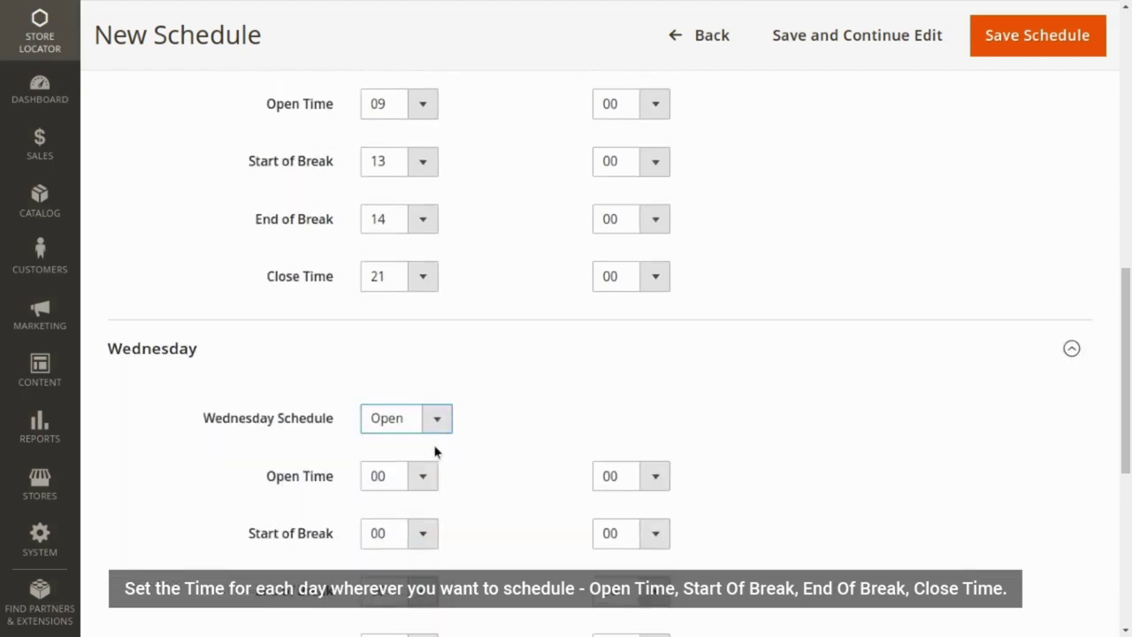
- Give Wednesday a 09:00 opening, a 13:00–14:00 break and 21:00 closing
click(425, 437)
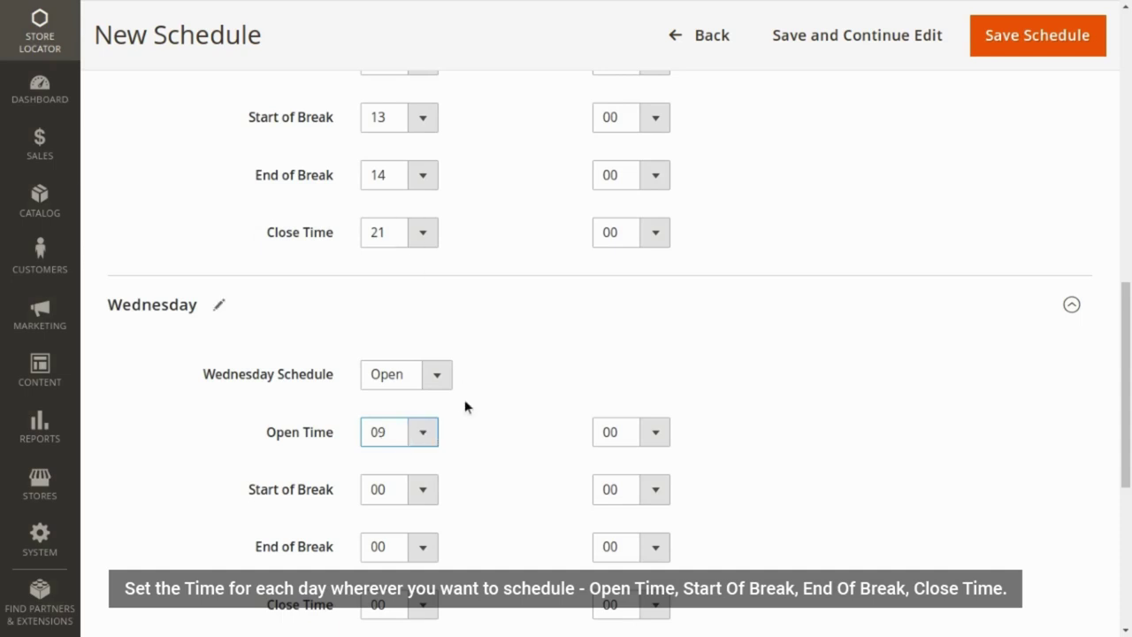
scroll(465, 403, down, 3)
click(417, 277)
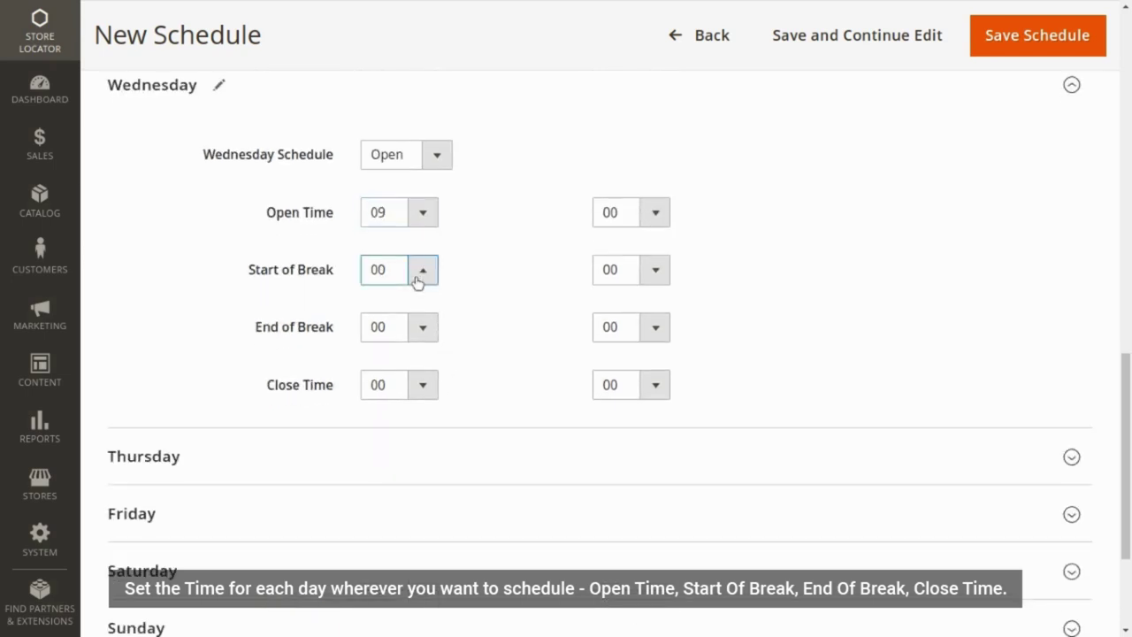
click(392, 368)
click(389, 334)
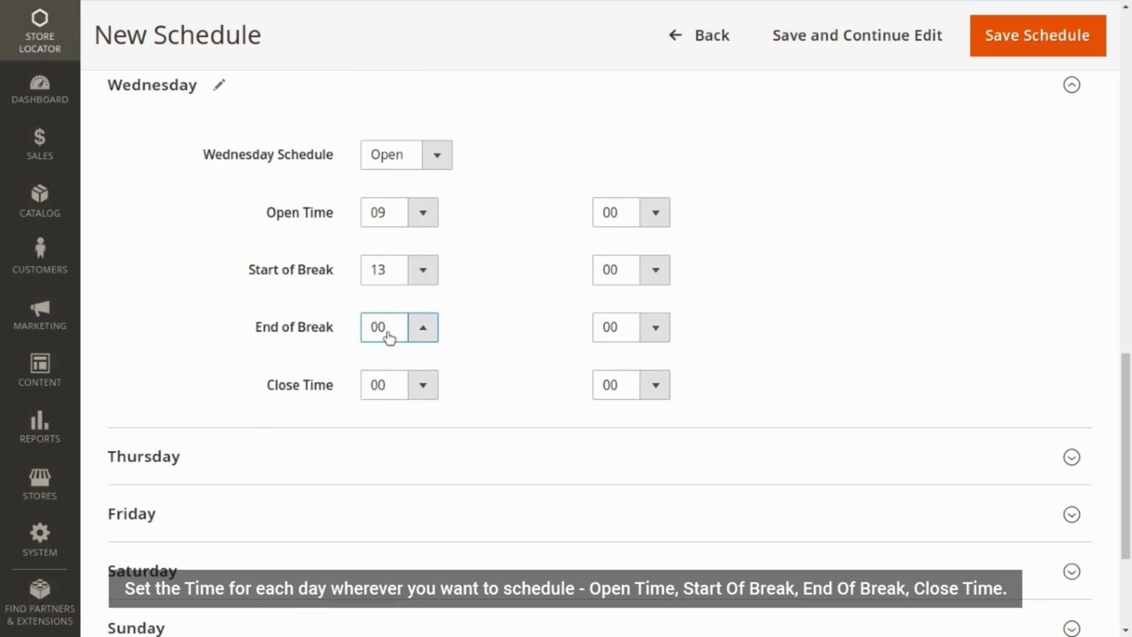
click(404, 467)
click(424, 385)
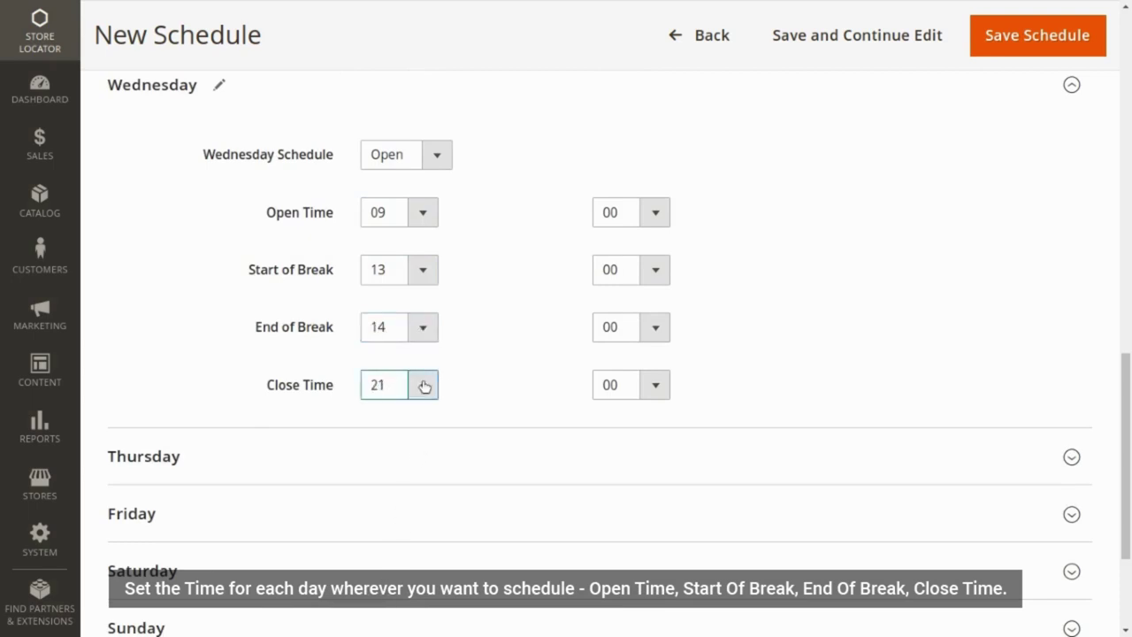
- Set Thursday's hours to 09:00–21:00 with a 13:00–14:00 break
click(374, 468)
scroll(384, 447, down, 3)
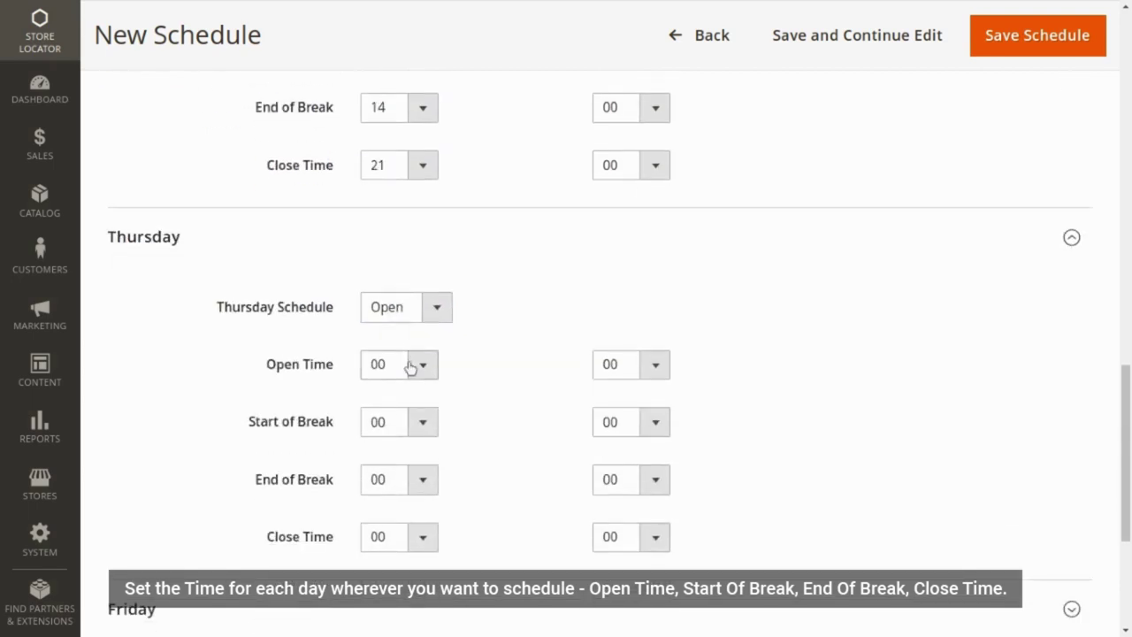
click(410, 369)
click(386, 523)
click(406, 428)
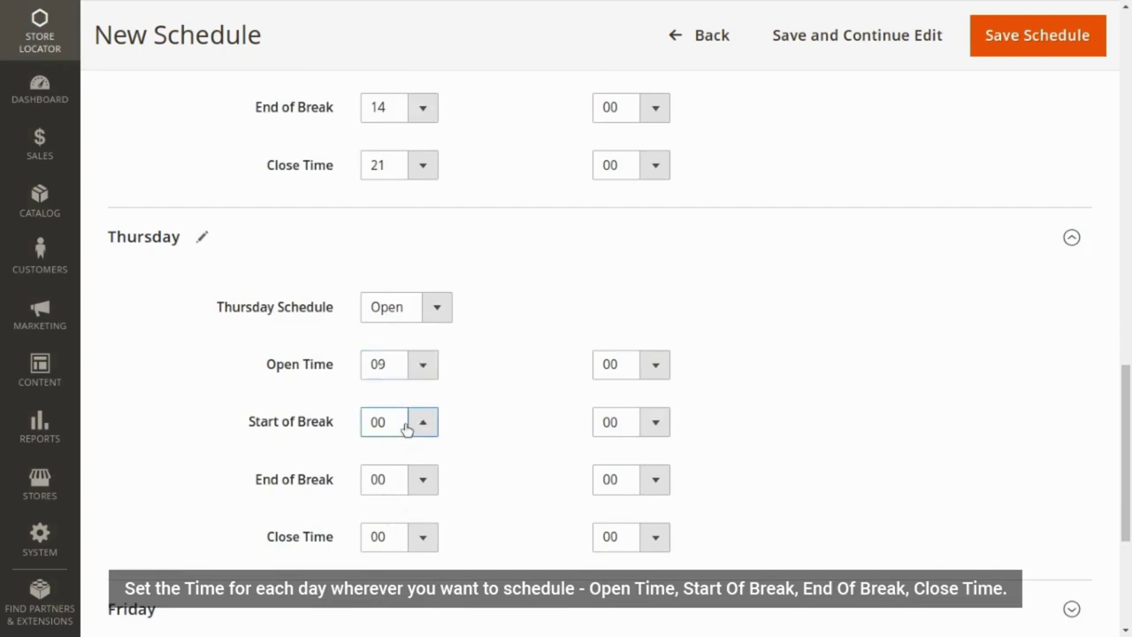
click(392, 371)
click(398, 479)
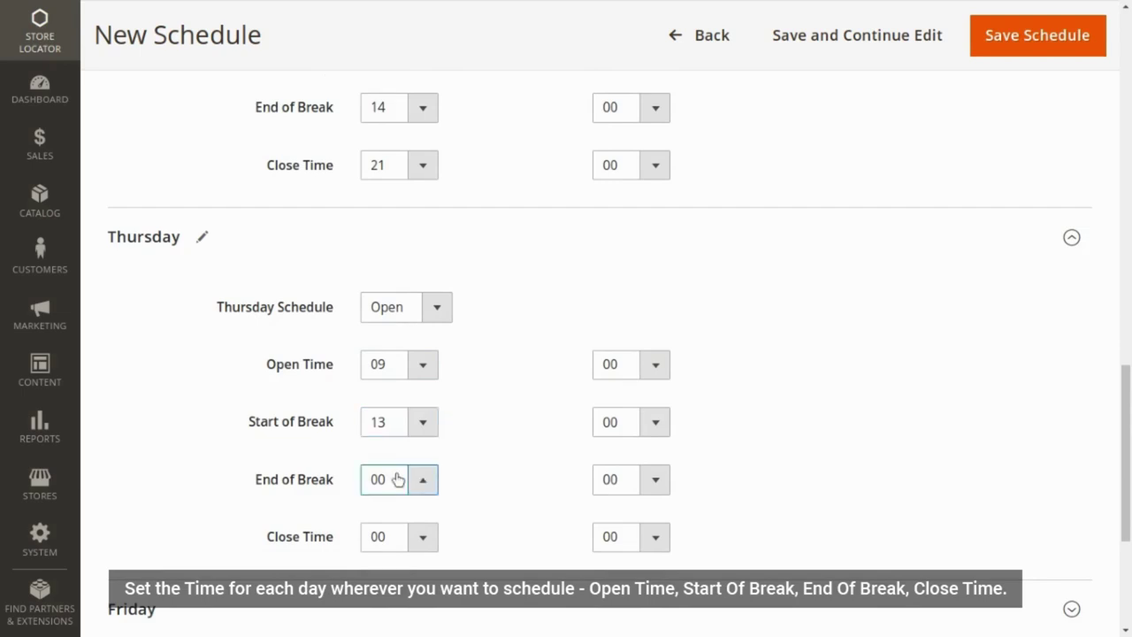
click(385, 470)
click(390, 545)
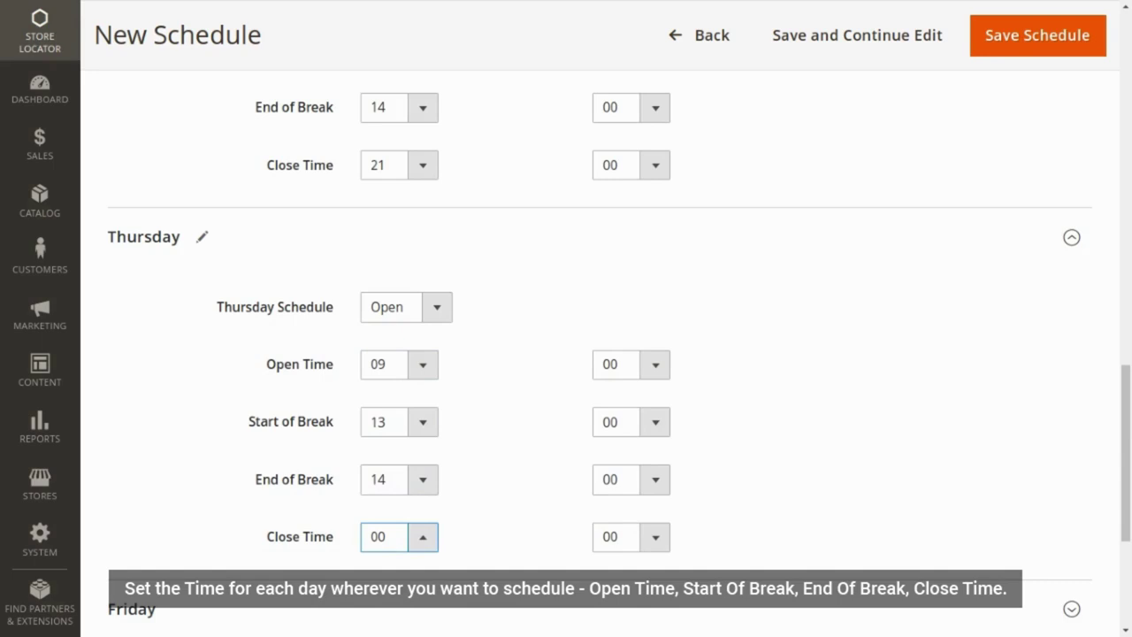
- Set Friday to open 09:00, break 13:00–14:00 and close 21:00
scroll(488, 559, down, 5)
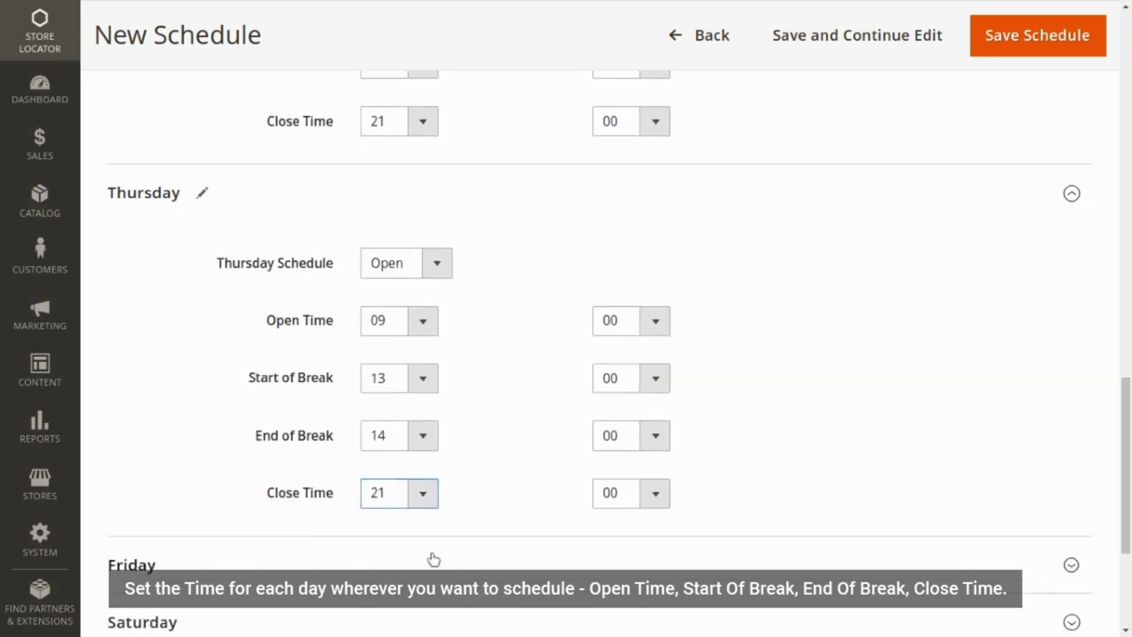
click(417, 478)
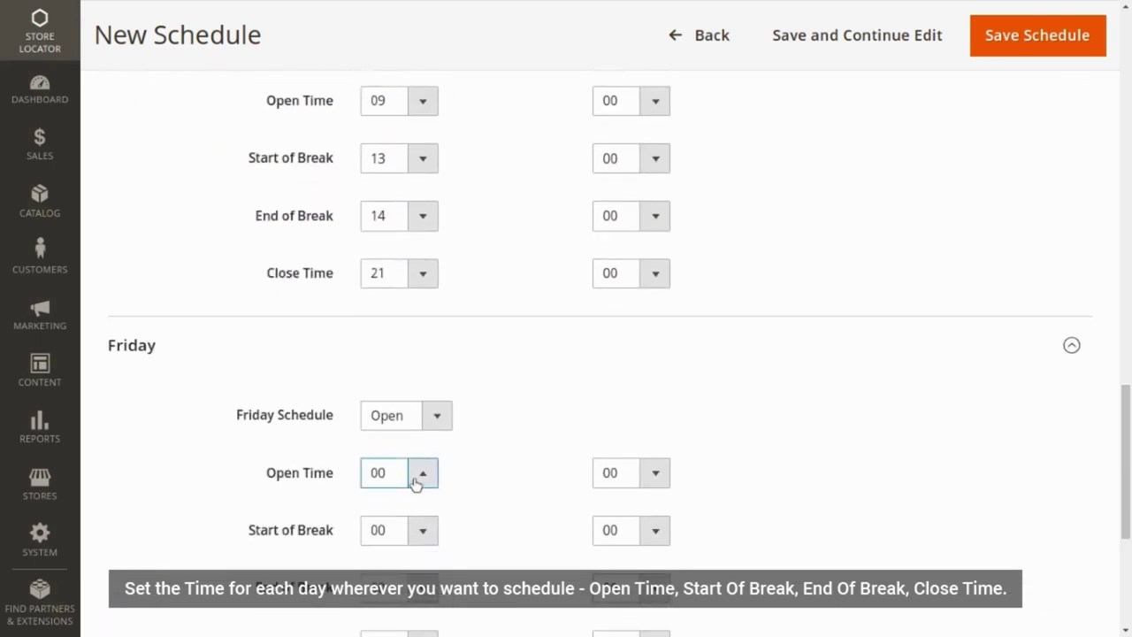
click(384, 374)
scroll(384, 375, down, 2)
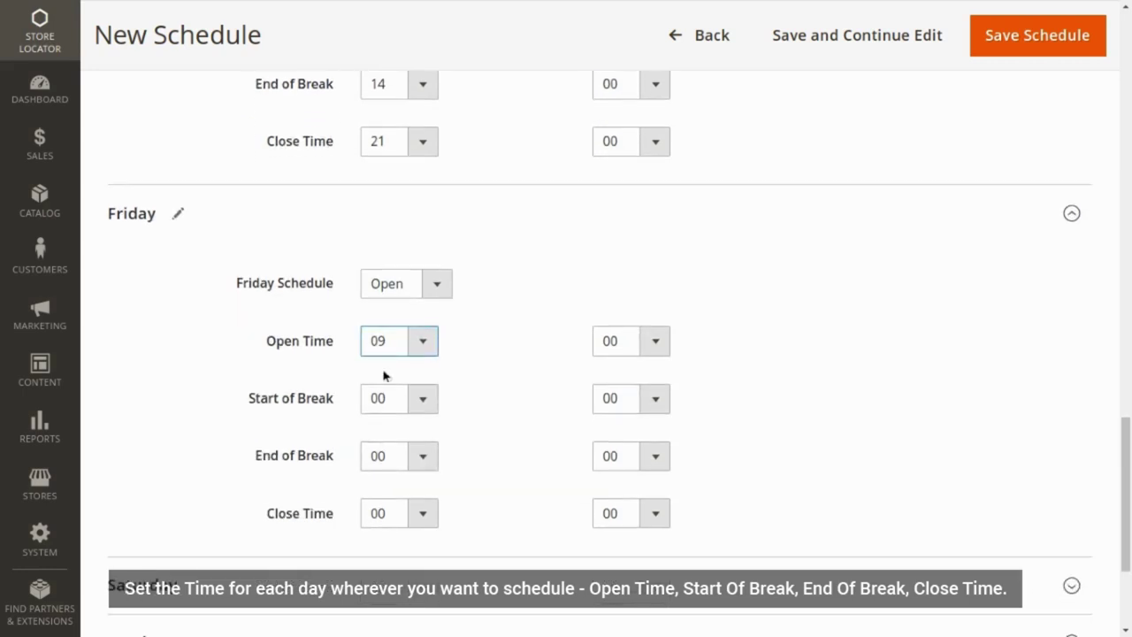
click(412, 409)
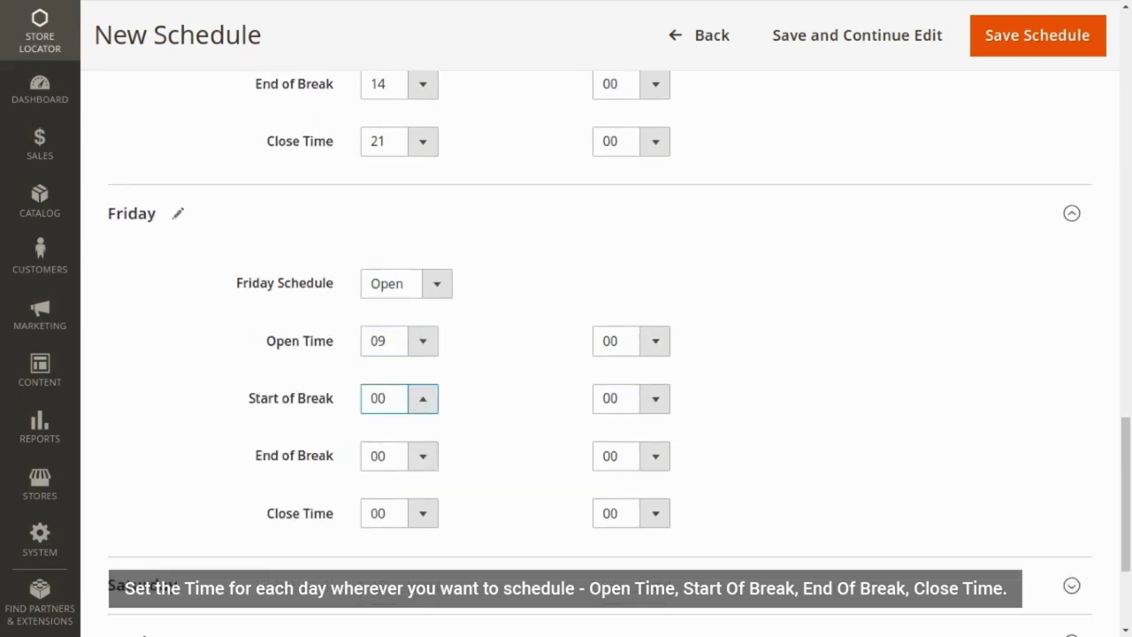
click(397, 345)
click(412, 402)
click(385, 293)
click(423, 473)
click(392, 444)
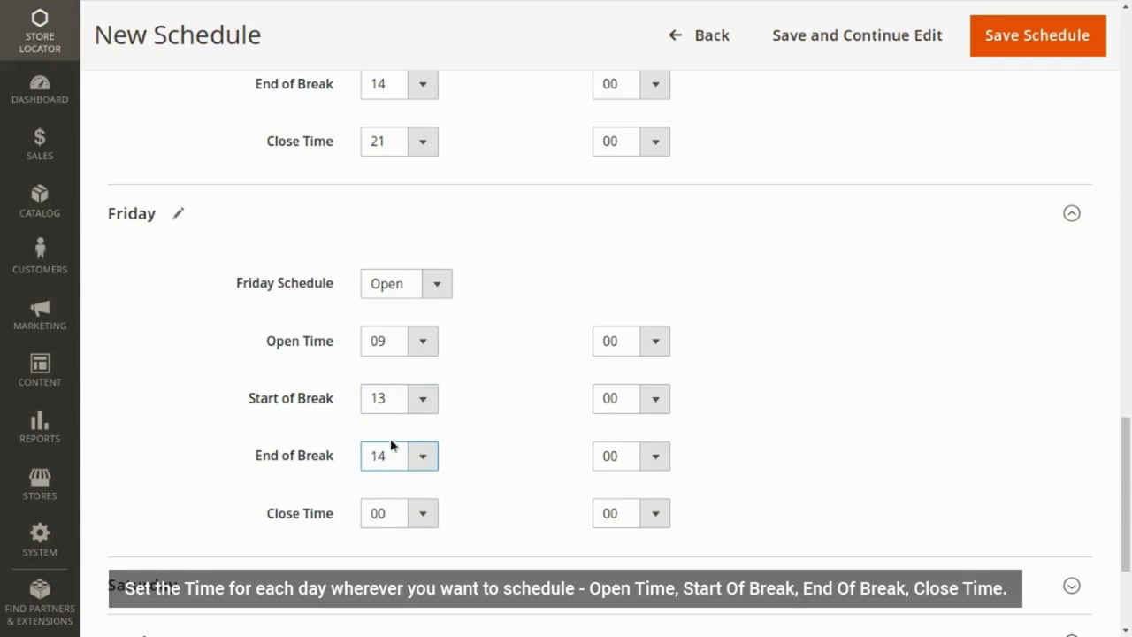
click(404, 522)
click(392, 463)
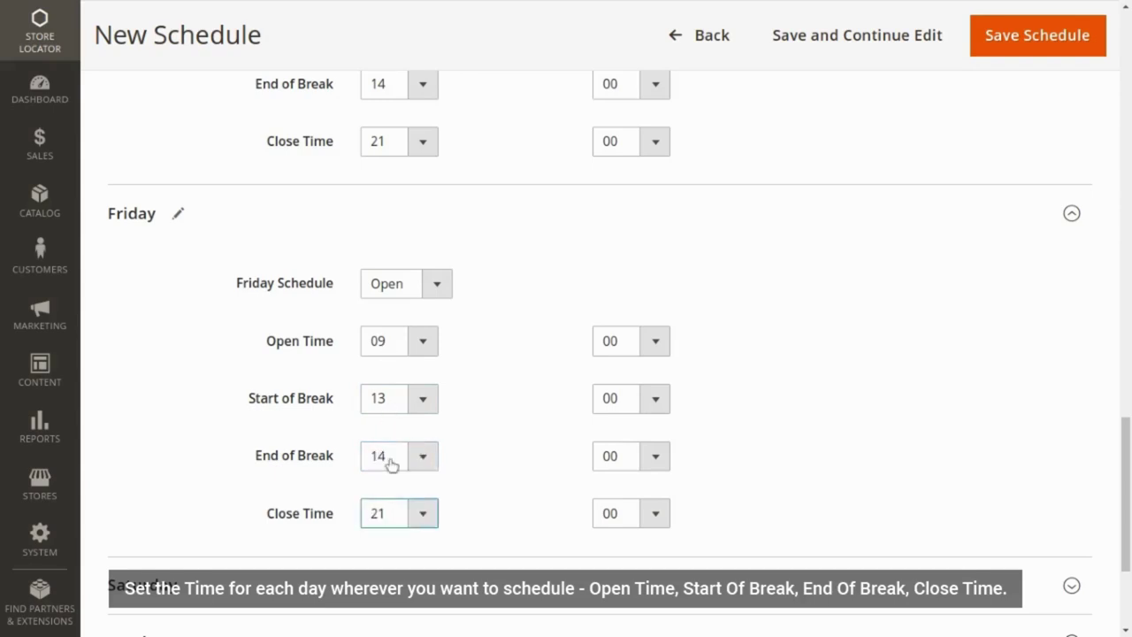
- Mark Saturday and Sunday as Closed
scroll(412, 483, down, 3)
click(400, 414)
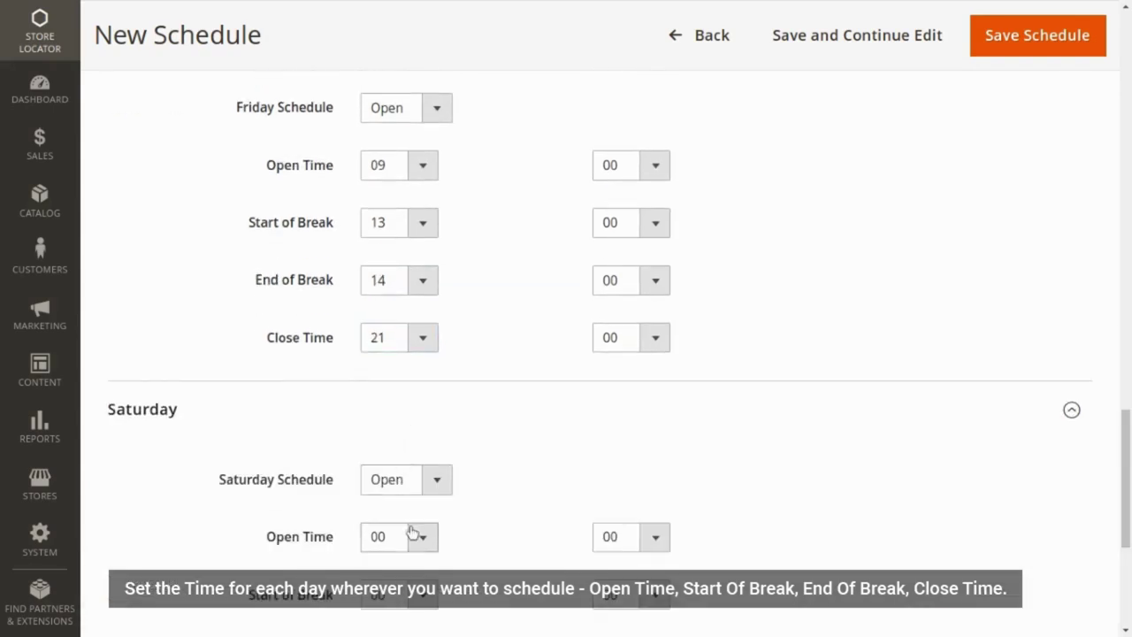
scroll(412, 521, down, 3)
click(424, 259)
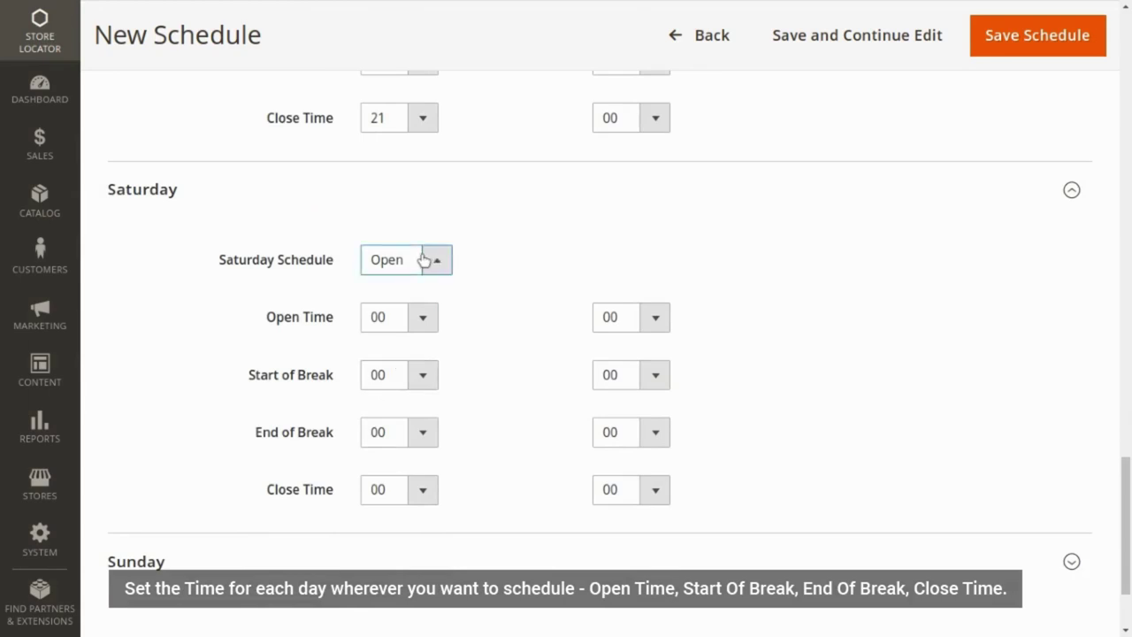
click(423, 296)
click(429, 553)
scroll(430, 550, down, 2)
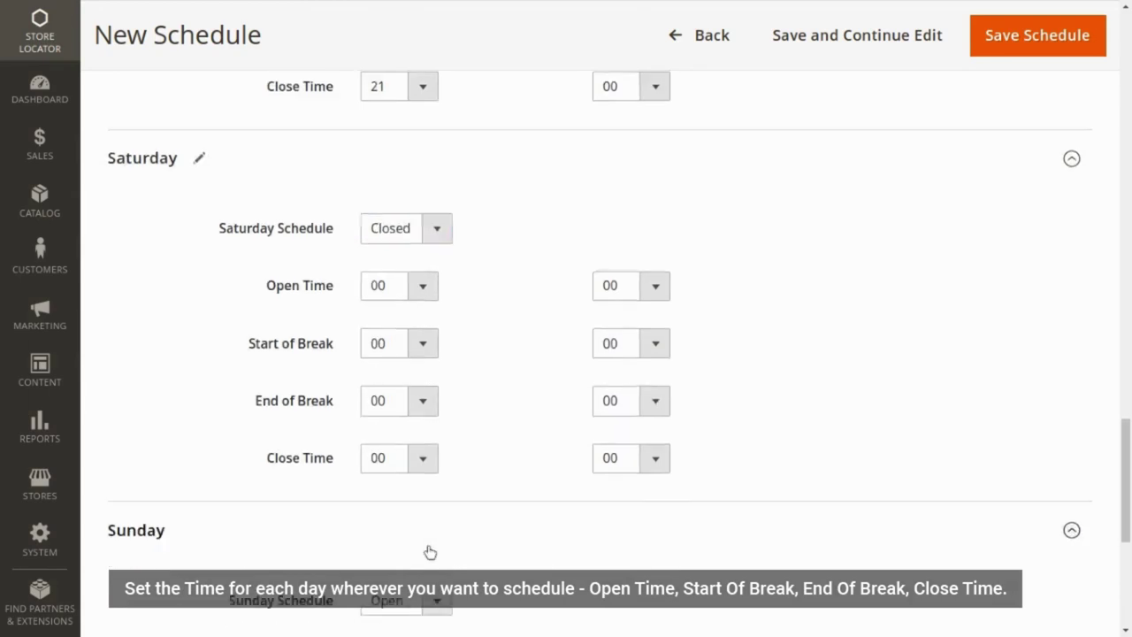
click(412, 458)
click(414, 501)
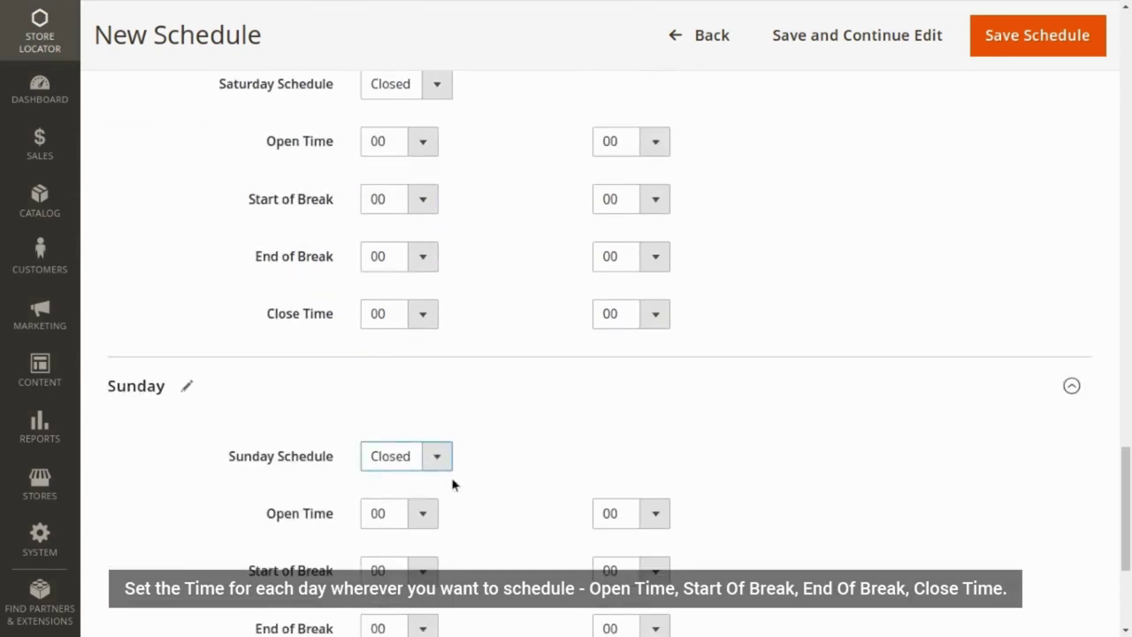
scroll(492, 468, up, 7)
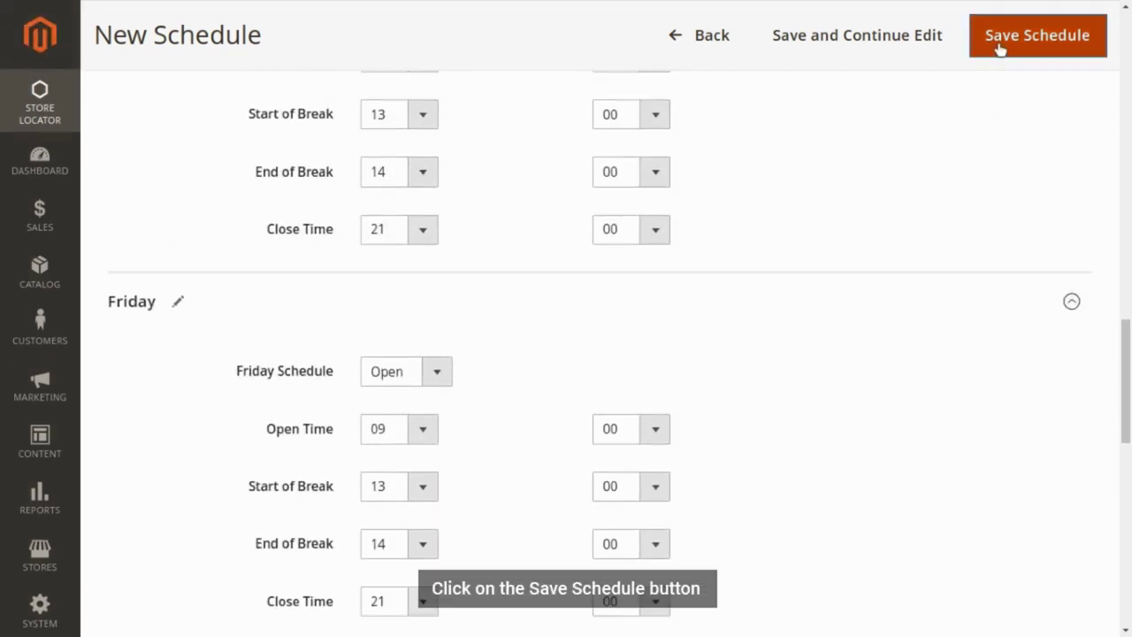
- Save the Timing schedule and start a new store location
click(1000, 44)
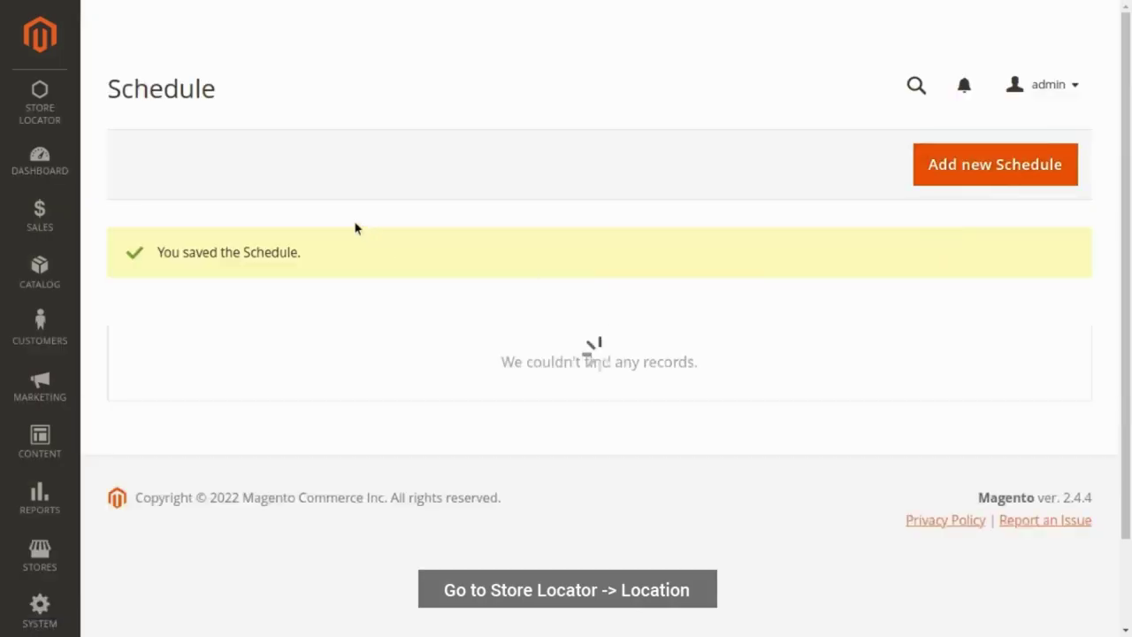
click(41, 125)
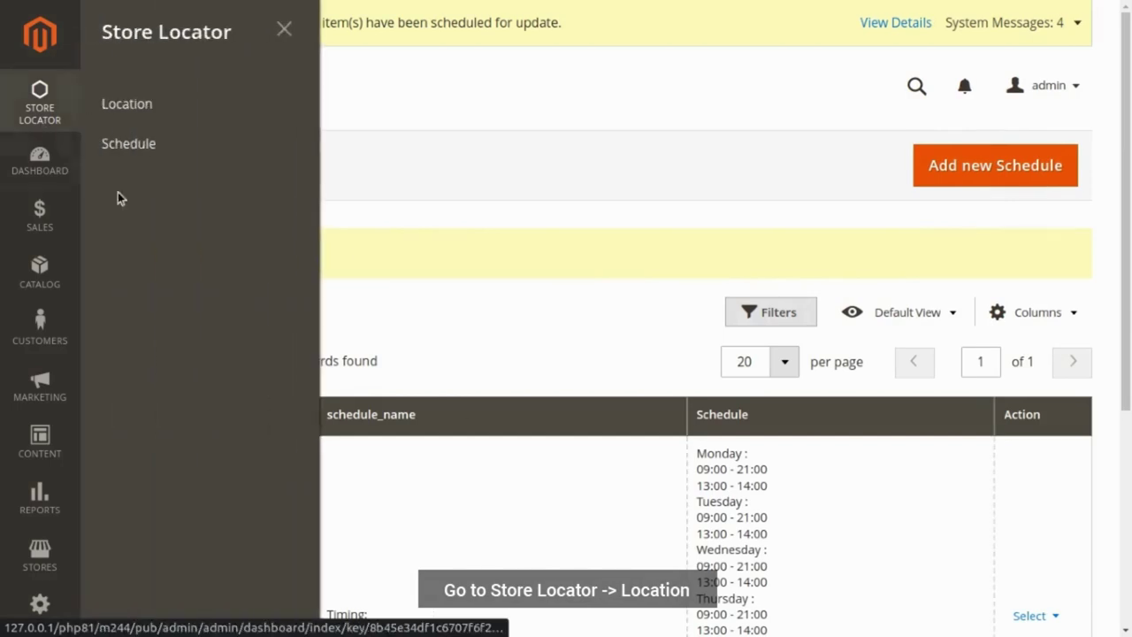
click(155, 106)
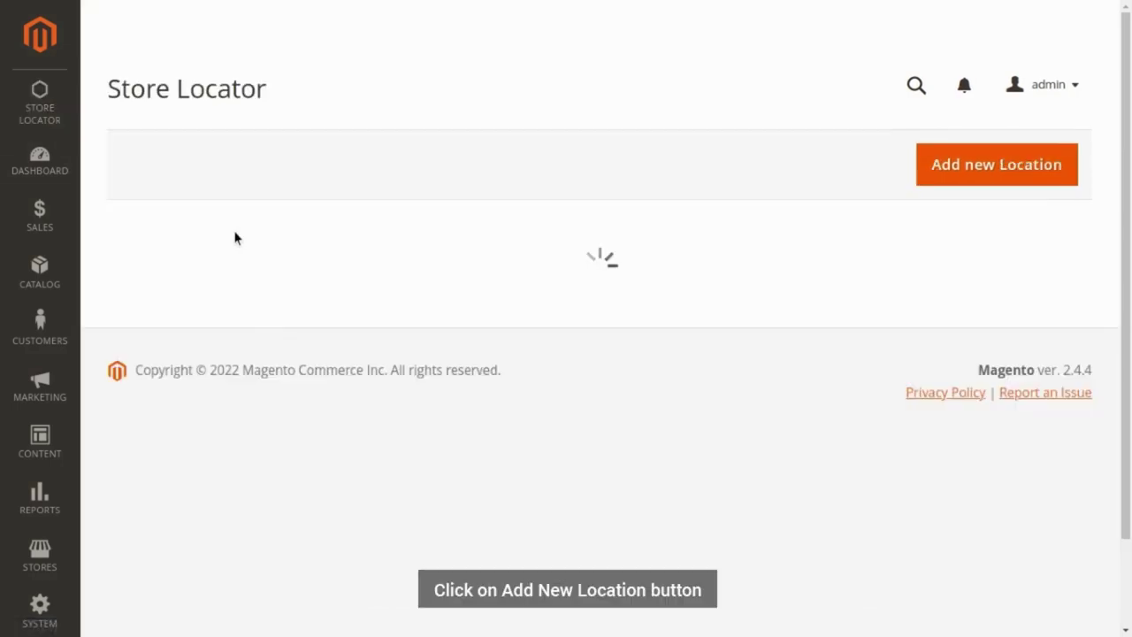
click(952, 168)
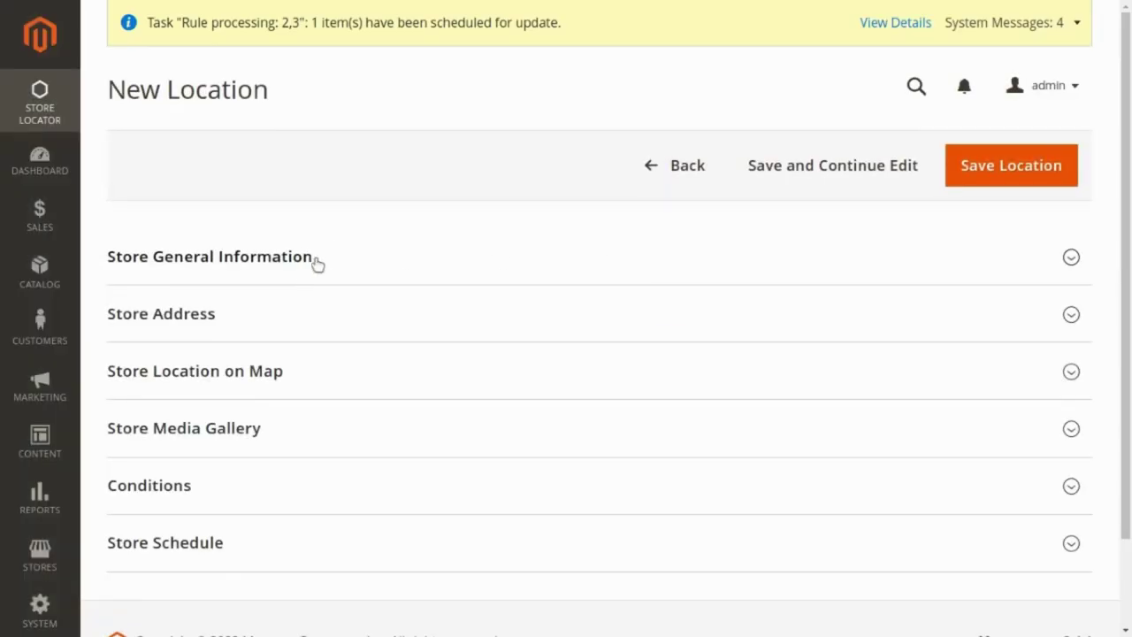
- Name the location Riverfront, set Status Yes, Default Store View and position 1
click(323, 258)
click(414, 326)
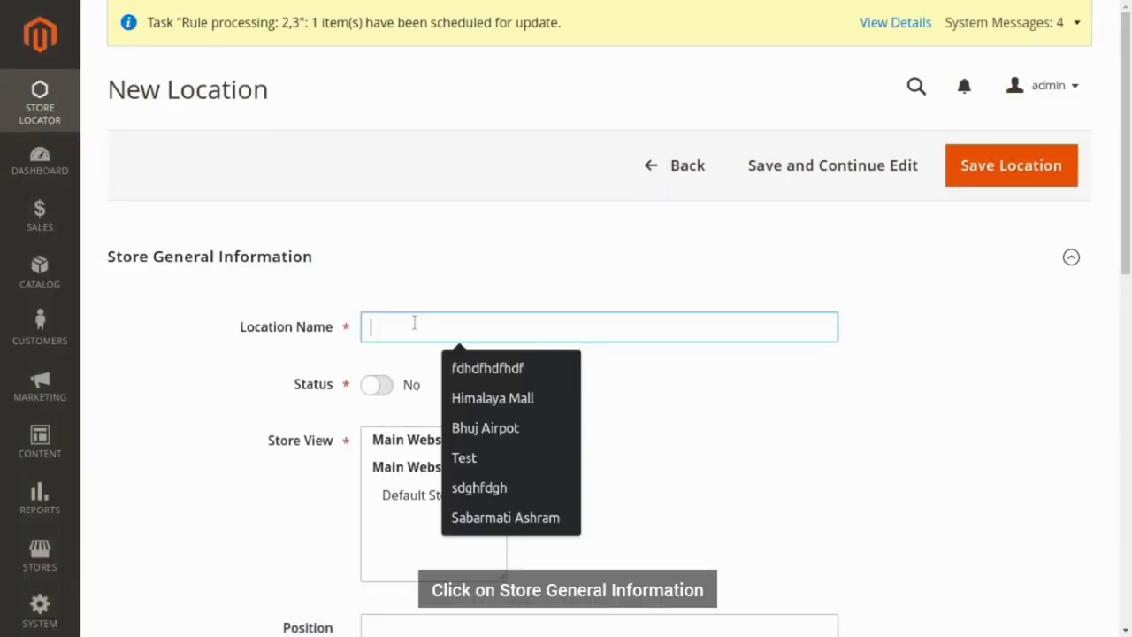
text(R)
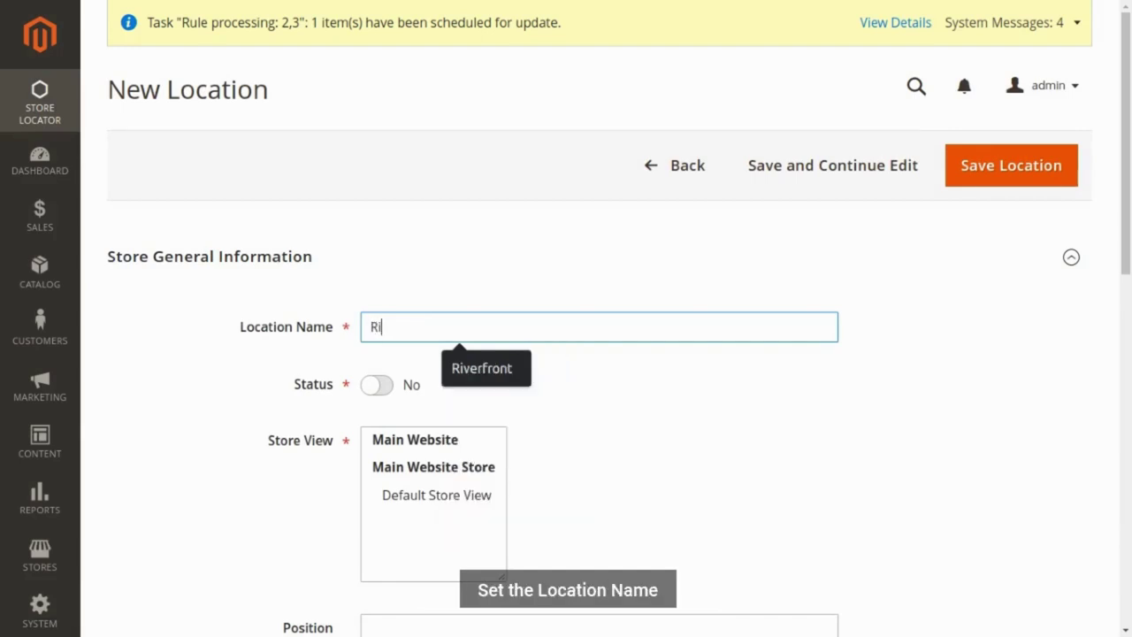
text(i)
key(Down)
key(Return)
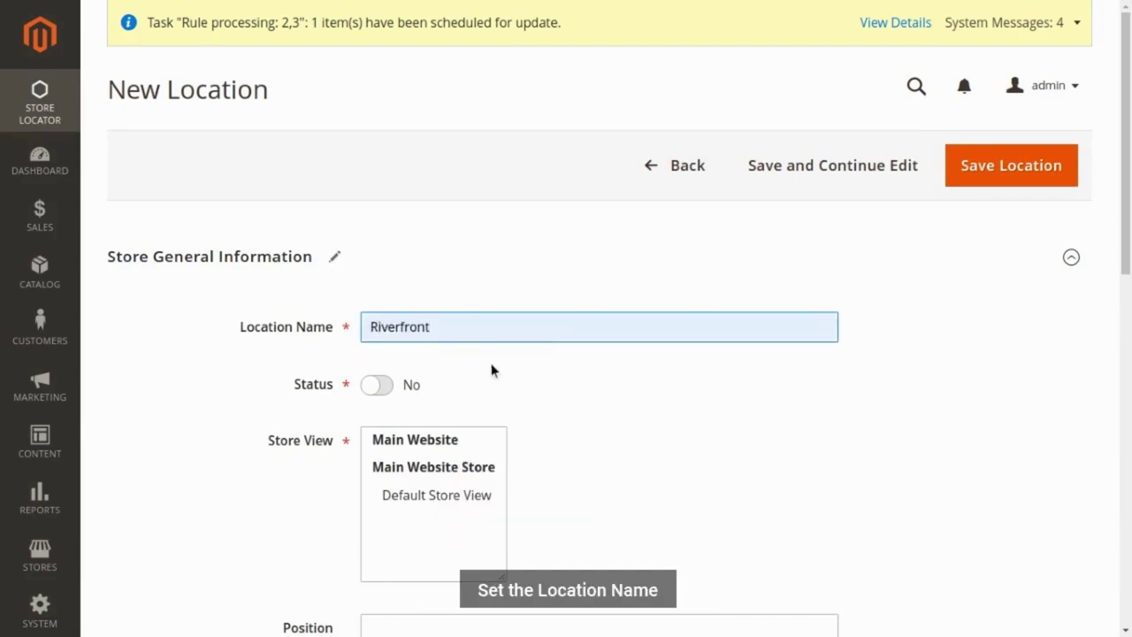
click(371, 385)
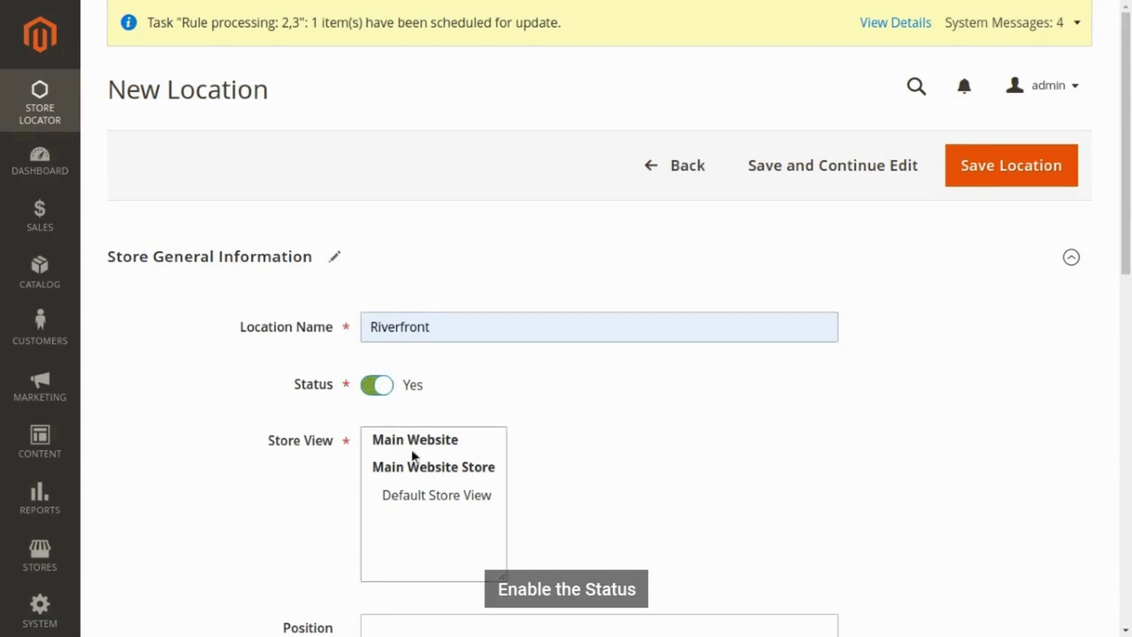
click(422, 500)
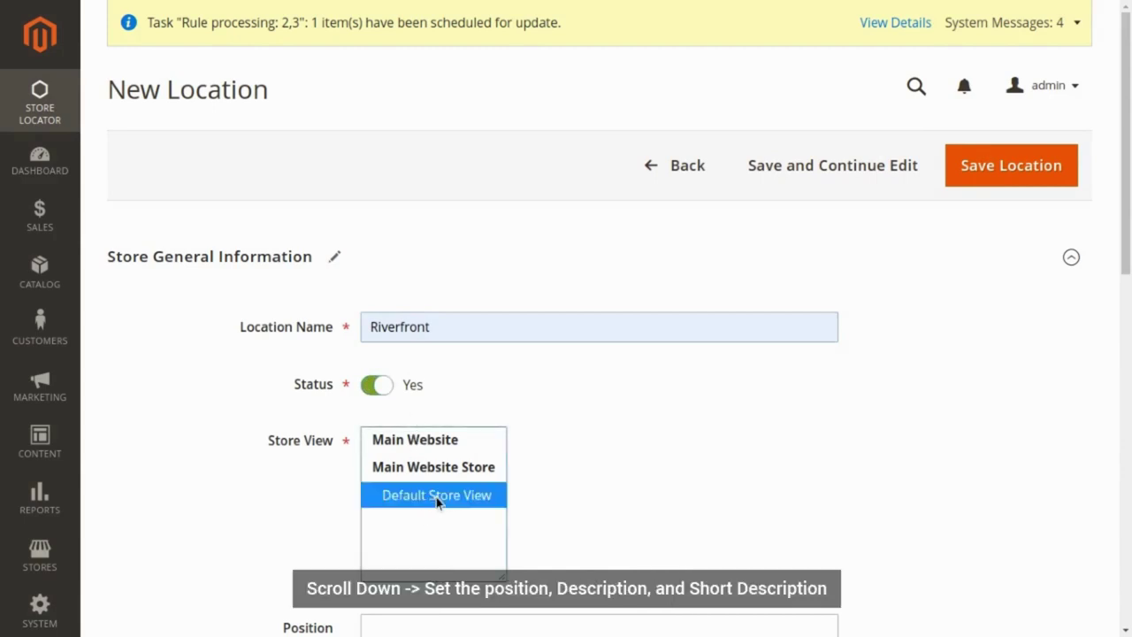
scroll(433, 495, down, 4)
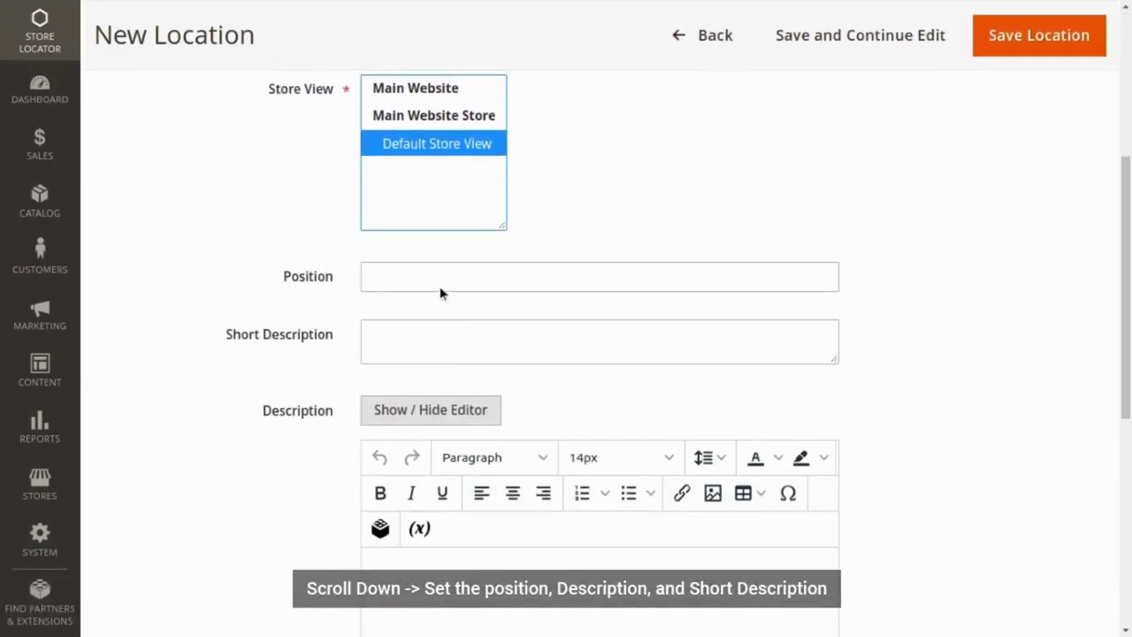
click(442, 279)
text(1)
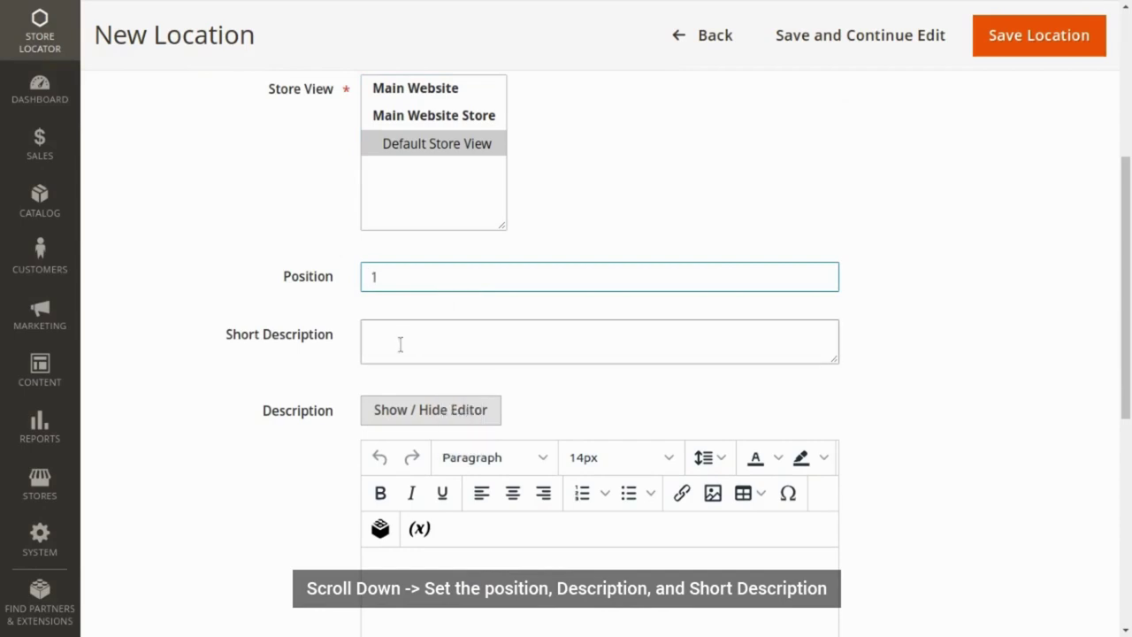
click(380, 254)
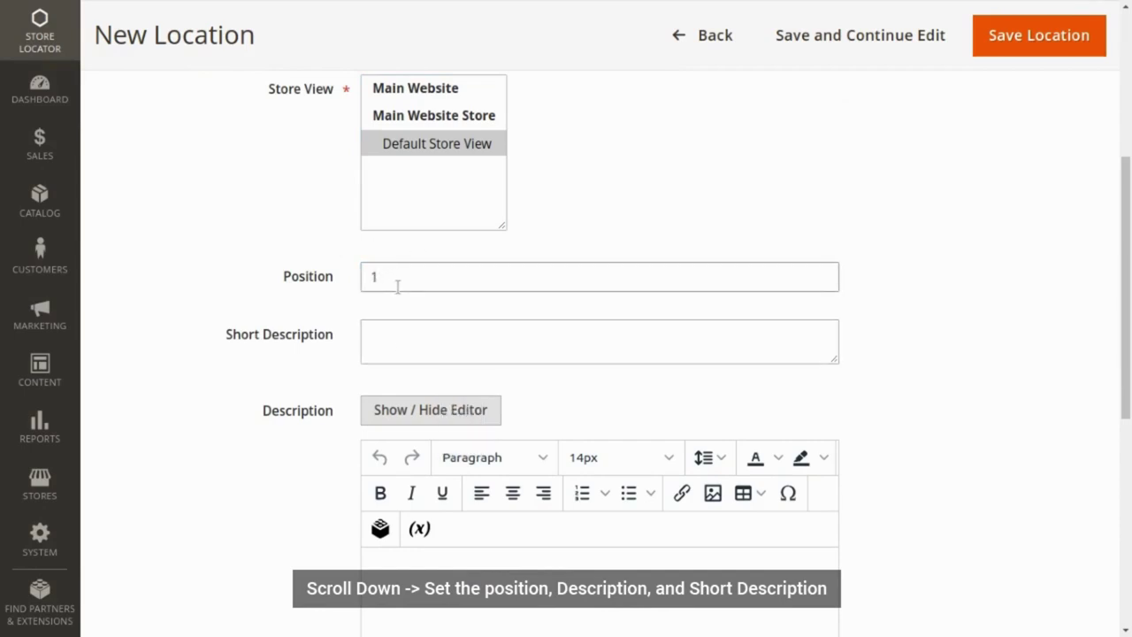
click(386, 279)
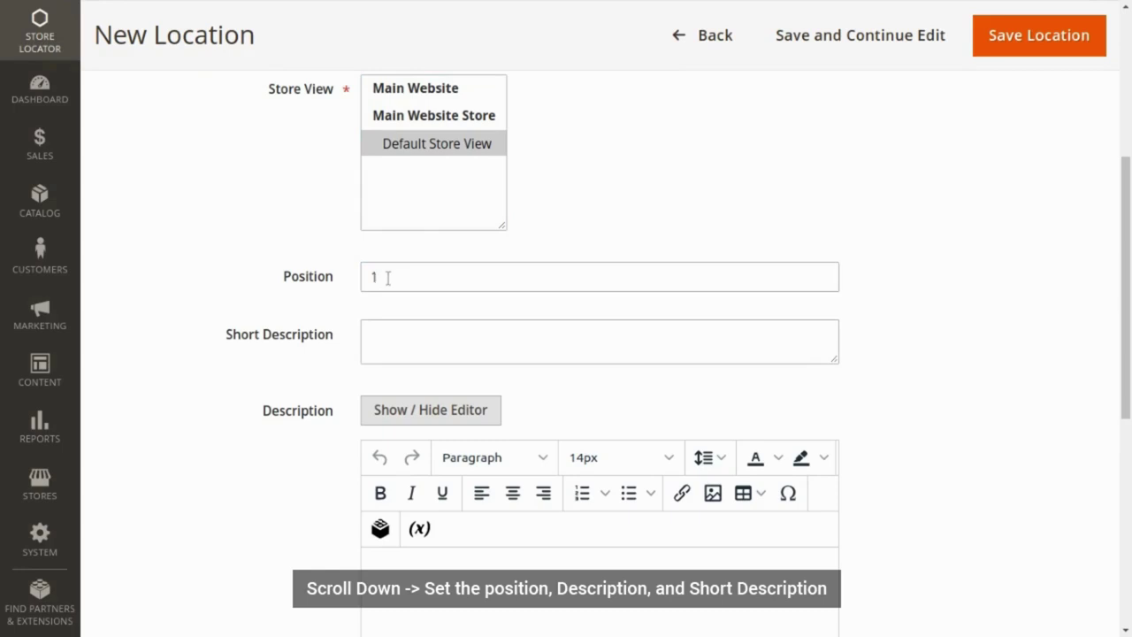
- Paste the riverfront short description and the longer description into the editor
click(406, 336)
key(ctrl+v)
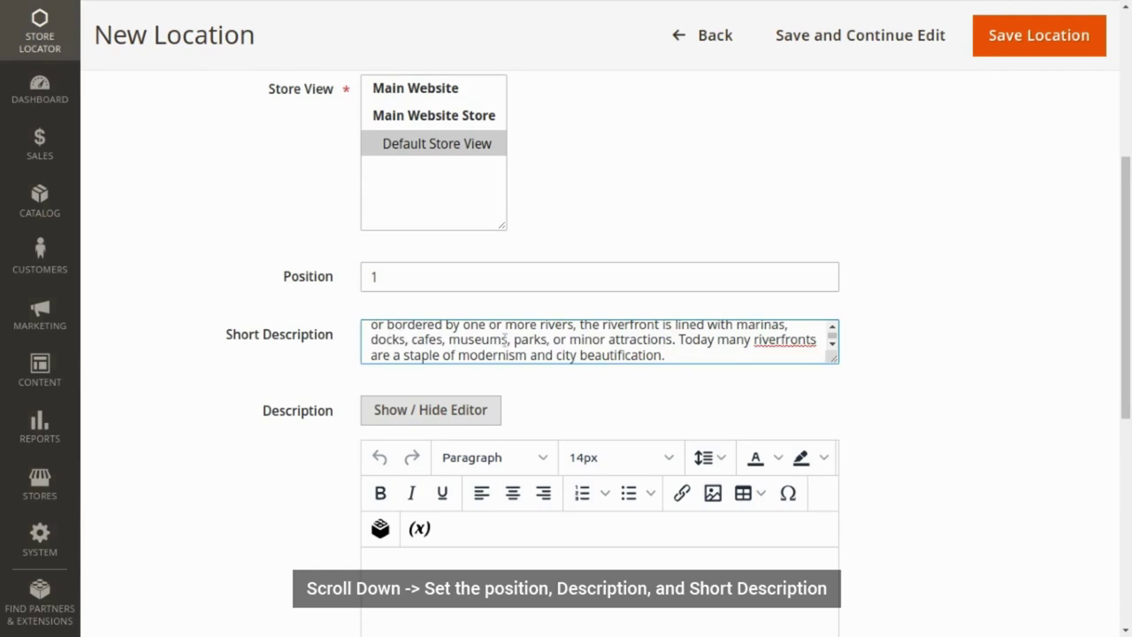
scroll(505, 339, up, 5)
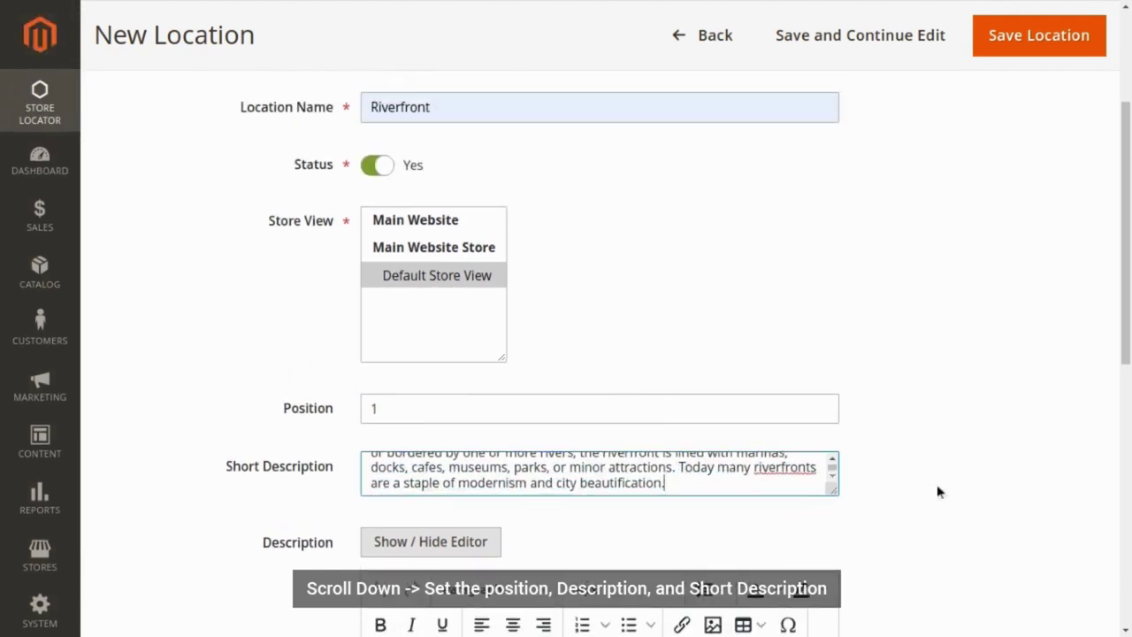
scroll(939, 492, down, 4)
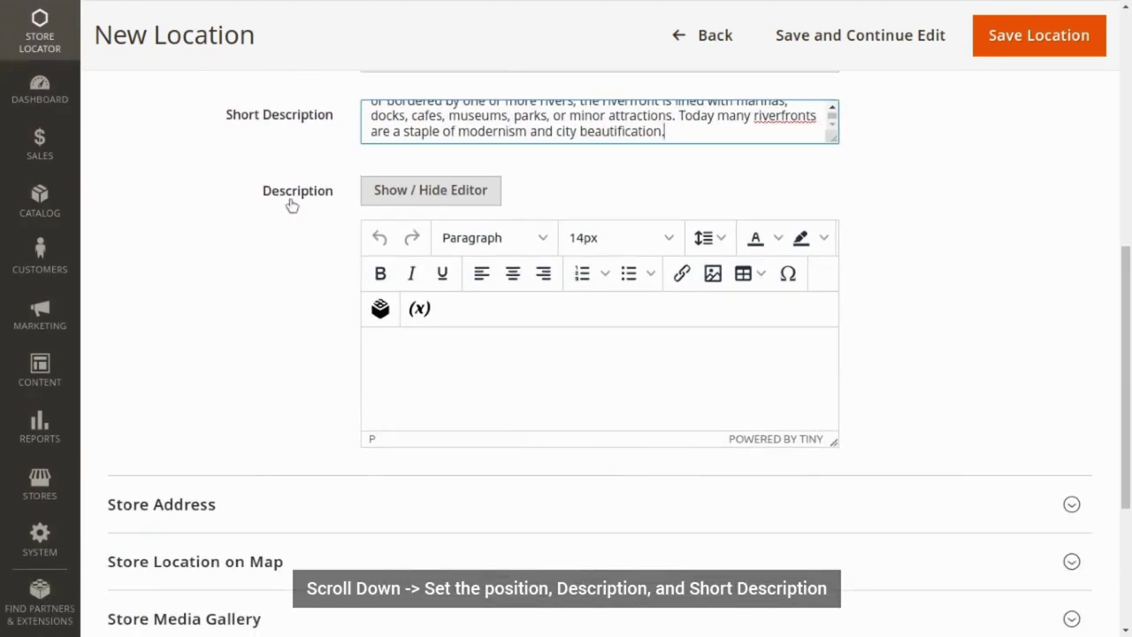
drag(263, 191, 336, 207)
click(337, 274)
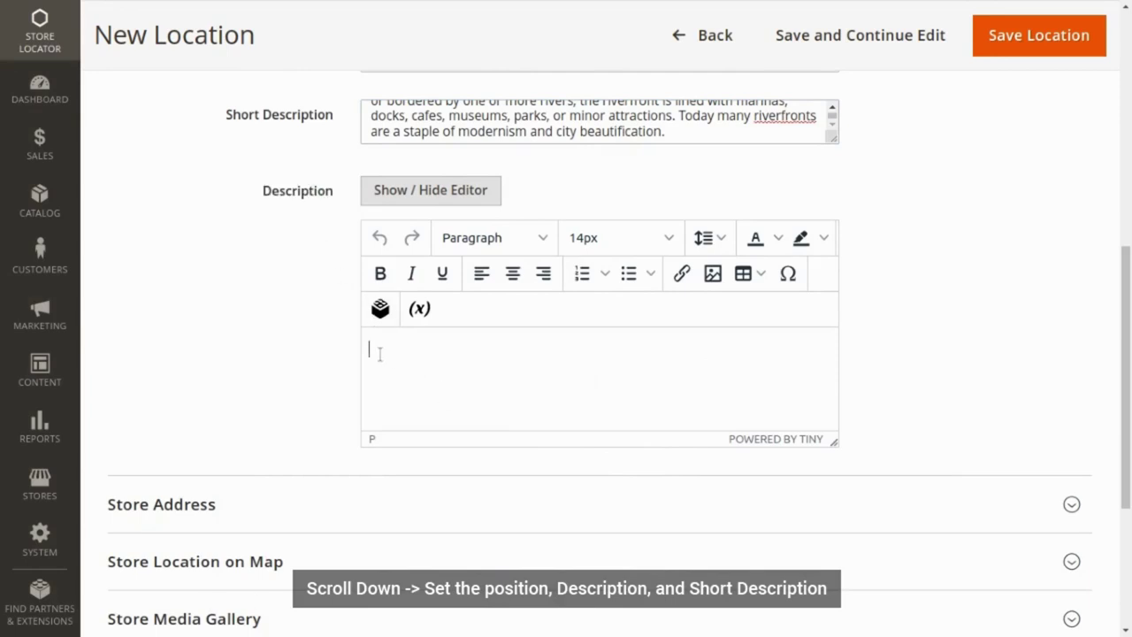
key(ctrl+v)
- Set the store address country to India, state Gujarat and city Ahmedabad
scroll(397, 389, down, 2)
click(405, 389)
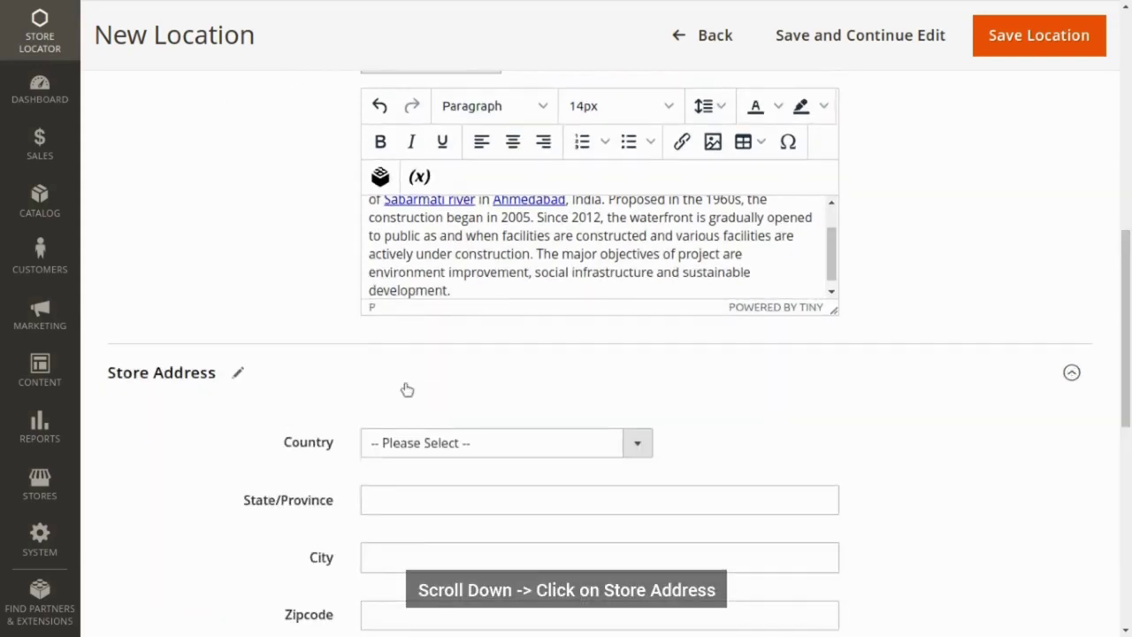
scroll(407, 390, down, 2)
click(469, 316)
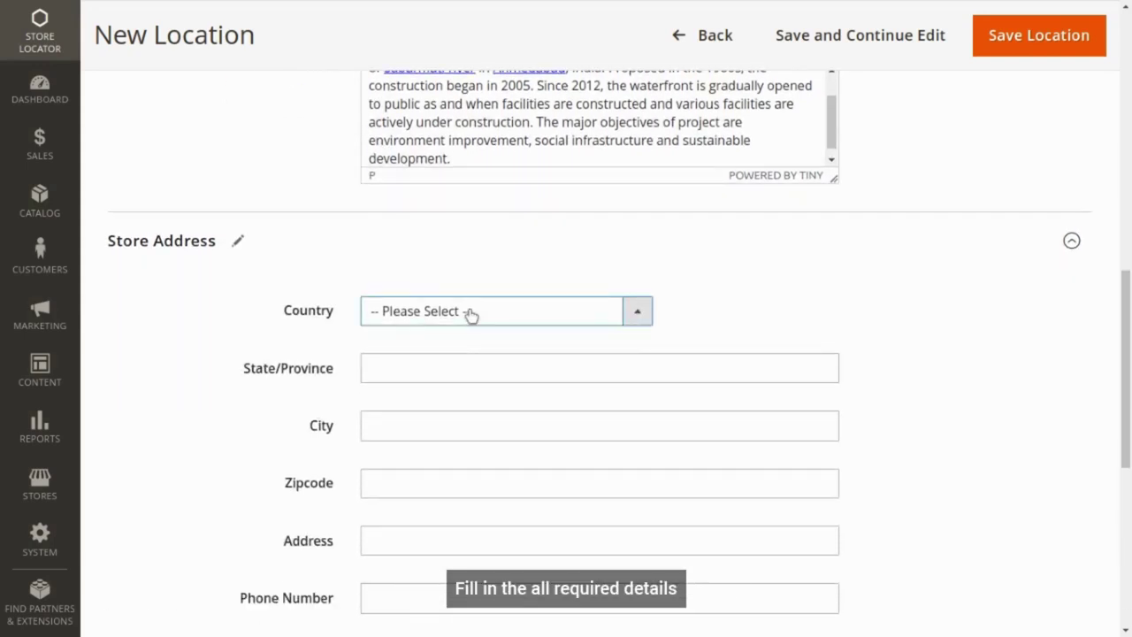
text(in)
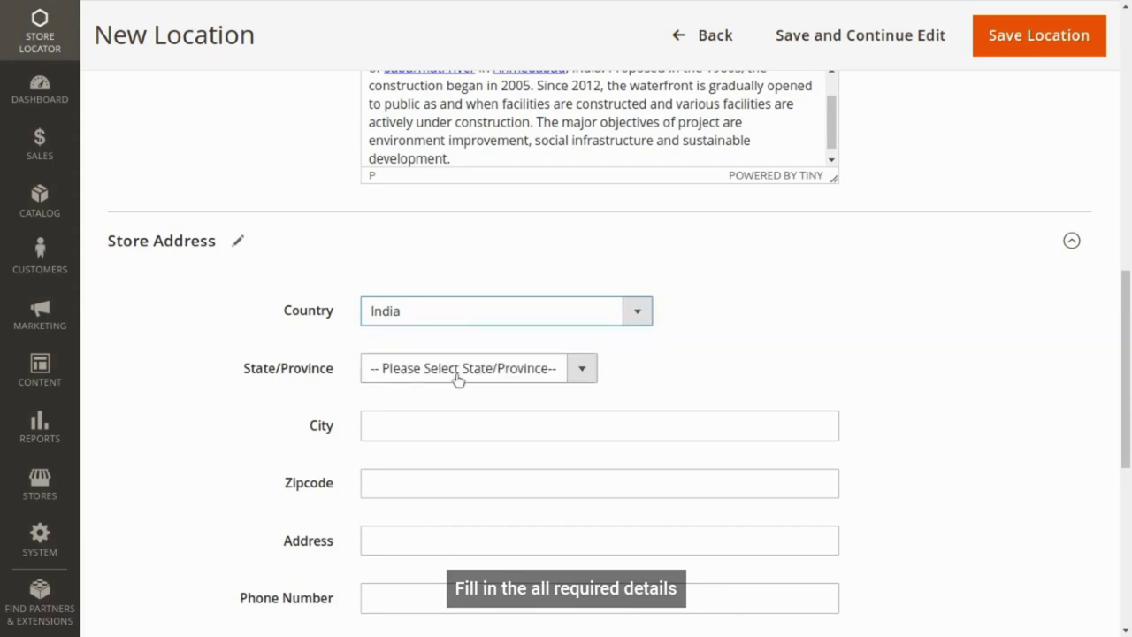
click(457, 380)
text(gu)
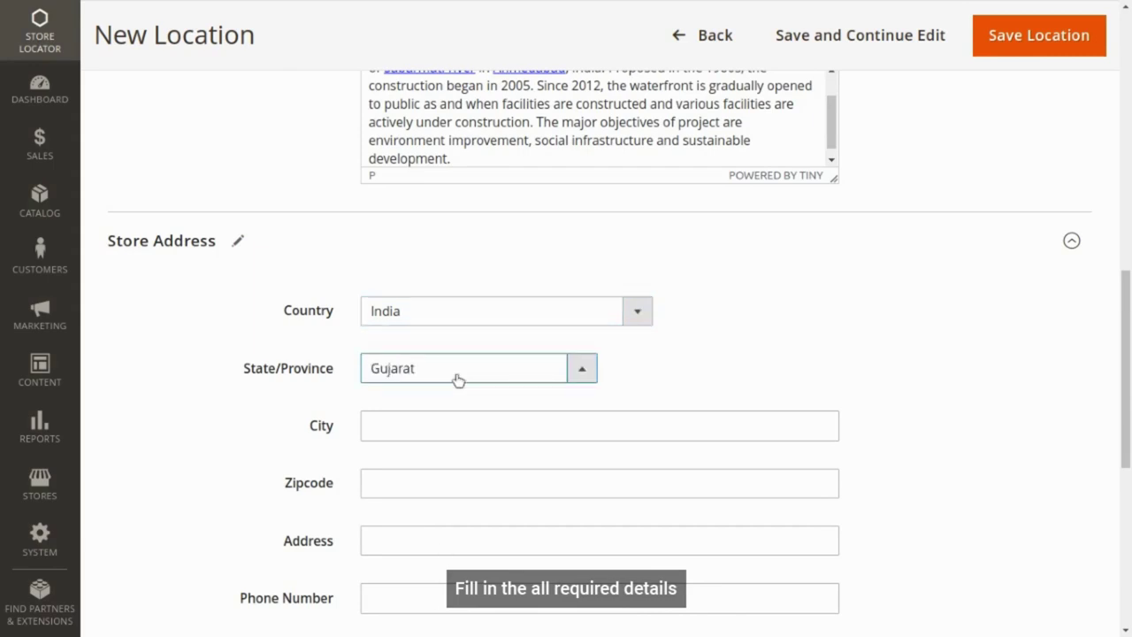
click(426, 428)
click(469, 493)
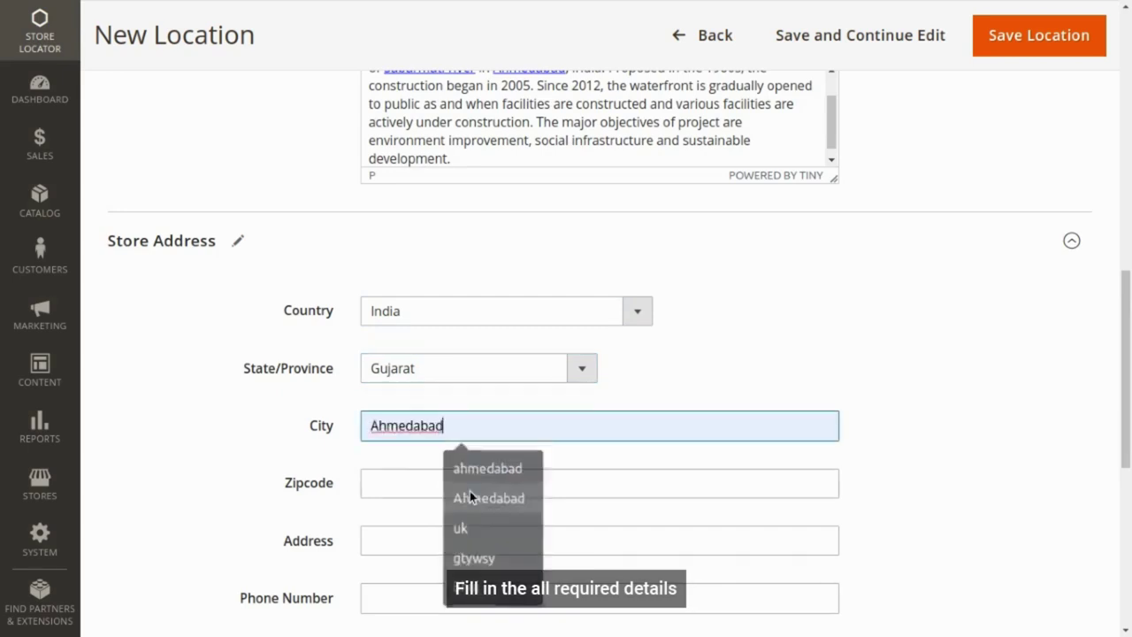
click(427, 478)
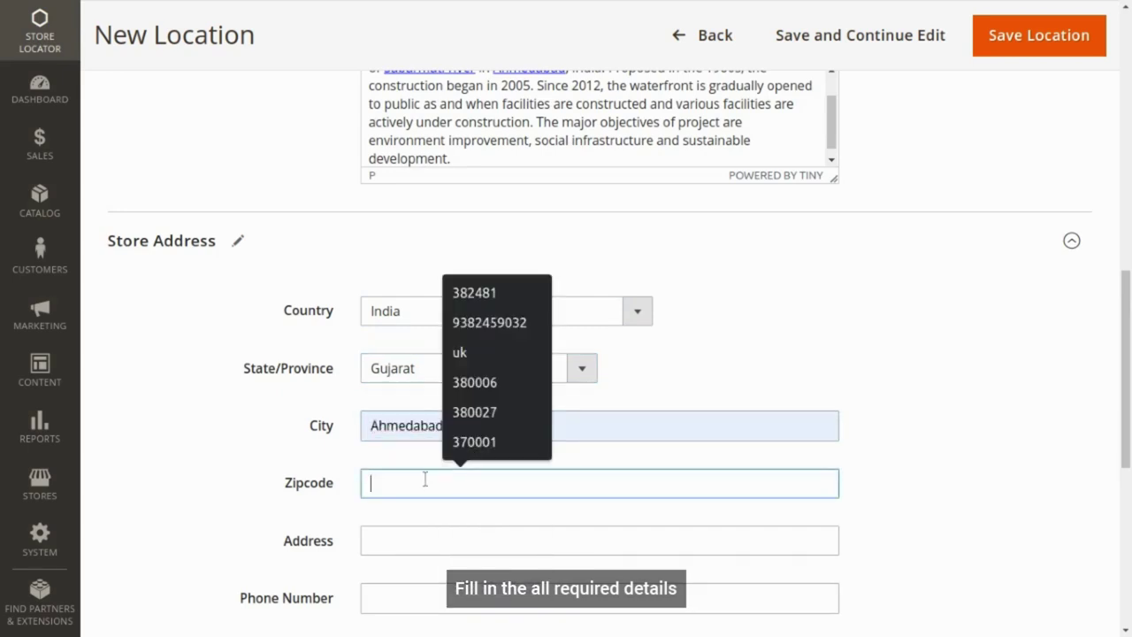
- Enter the Riverfront street address without city and state, and zipcode 380006
click(423, 538)
scroll(411, 460, down, 2)
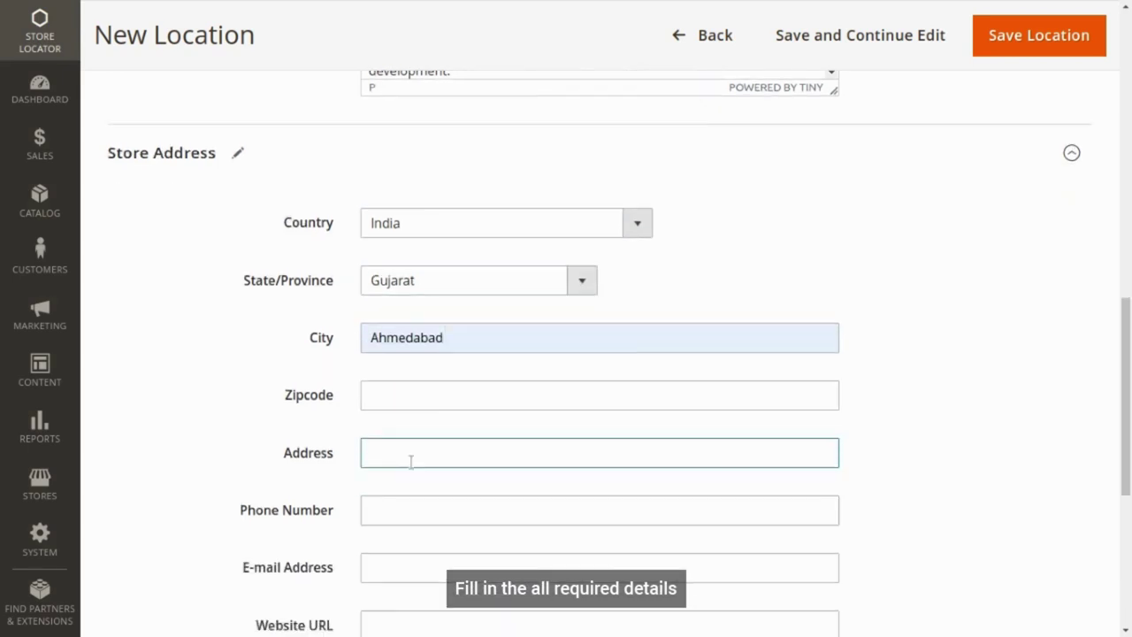
click(410, 461)
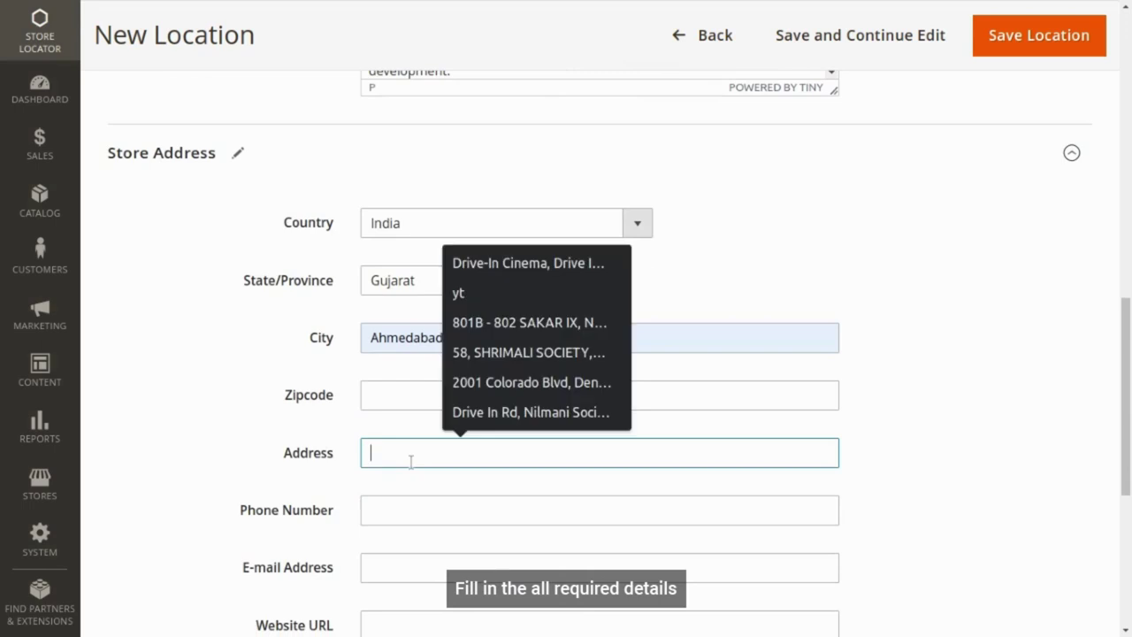
click(400, 397)
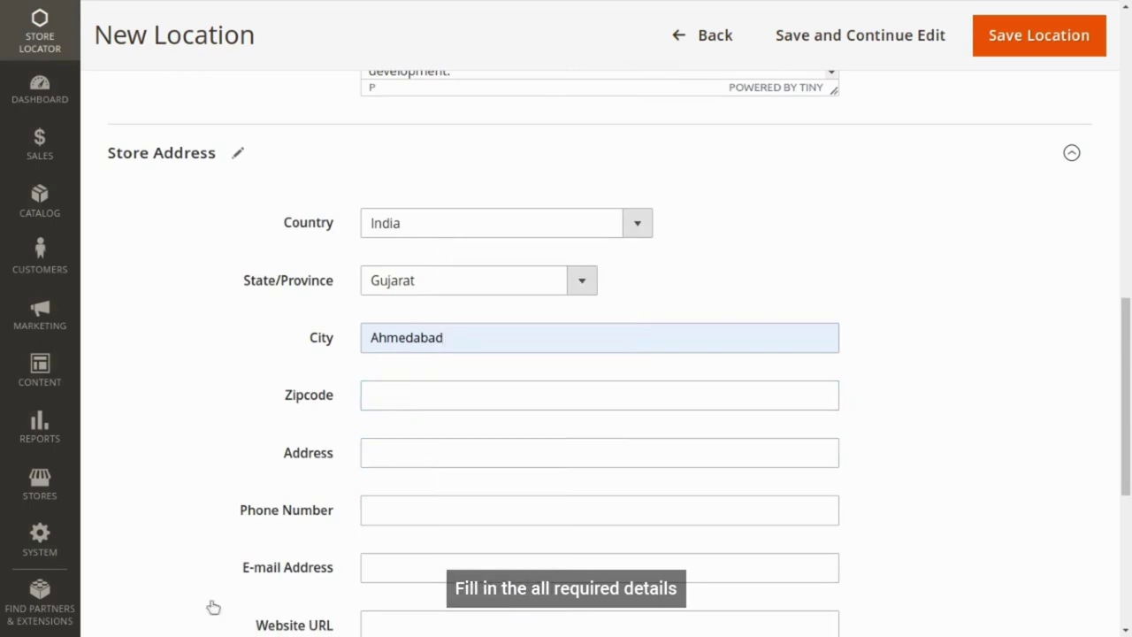
click(391, 451)
key(ctrl+v)
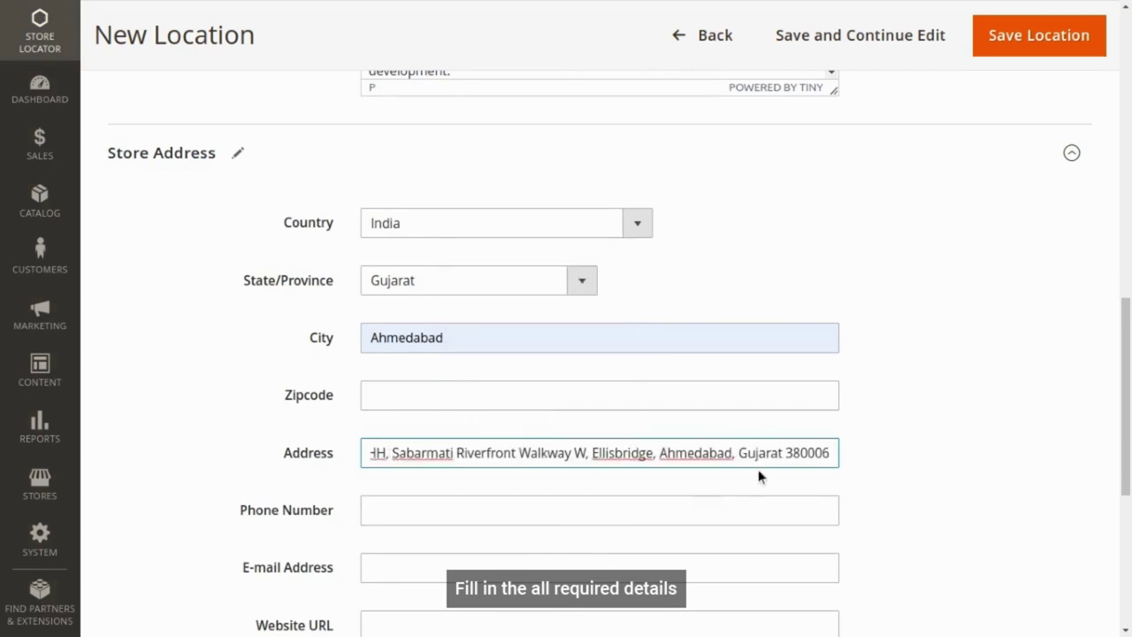
key(shift+Left)
key(shift+Left)
key(shift+Left)
key(shift+Left)
key(shift+Left)
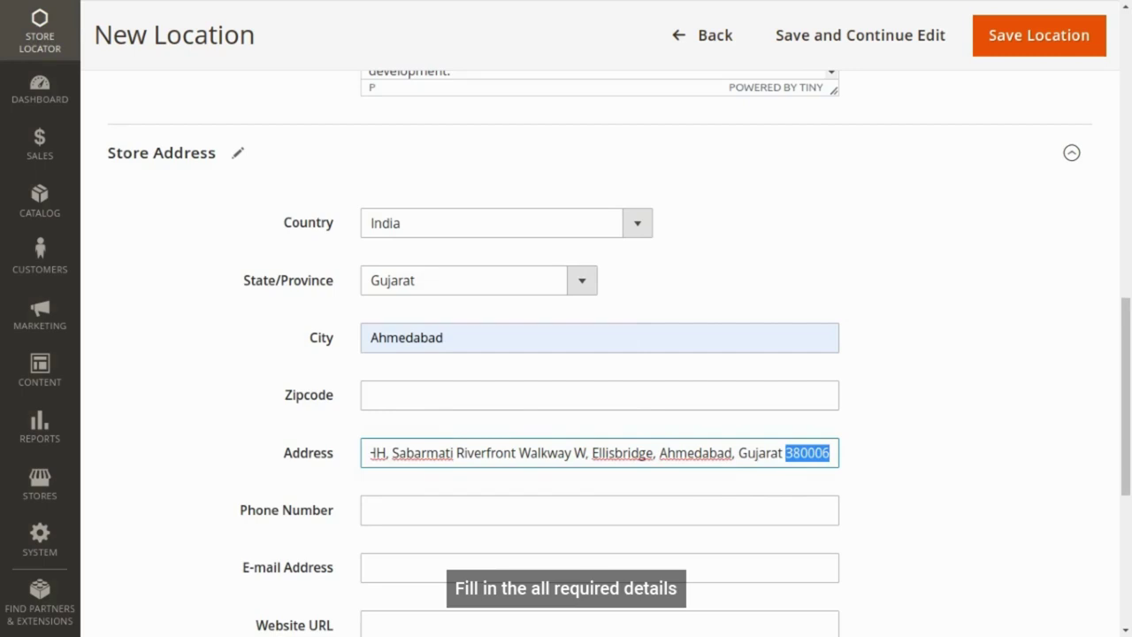
key(BackSpace)
click(492, 394)
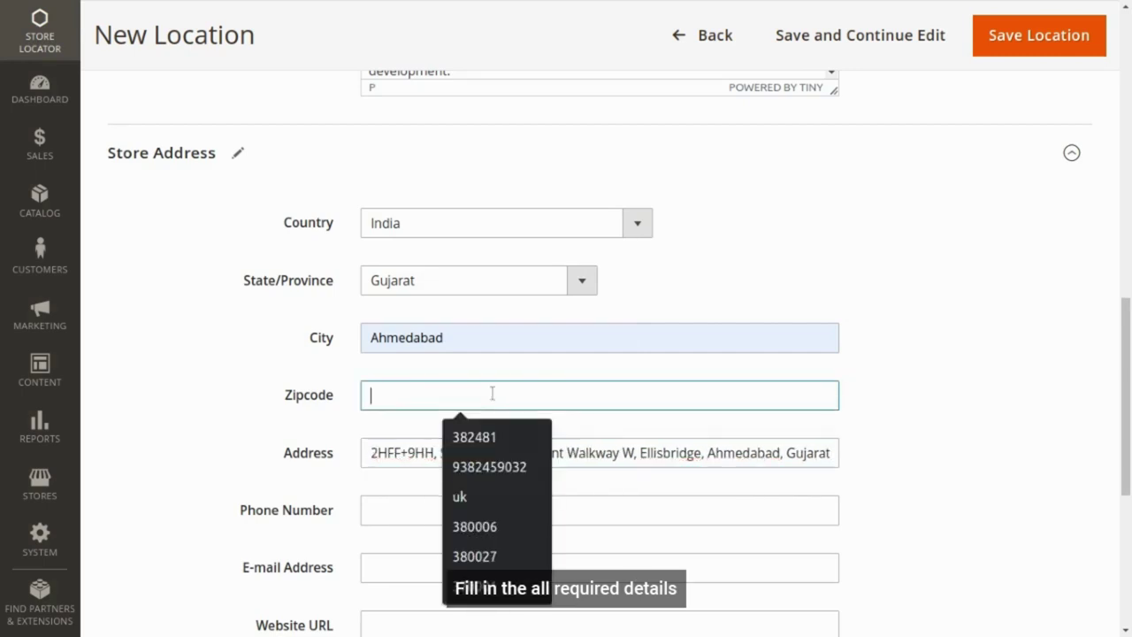
key(Down)
key(Down)
key(Down)
key(Down)
key(Return)
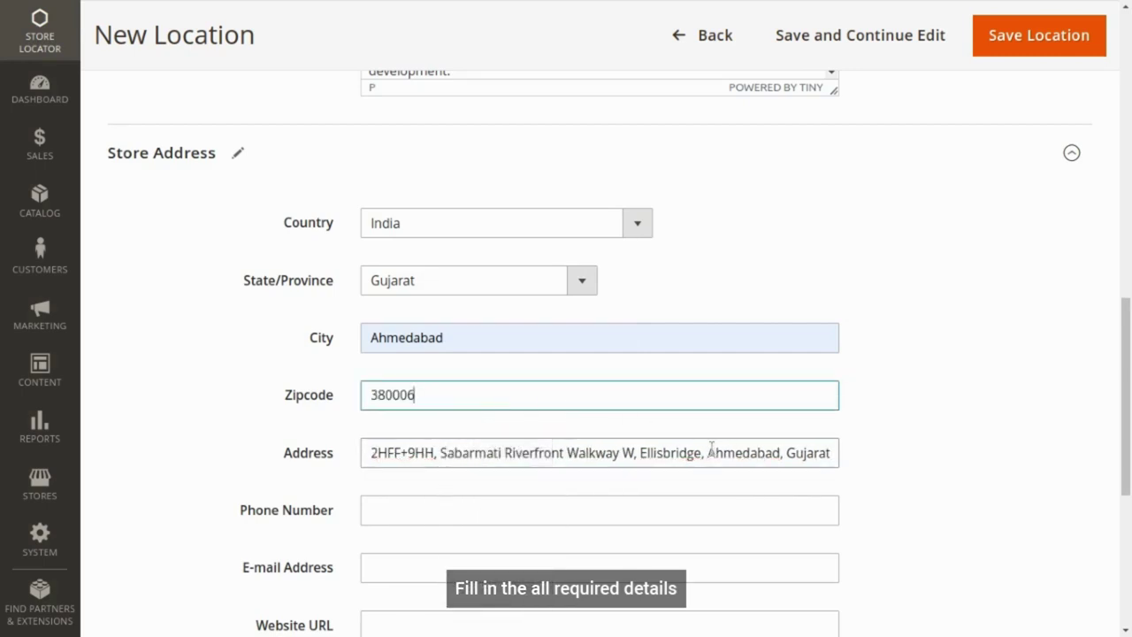
drag(707, 452, 873, 460)
key(BackSpace)
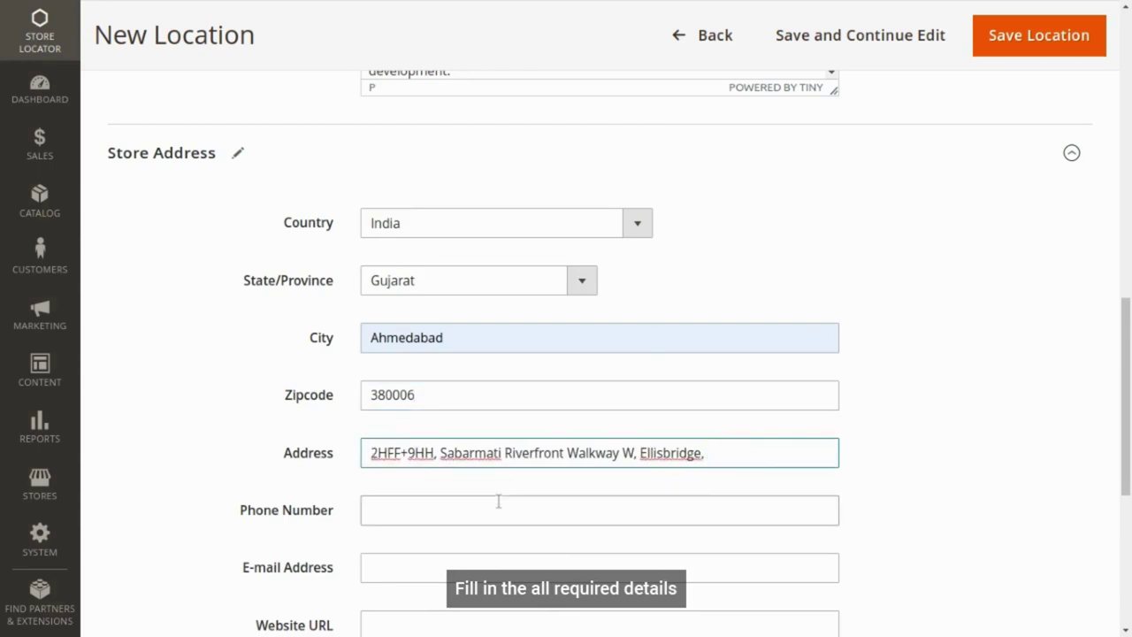
- Fill in the store's phone number and e-mail address
click(498, 502)
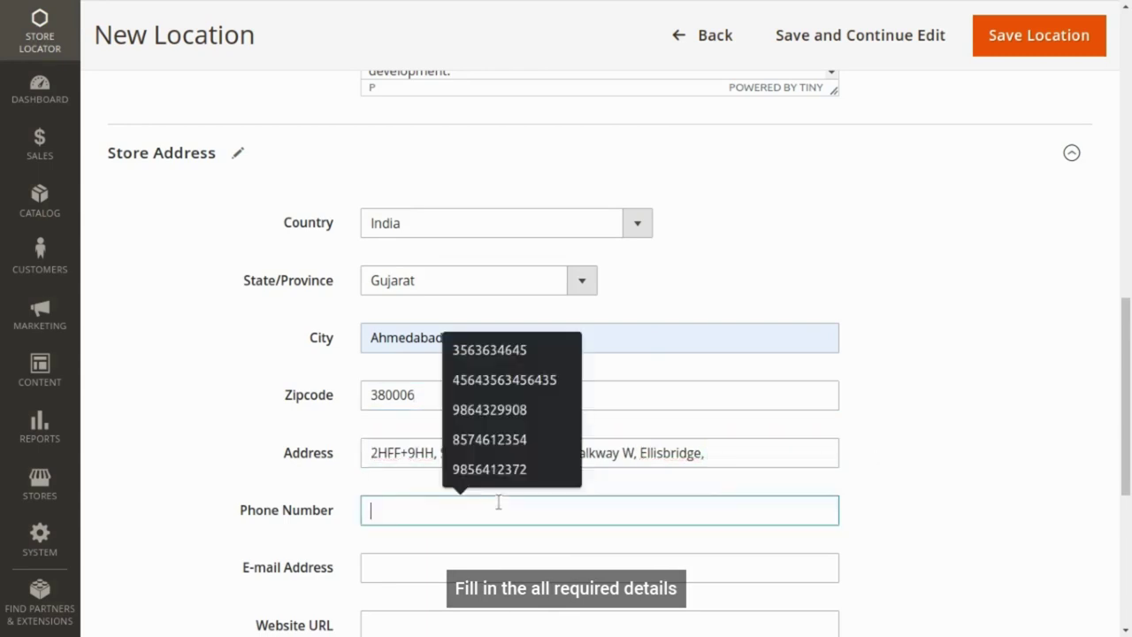
click(478, 410)
scroll(413, 473, down, 3)
click(418, 437)
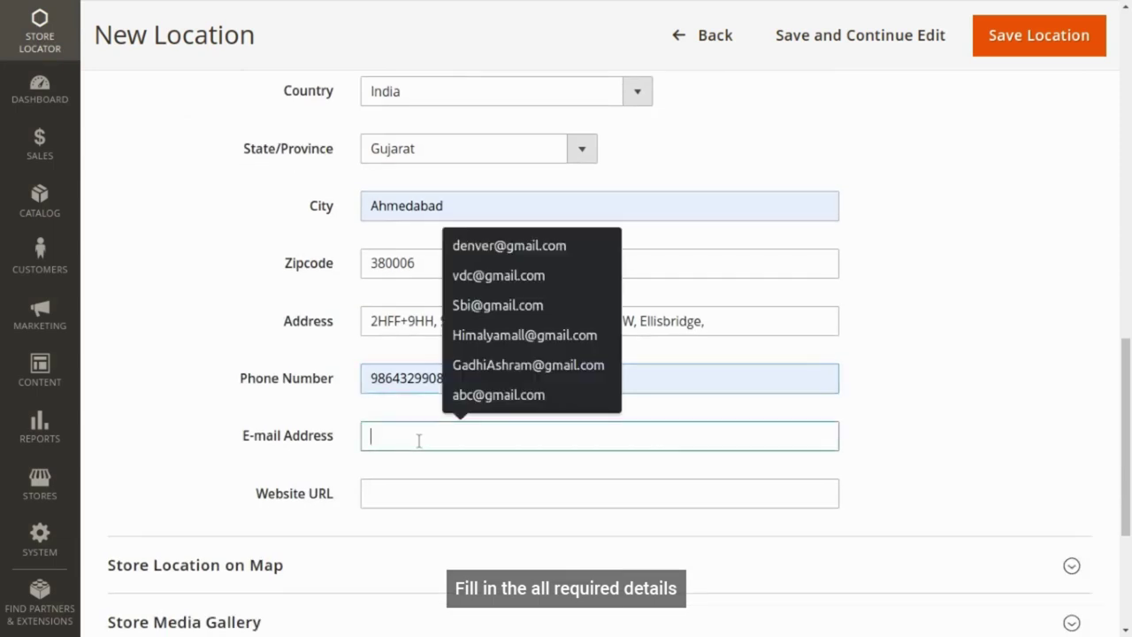
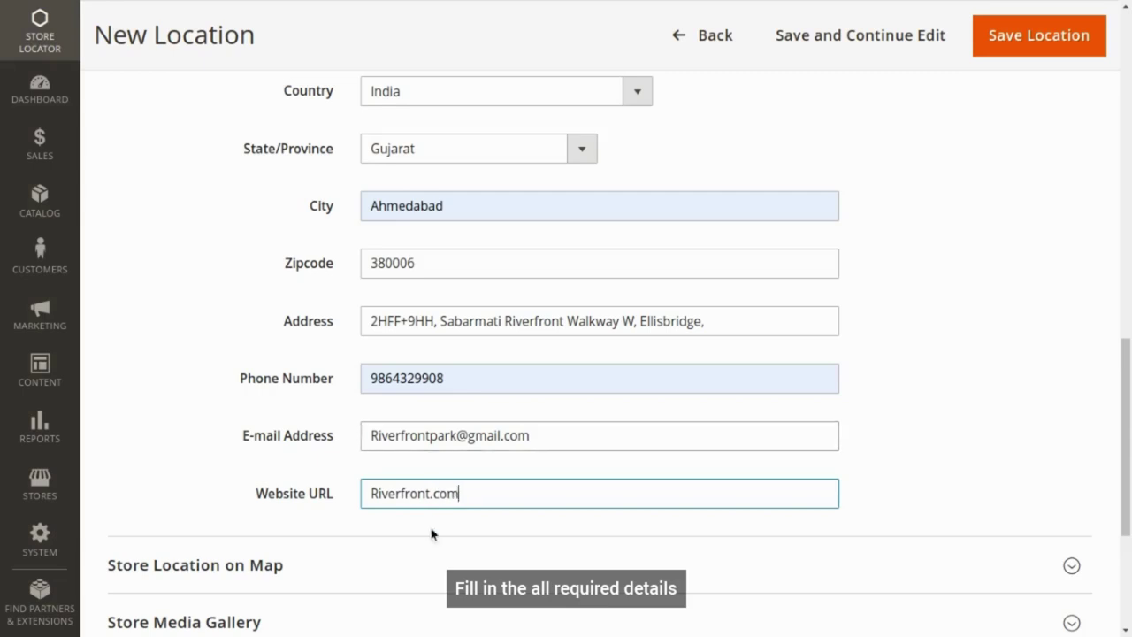
scroll(436, 512, down, 2)
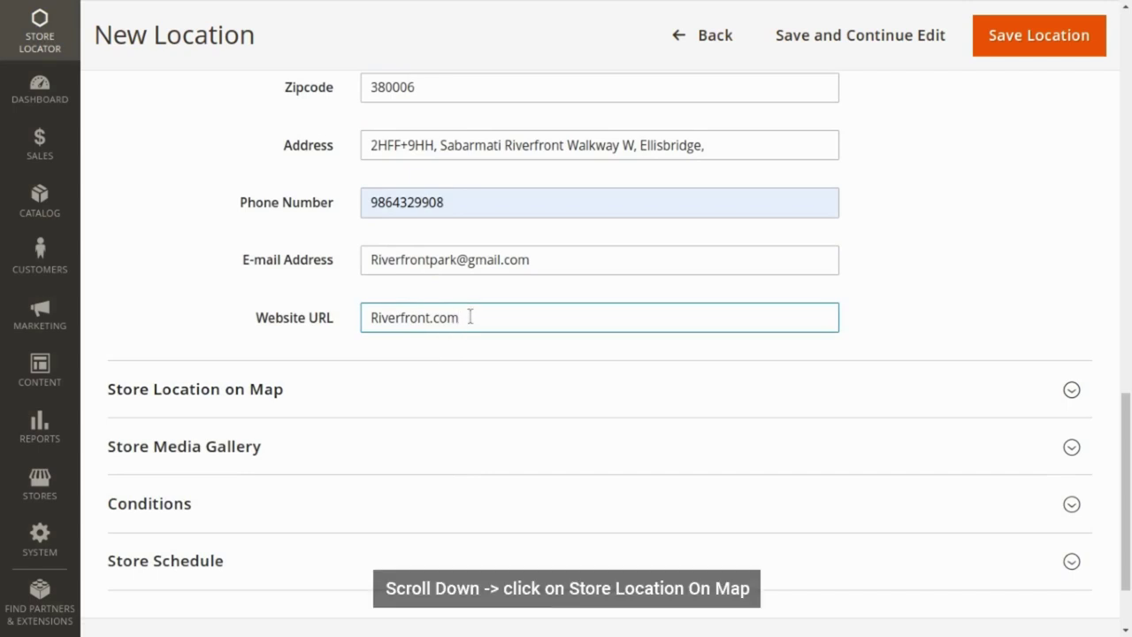
- Split the pasted coordinate pair into latitude 23.023700140795704 and longitude 72.57396432138371, removing the comma
click(303, 382)
click(414, 461)
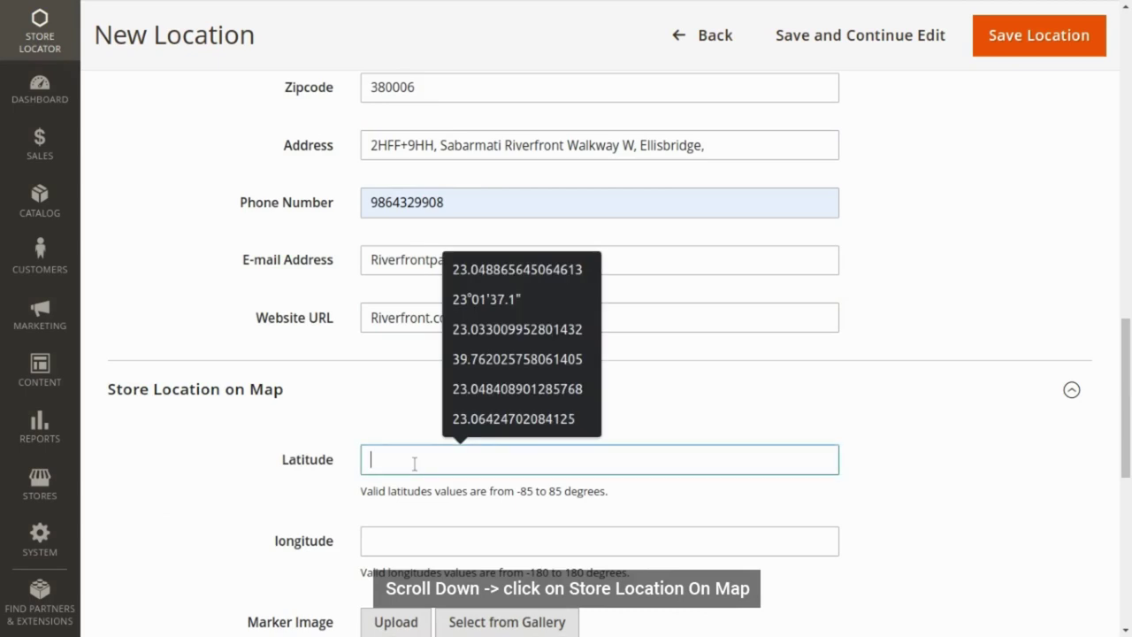
text(23.023700140795704, 72.57396432138371)
drag(503, 460, 649, 458)
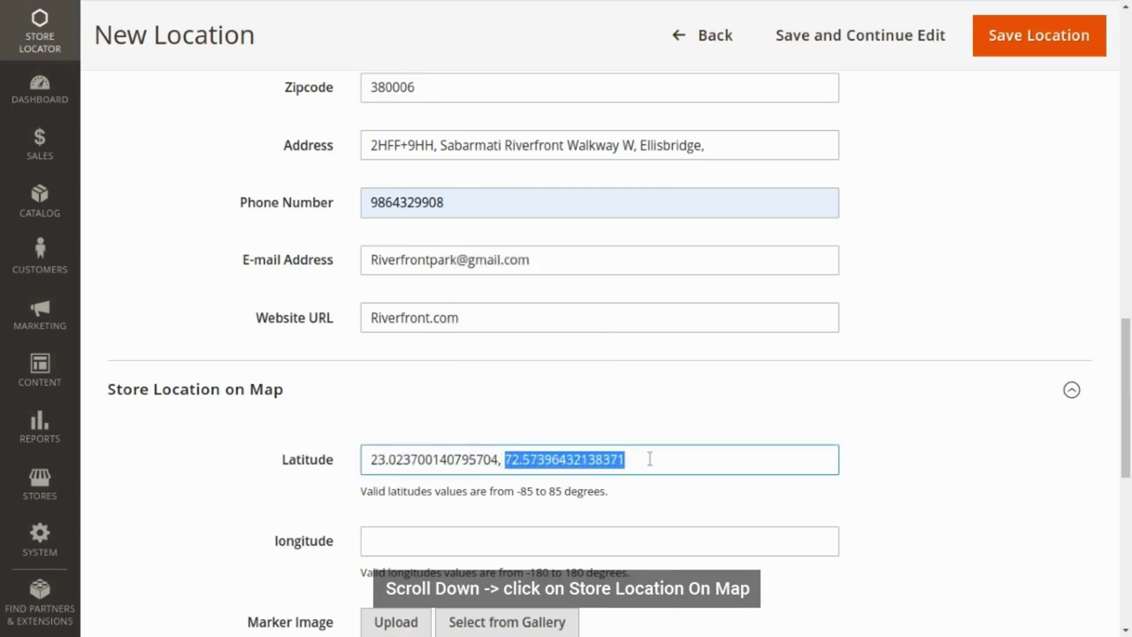
key(ctrl+x)
click(472, 540)
key(ctrl+v)
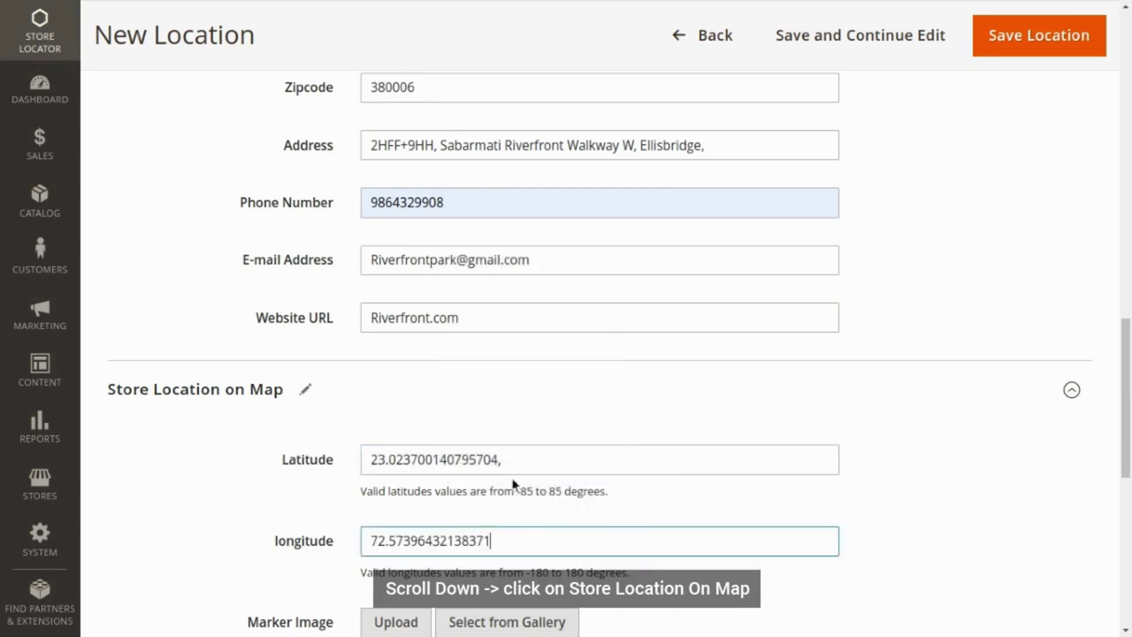
click(516, 459)
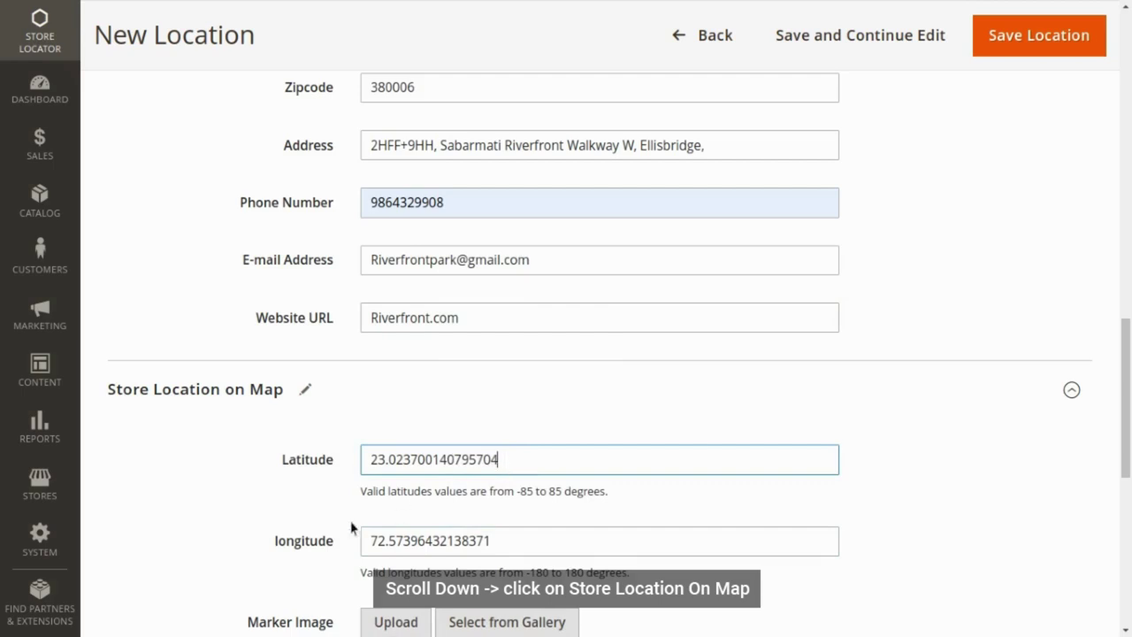
scroll(351, 527, down, 3)
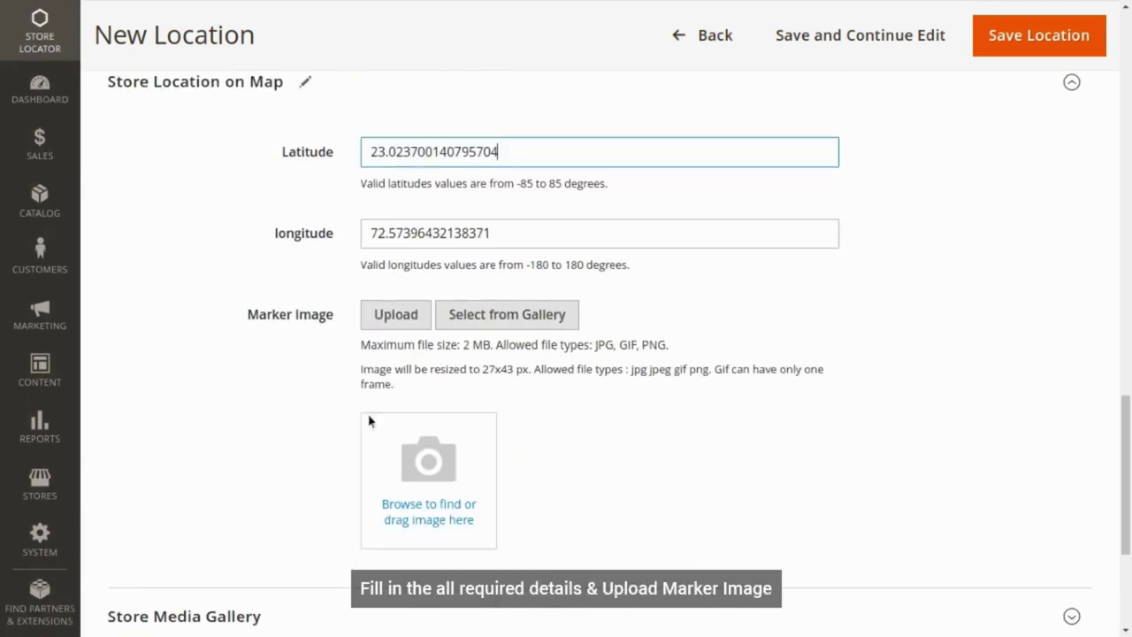
- Upload a marker image, then open Store Media Gallery to add an Images of Location picture
click(435, 481)
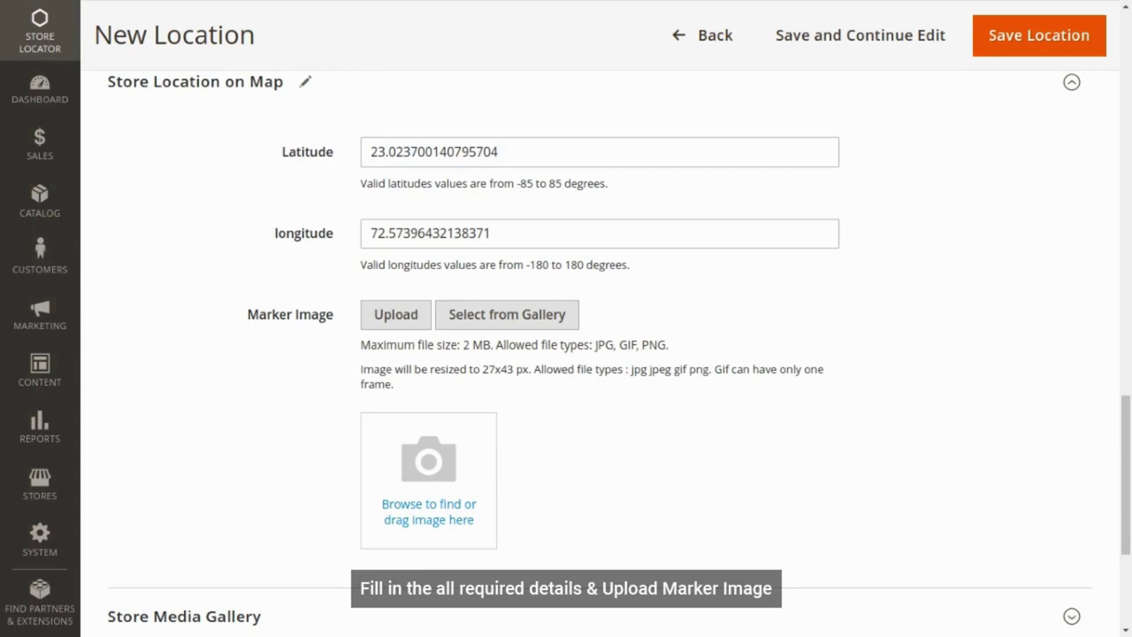
scroll(497, 469, down, 2)
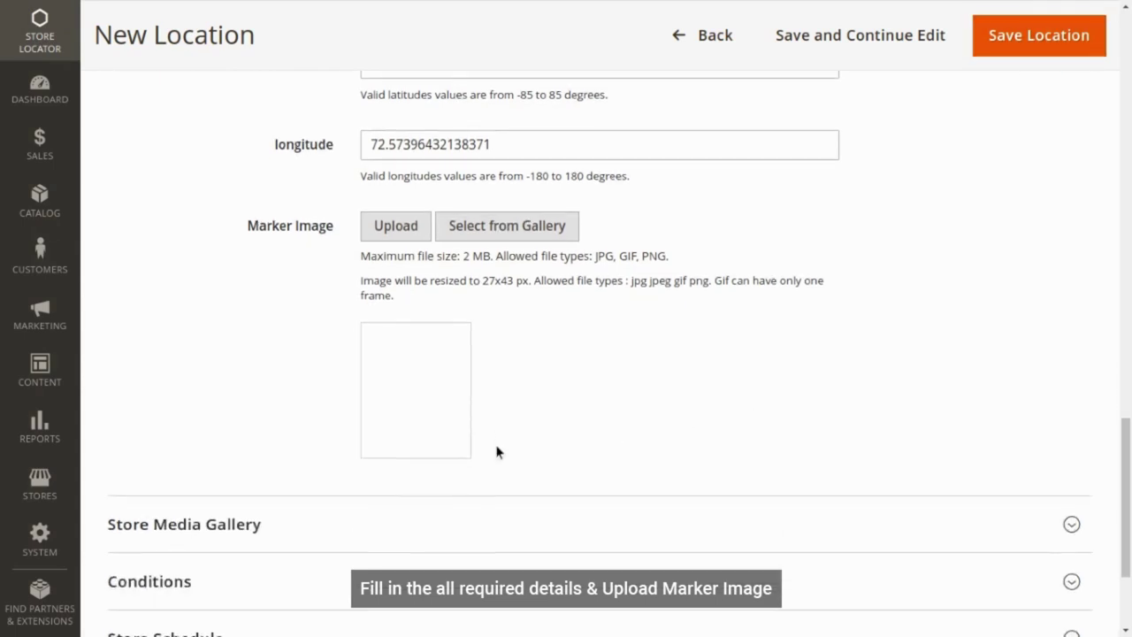
scroll(412, 190, up, 1)
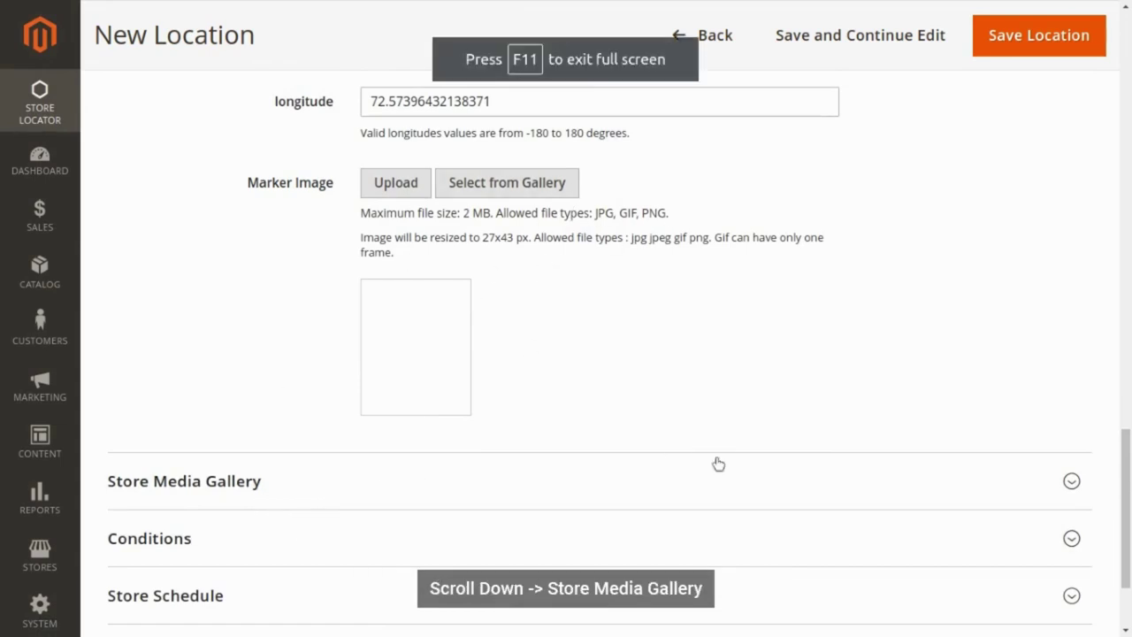
click(180, 482)
scroll(468, 503, down, 4)
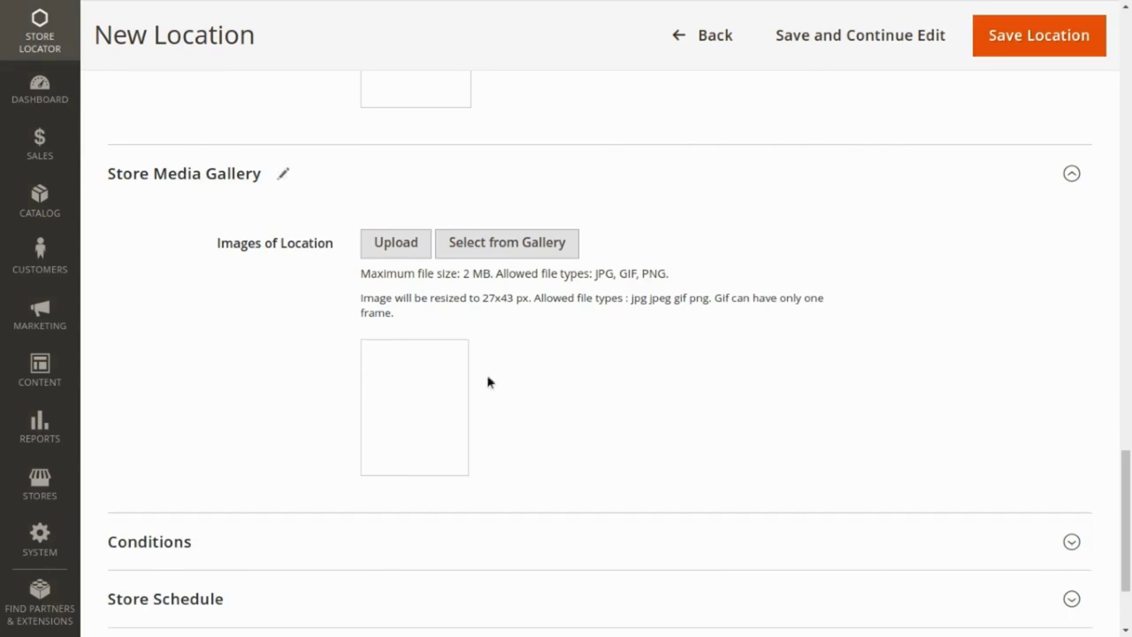
- In Conditions, add a nested all-conditions-true block and then remove it again
scroll(487, 380, down, 2)
click(469, 407)
scroll(96, 356, down, 2)
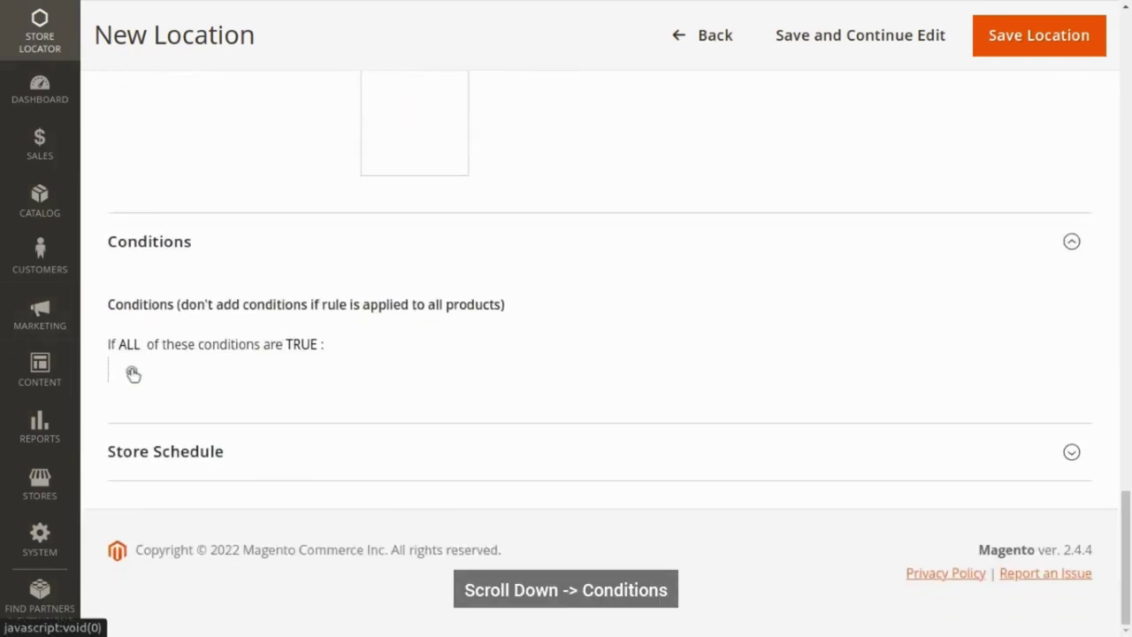
click(131, 370)
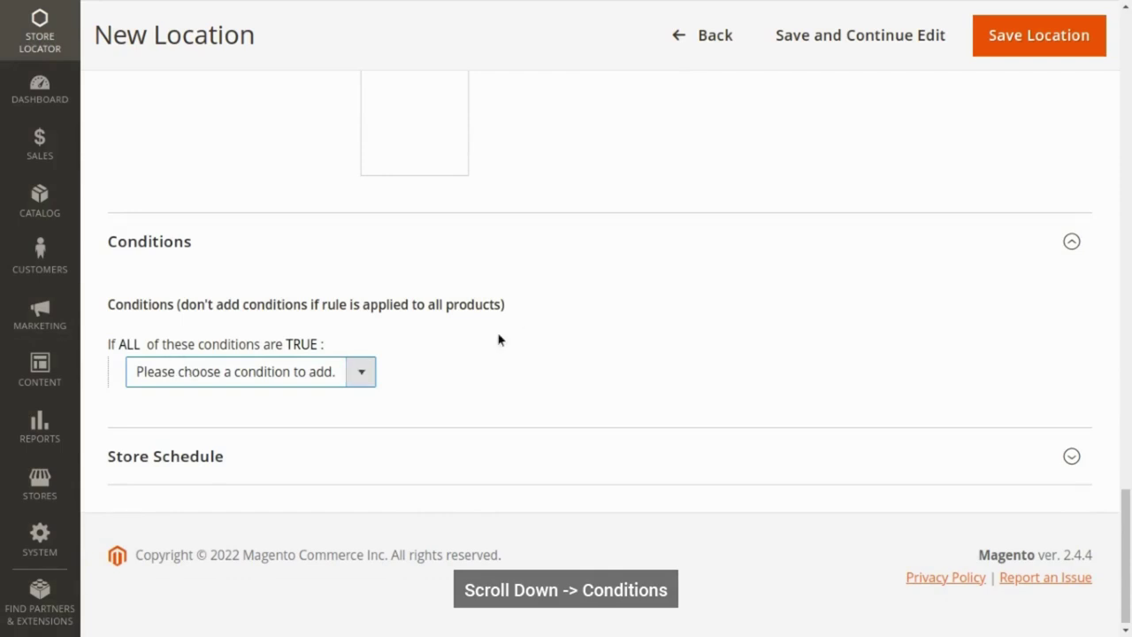
click(365, 373)
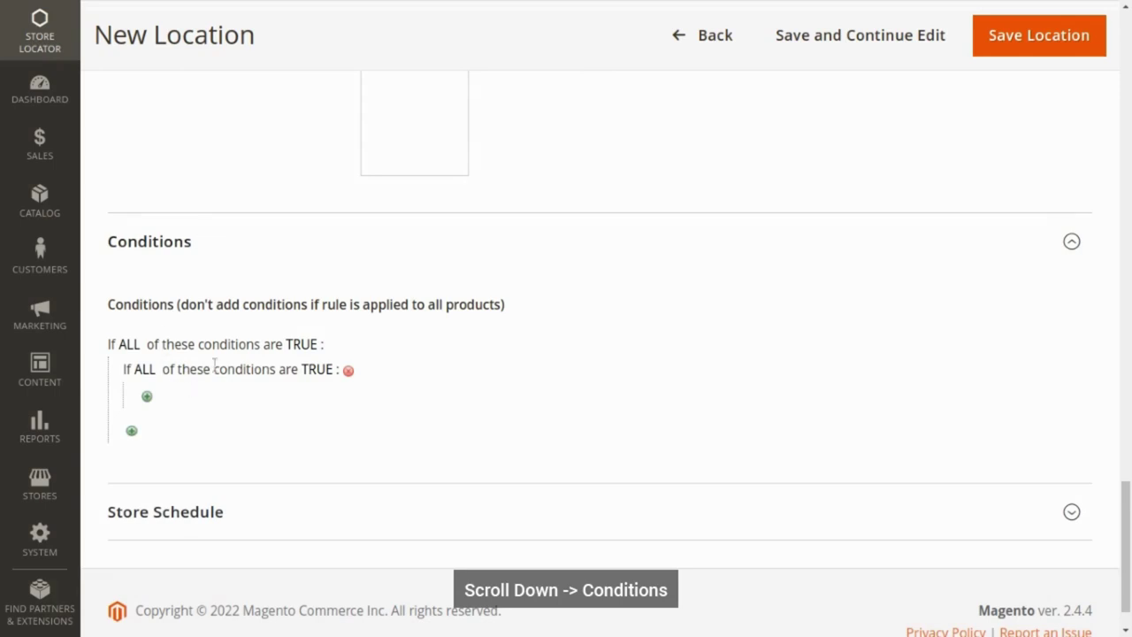
click(348, 369)
- Review the Store Schedule timing options and leave the schedule unchanged
click(161, 446)
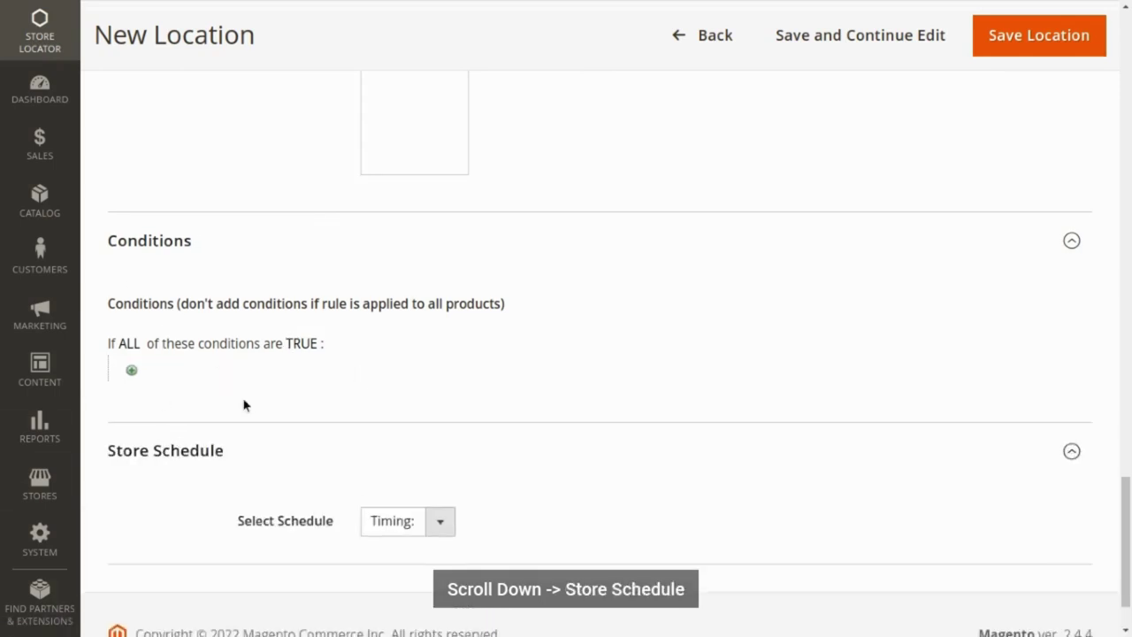
scroll(248, 407, down, 1)
click(400, 436)
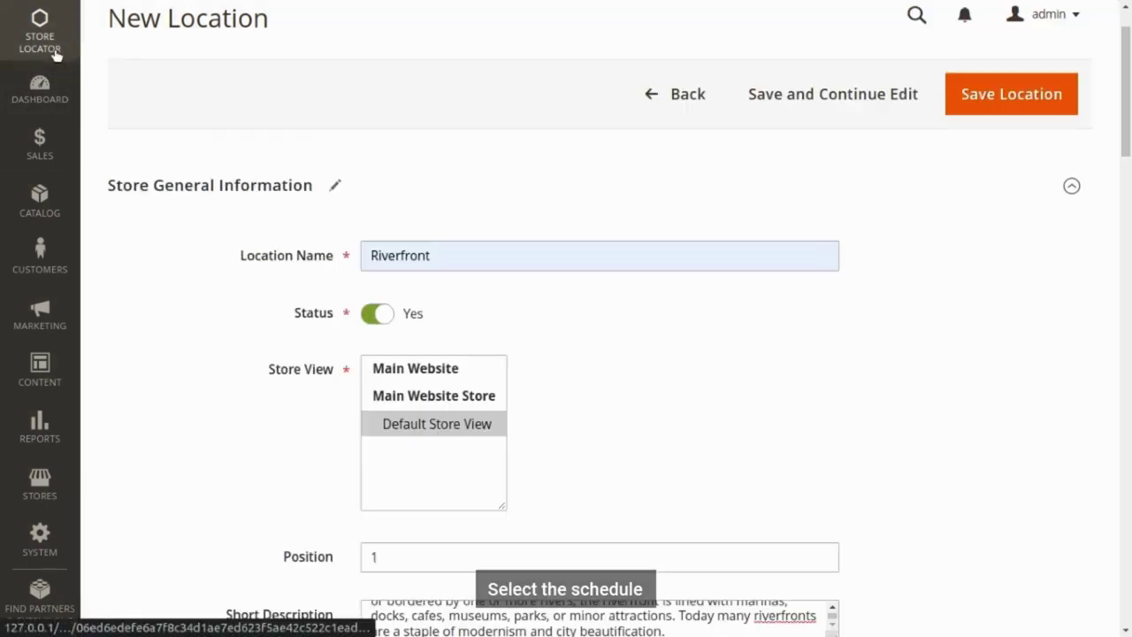
click(26, 46)
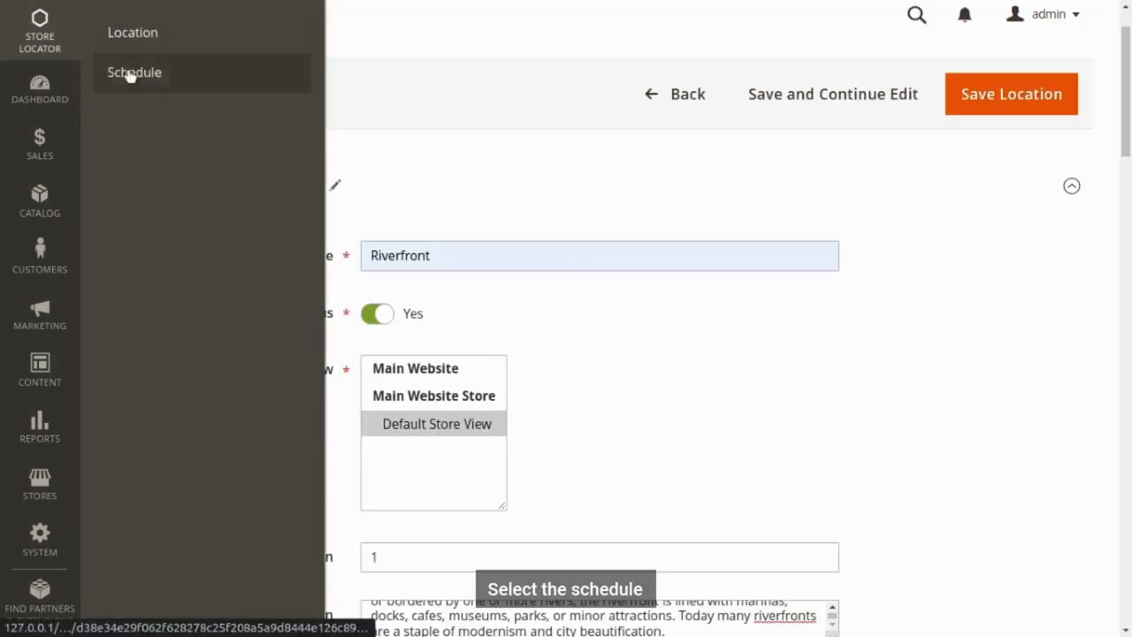
click(543, 310)
scroll(566, 354, down, 3)
scroll(570, 388, down, 15)
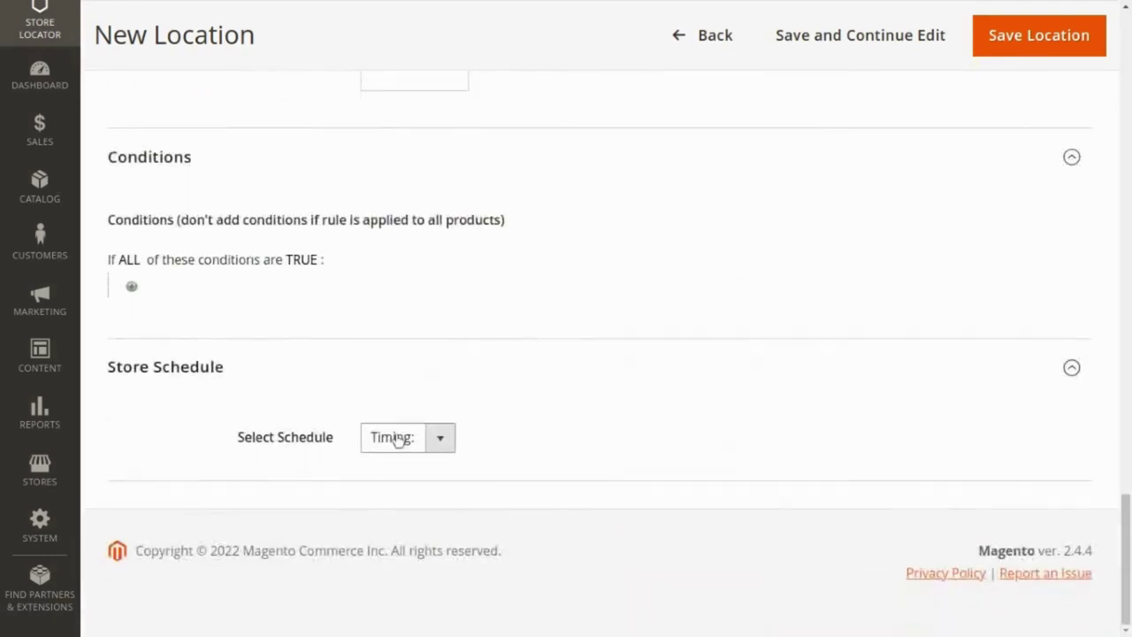
scroll(575, 404, up, 3)
- Save the Riverfront location and view the storefront as a customer
click(1004, 36)
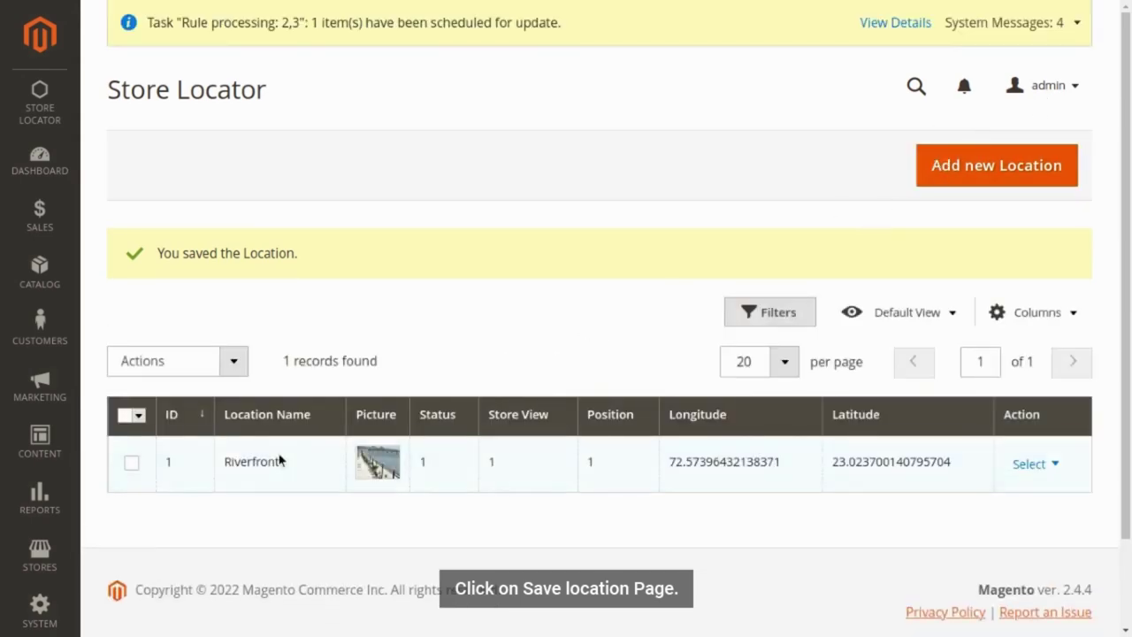
click(1057, 86)
click(1005, 152)
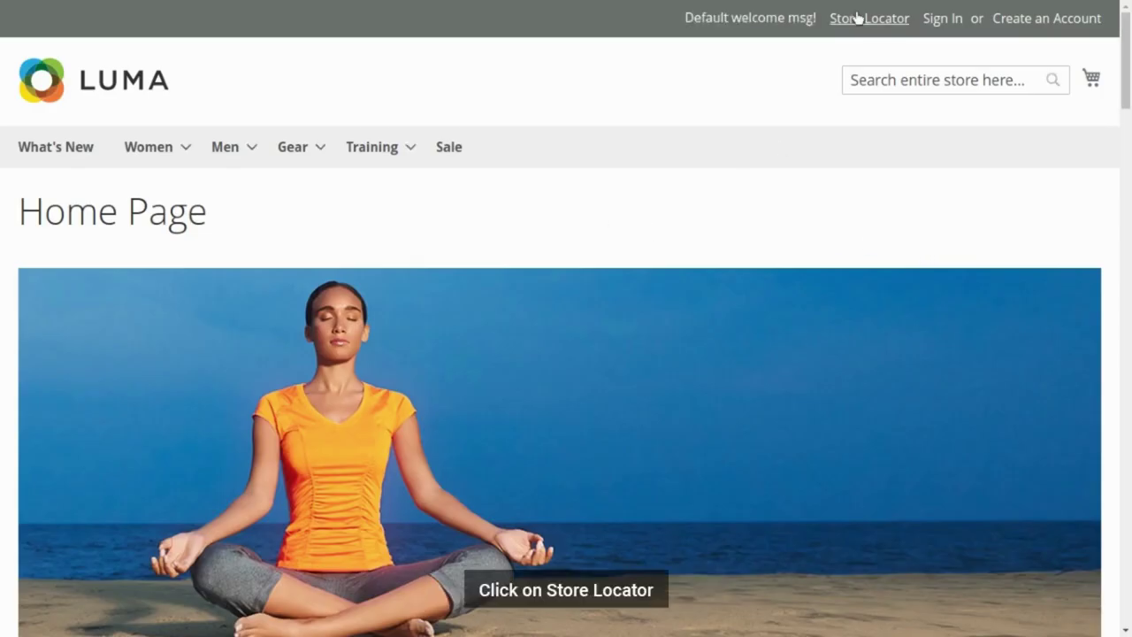
- On the storefront Store Locator, share the visitor's location and centre the map on Riverfront
click(858, 17)
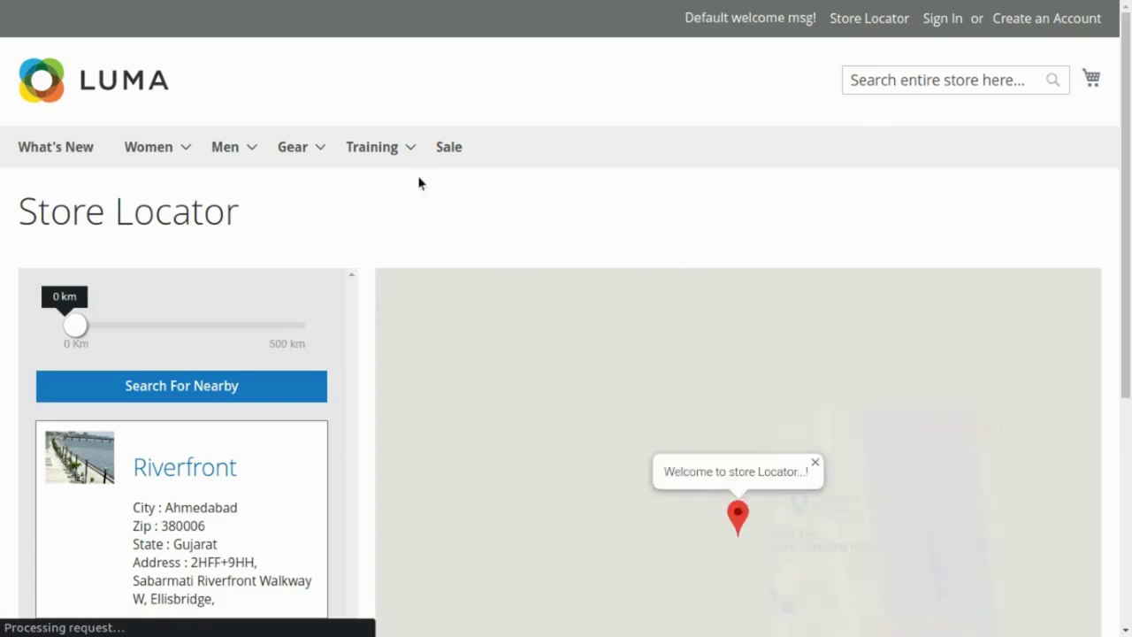
scroll(445, 328, down, 3)
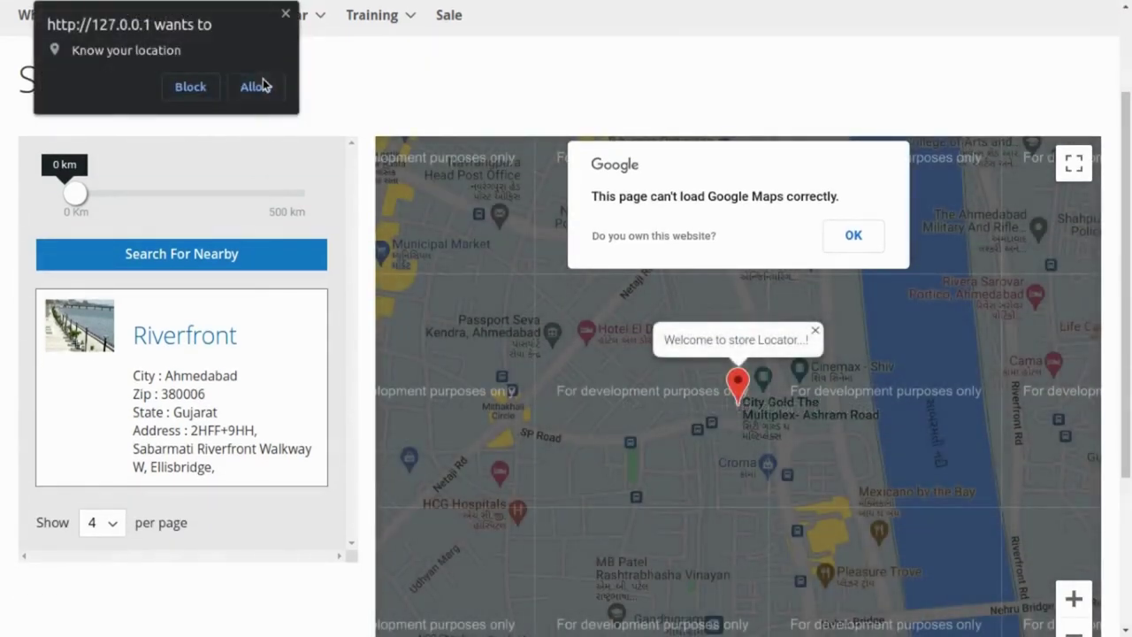
click(255, 85)
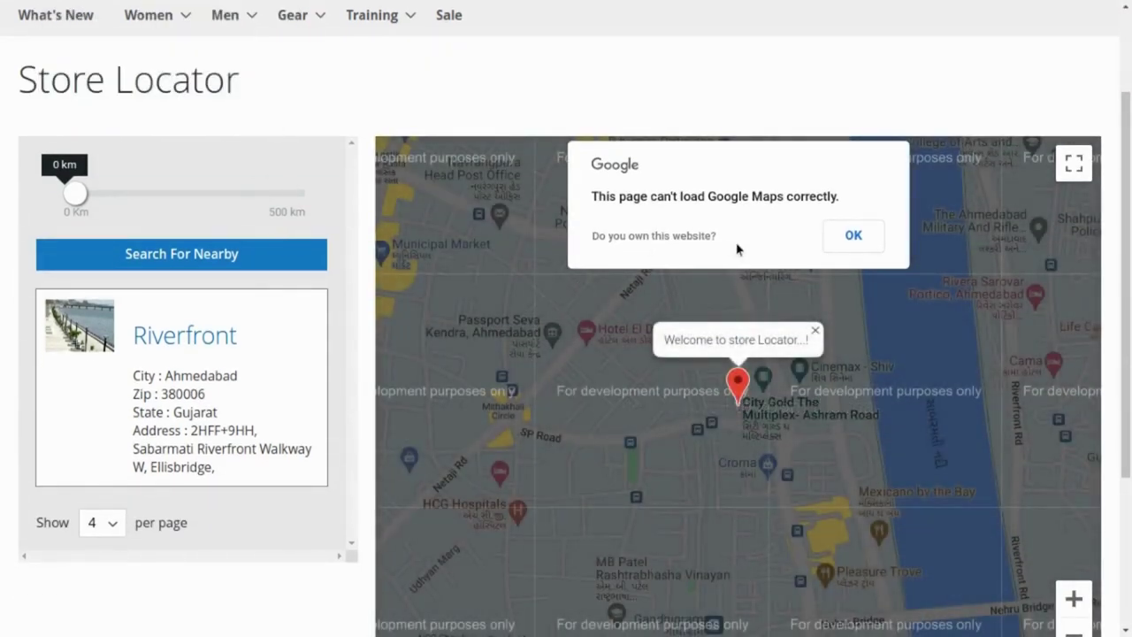
click(853, 235)
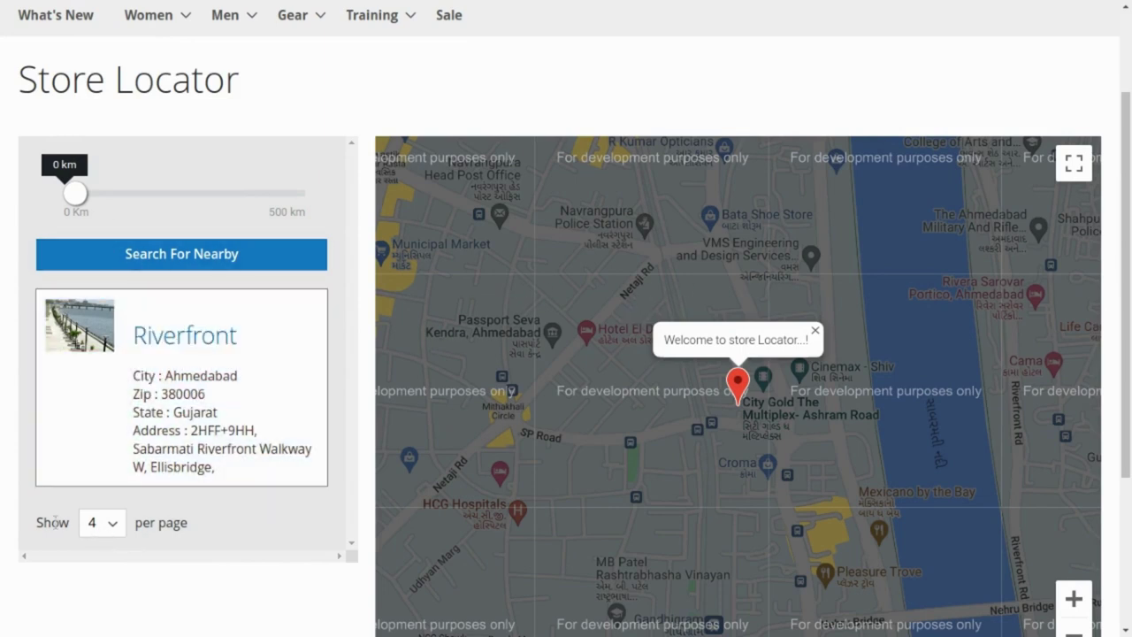
click(97, 353)
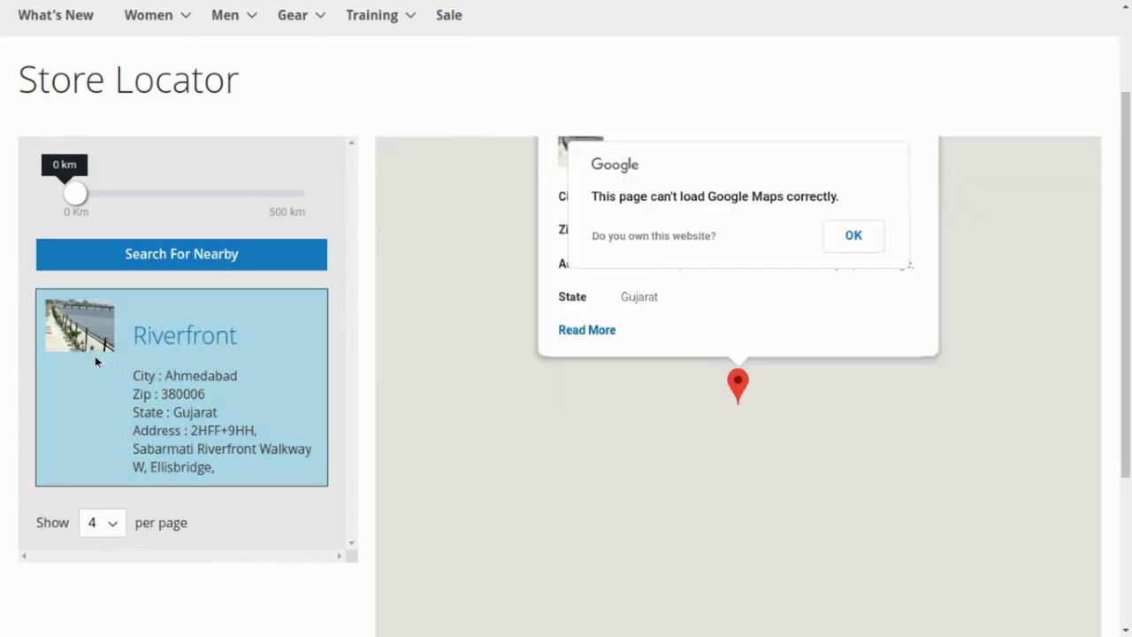
click(853, 237)
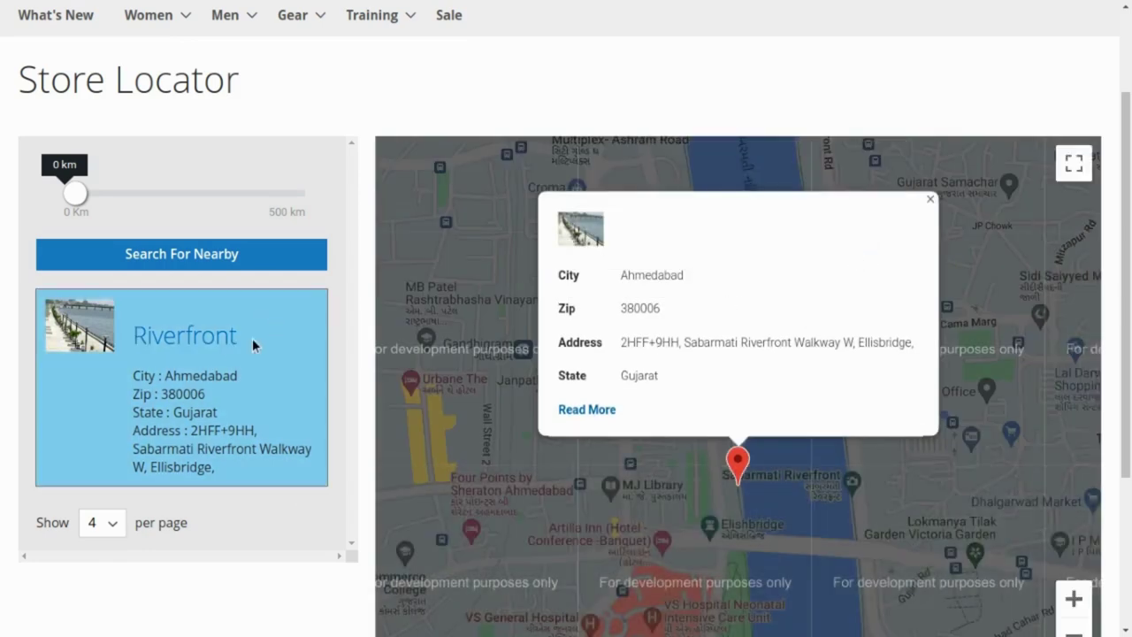
click(223, 348)
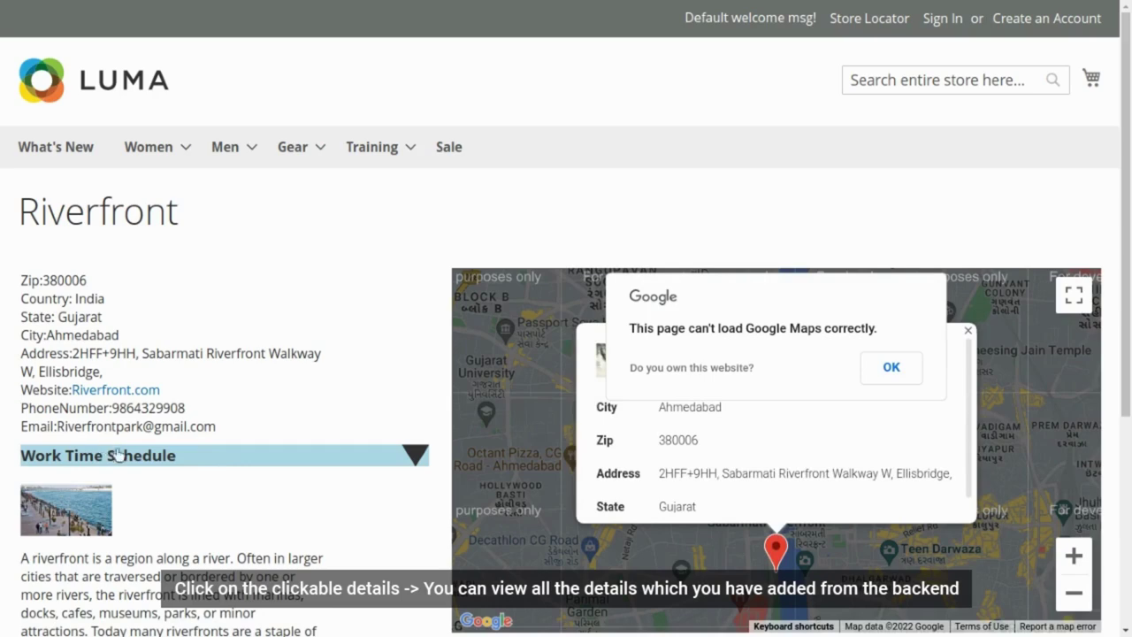
- Dismiss the map loading warning and close Riverfront's map info window
scroll(137, 458, down, 3)
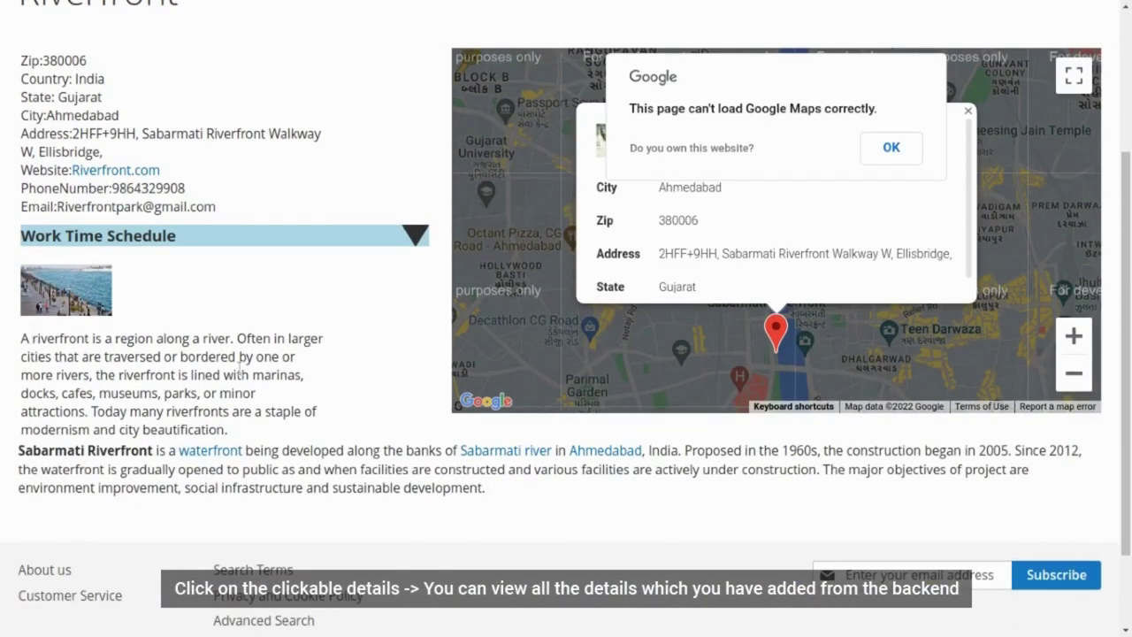
scroll(442, 392, up, 3)
click(889, 367)
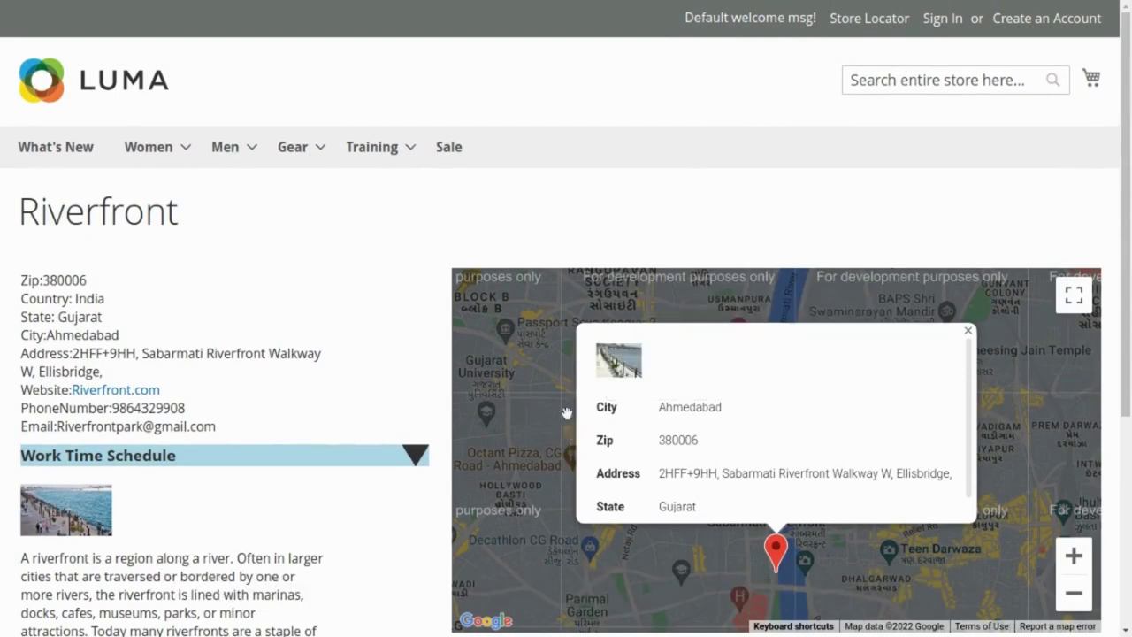
click(967, 330)
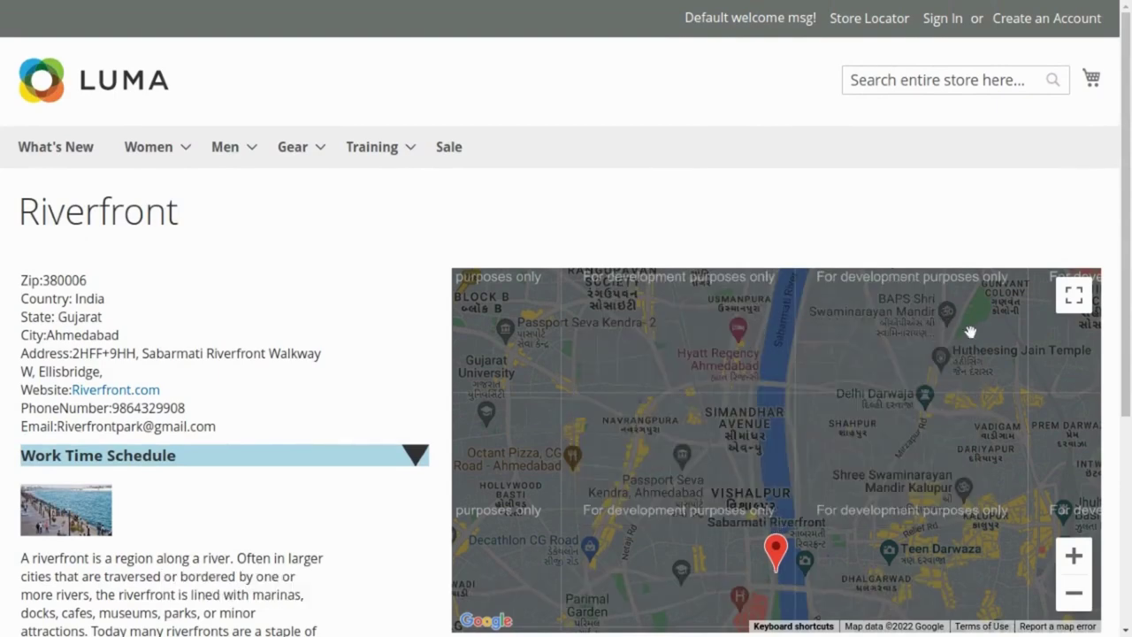
scroll(686, 352, up, 2)
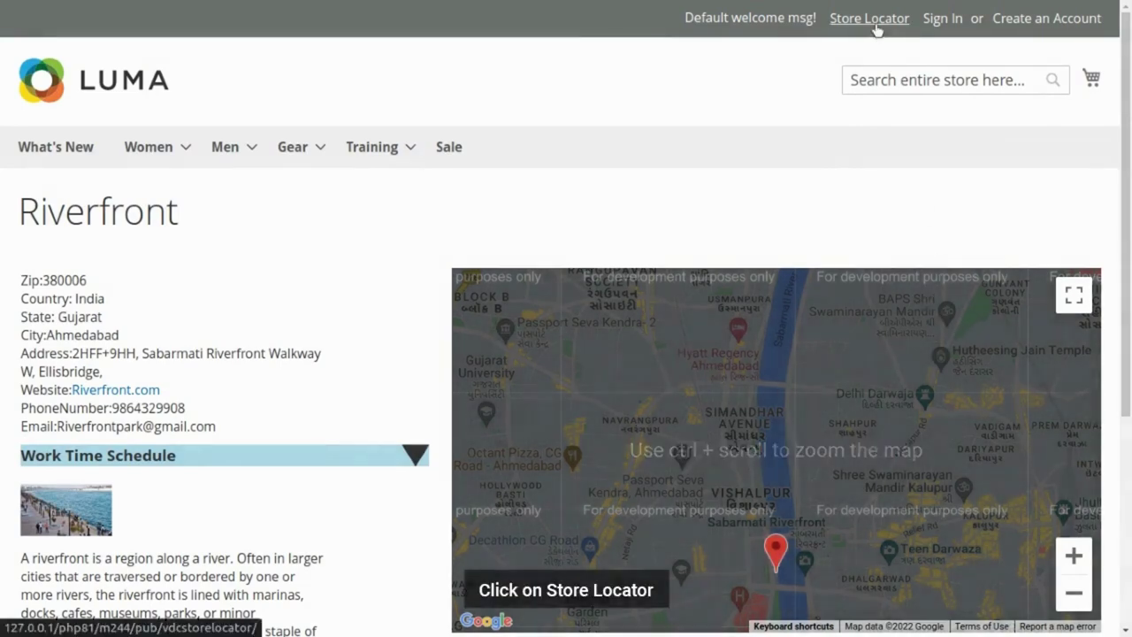
- Return to the Store Locator listing showing Riverfront's city, zip, state and address
click(871, 20)
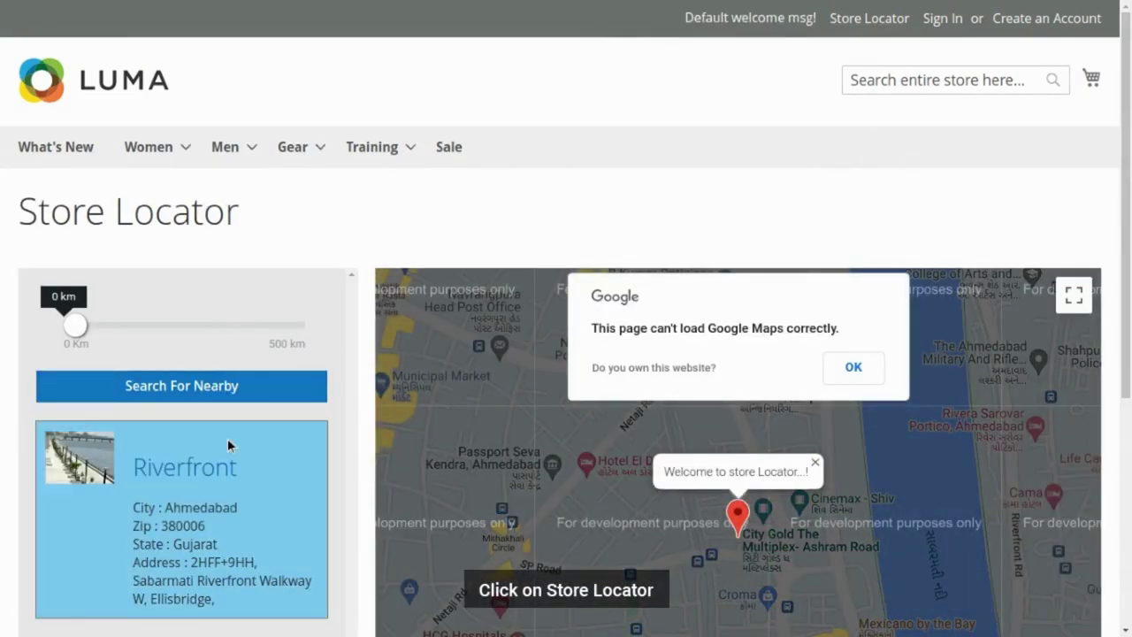
scroll(227, 438, down, 1)
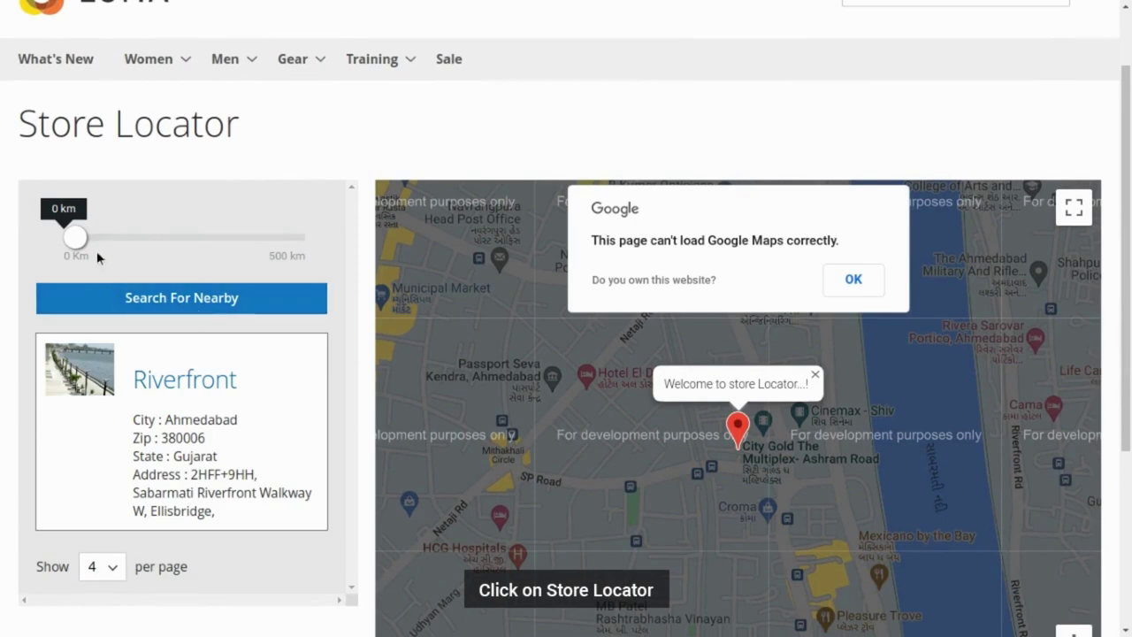
click(79, 248)
- Add a new location and name it Sarita Udhyan
click(851, 280)
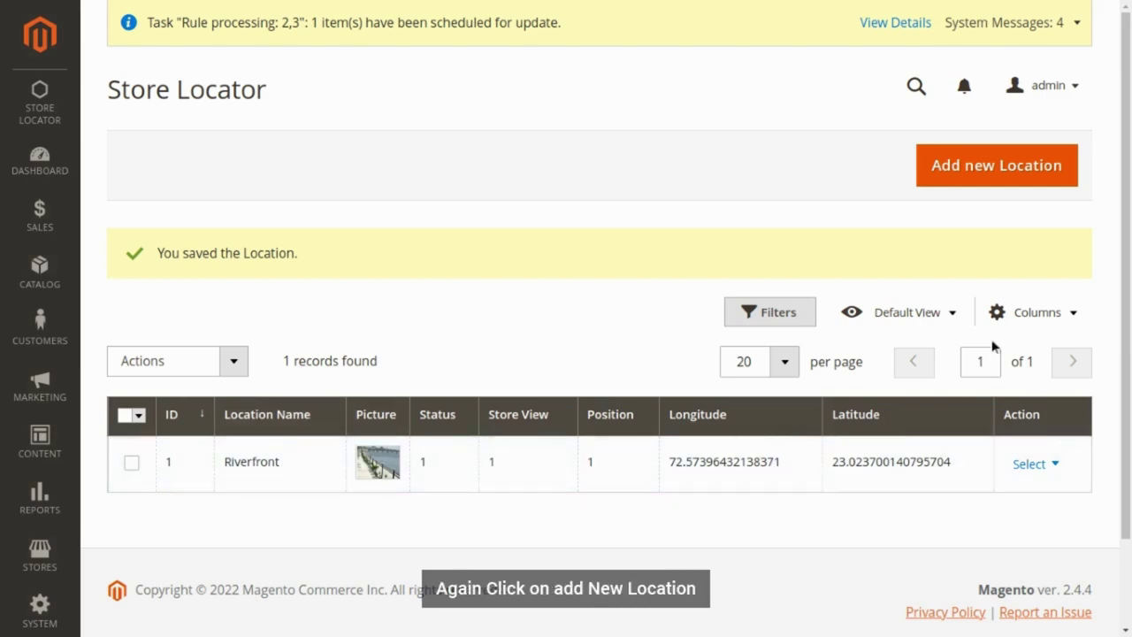
click(962, 182)
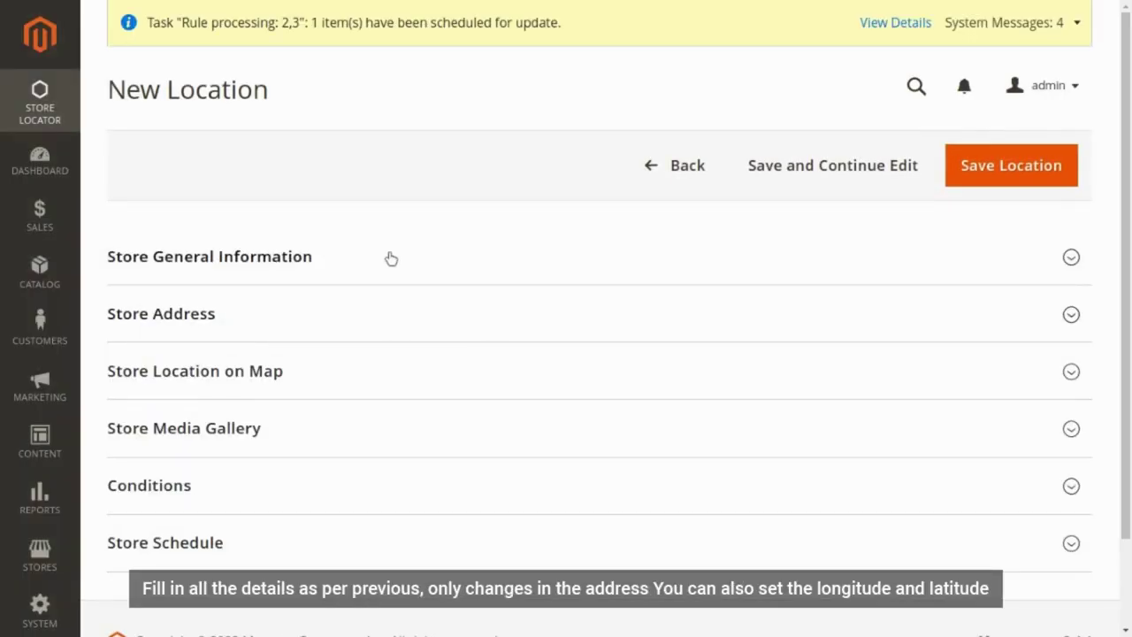
click(392, 261)
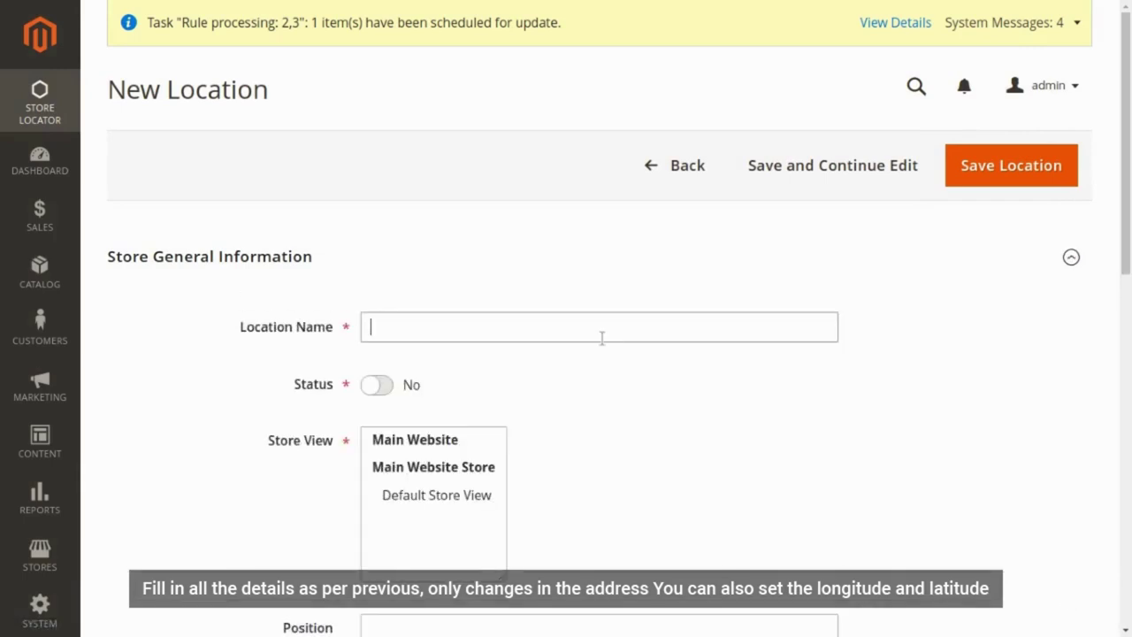
click(601, 329)
text(Sa)
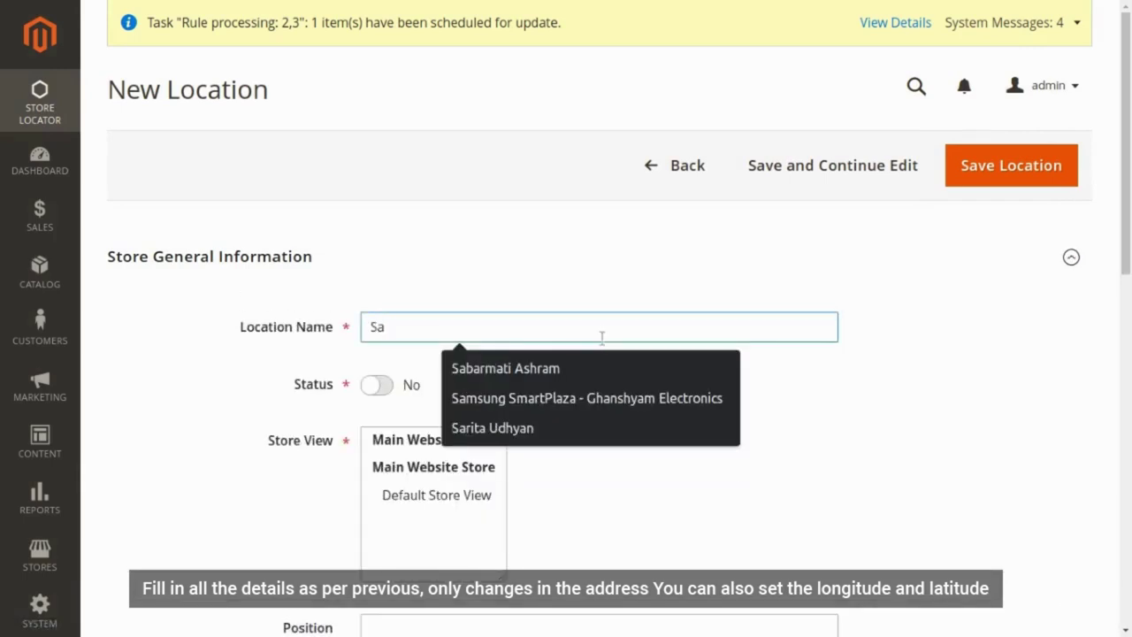
key(Down)
key(Down)
key(Down)
key(Return)
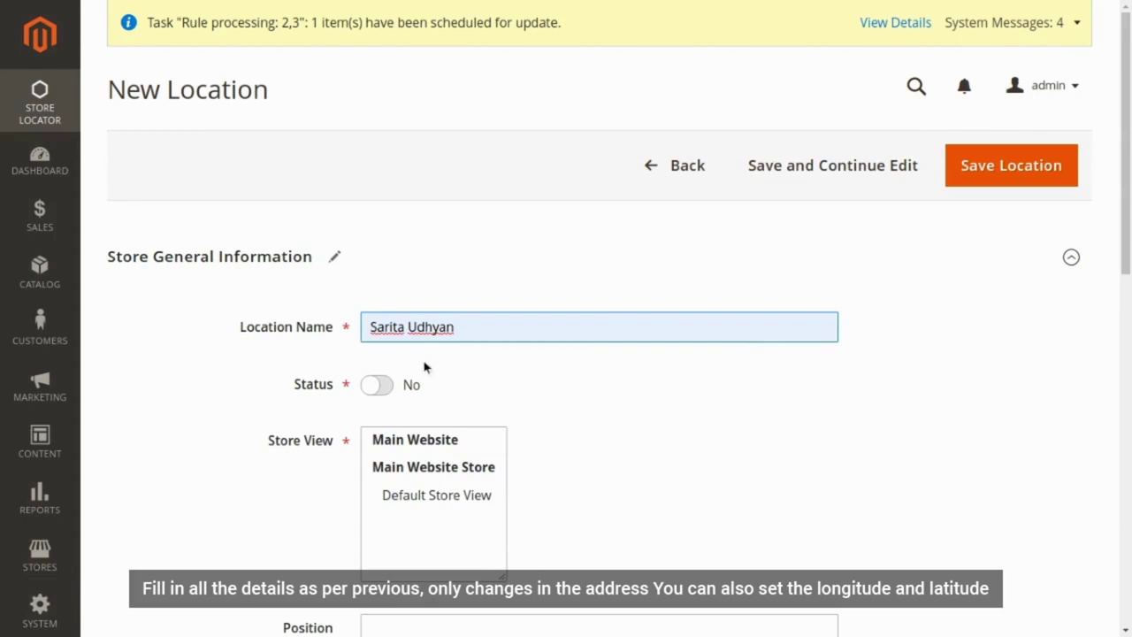
- Enable the location for Default Store View at position 2
click(381, 384)
click(441, 497)
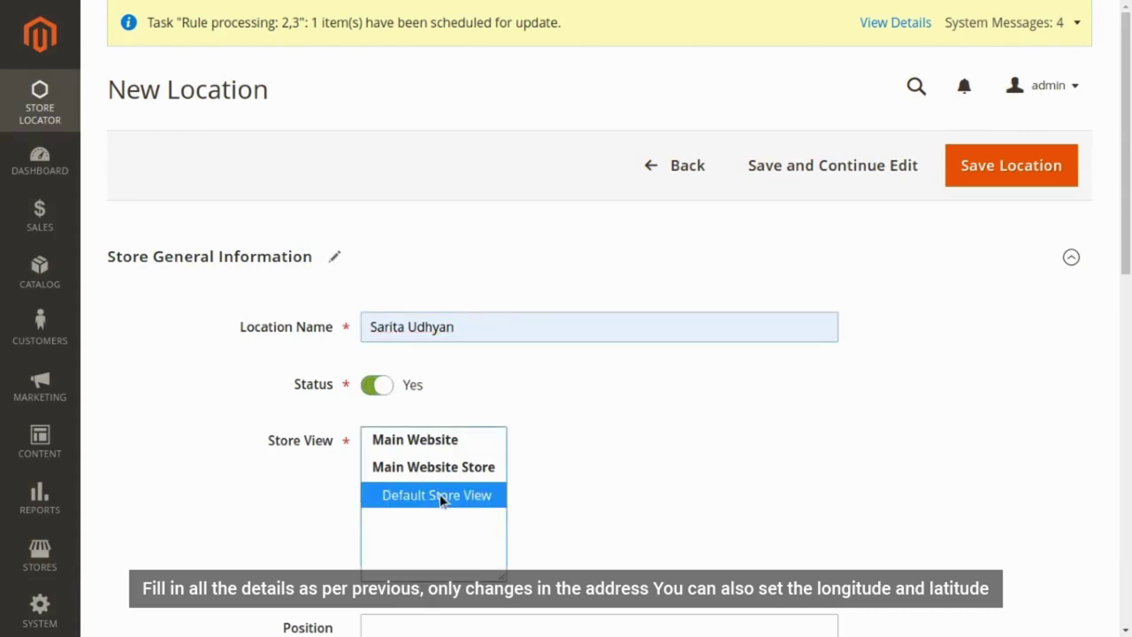
scroll(439, 493, down, 3)
click(437, 375)
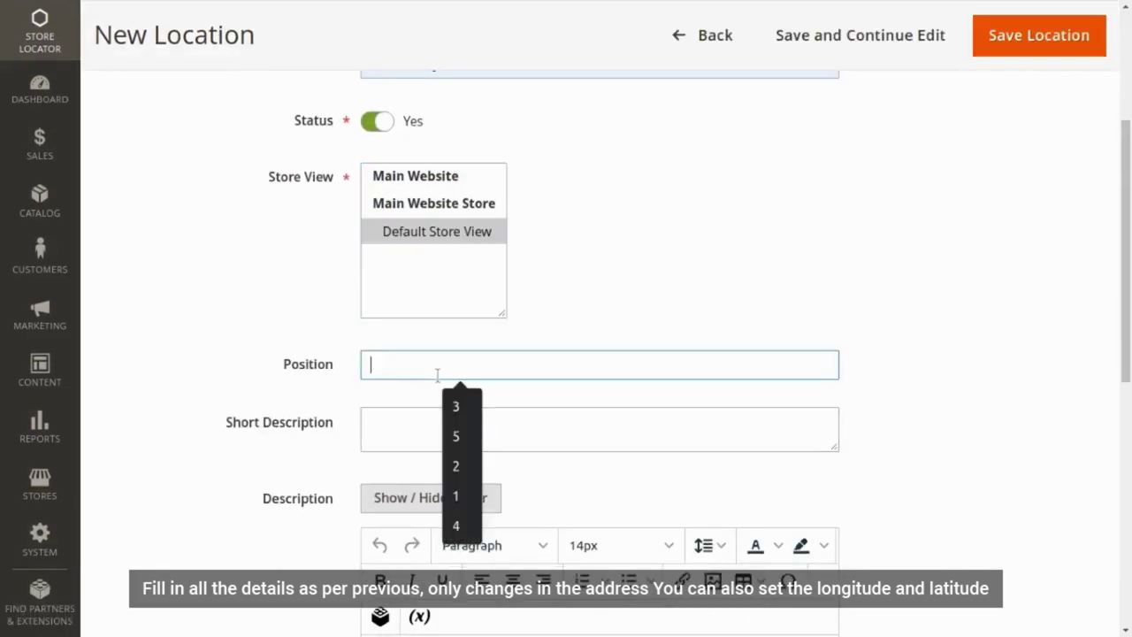
click(432, 440)
- Paste the Sarita Udhyan short description and full description
click(416, 427)
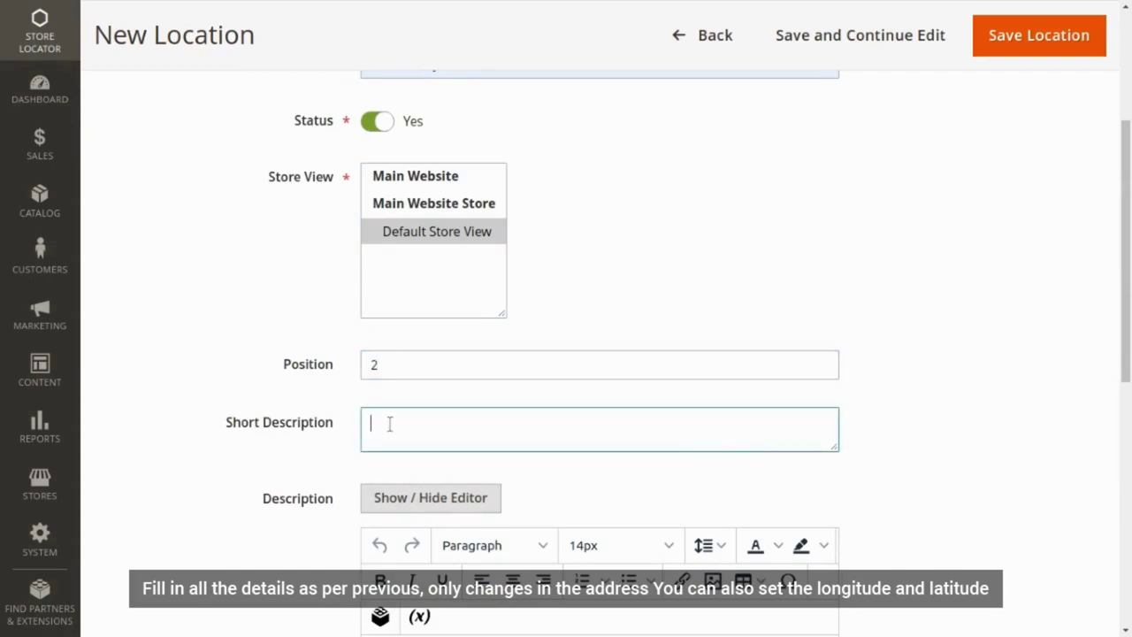
text(Sarita Udhyan is oldest and largest garden of Gandhinagar which is located on bank of River sabarmati. This place on Gandhinagar-chiloda highway. Visited this place with friends. Mostly garden used for small Picnic place.)
scroll(392, 477, down, 3)
click(393, 516)
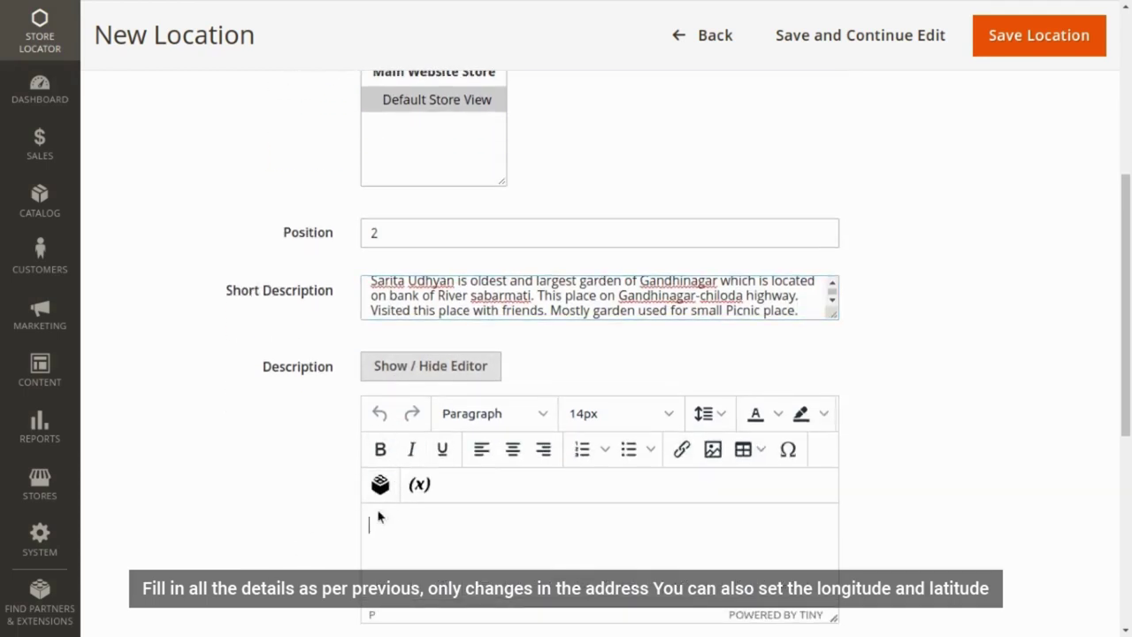
text(Sarita Udhyan is oldest and largest garden of Gandhinagar which is located on bank of River sabarmati. This place on Gandhinagar-chiloda highway. Visited this place with friends. Mostly garden used for small Picnic place. Best place to spend your time in peace. Clean, scenic, beautiful, well maintained garden. There is also small rides for kids & Morning work out instrument are fitted in the garden. This is also known as Lovers point.)
scroll(233, 524, down, 5)
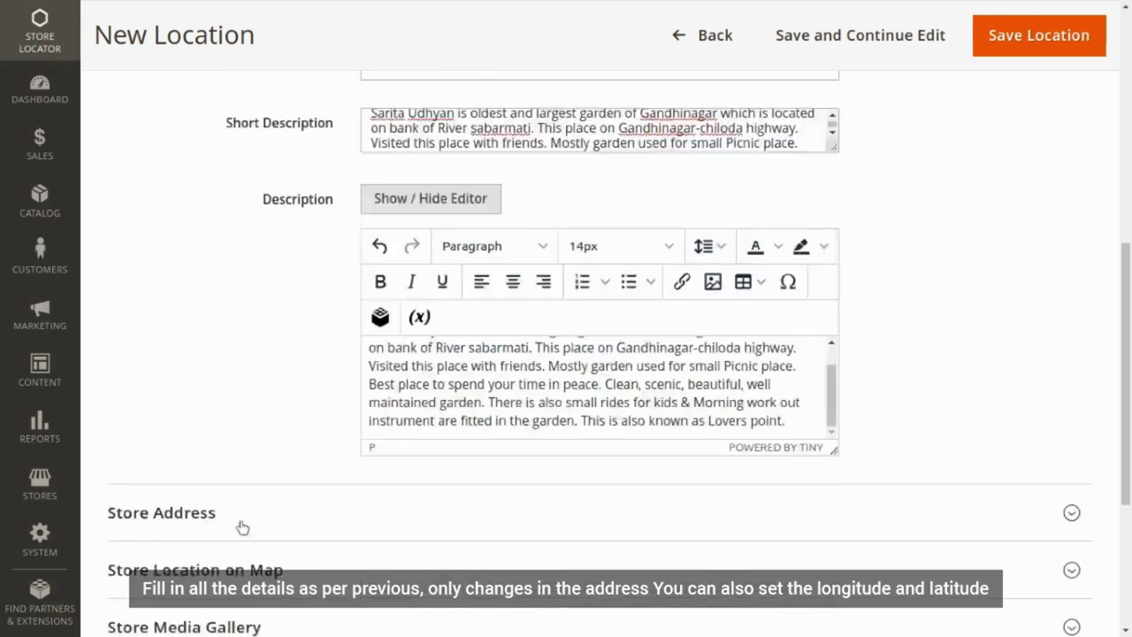
scroll(247, 398, down, 1)
- Set the store address country to India, state Gujarat, city Ahmedabad
click(239, 260)
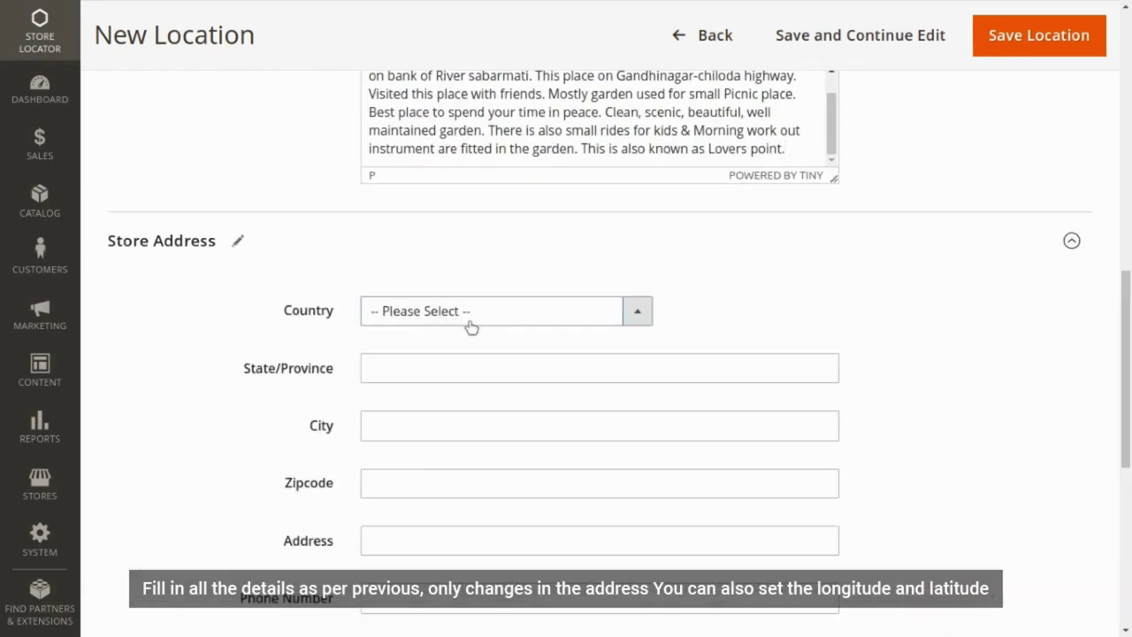
click(469, 325)
text(india)
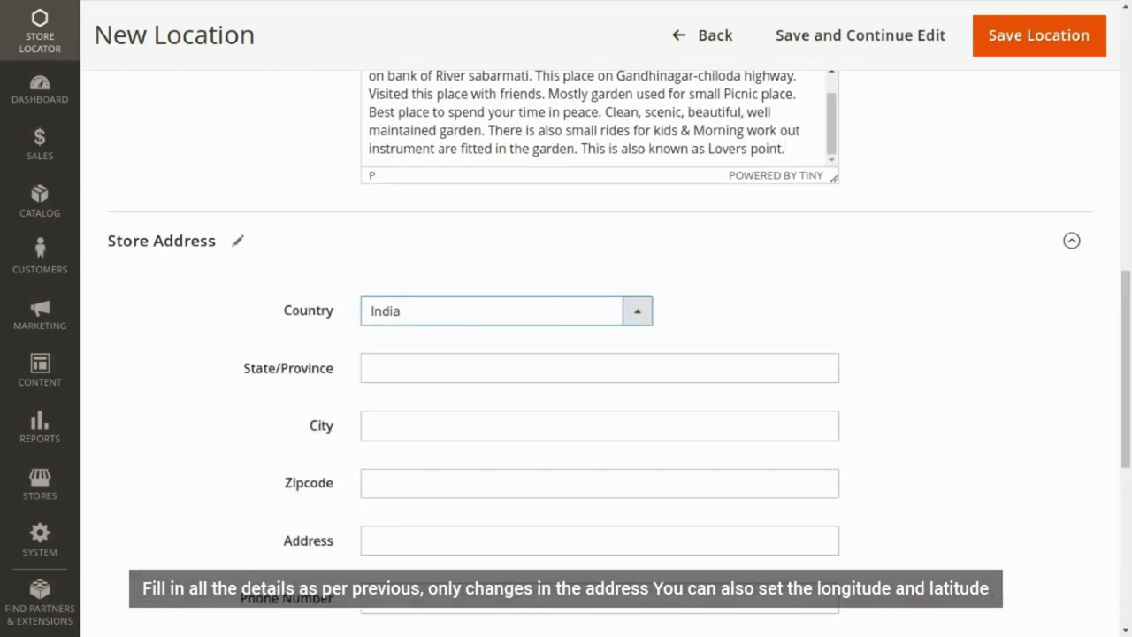
click(429, 381)
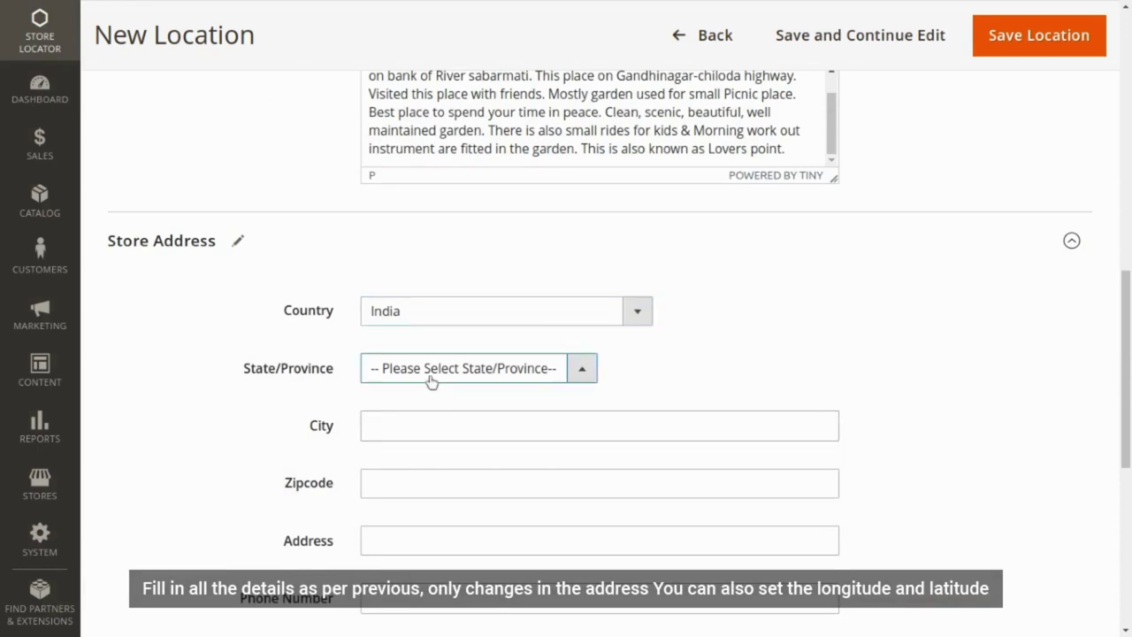
text(goaujarat)
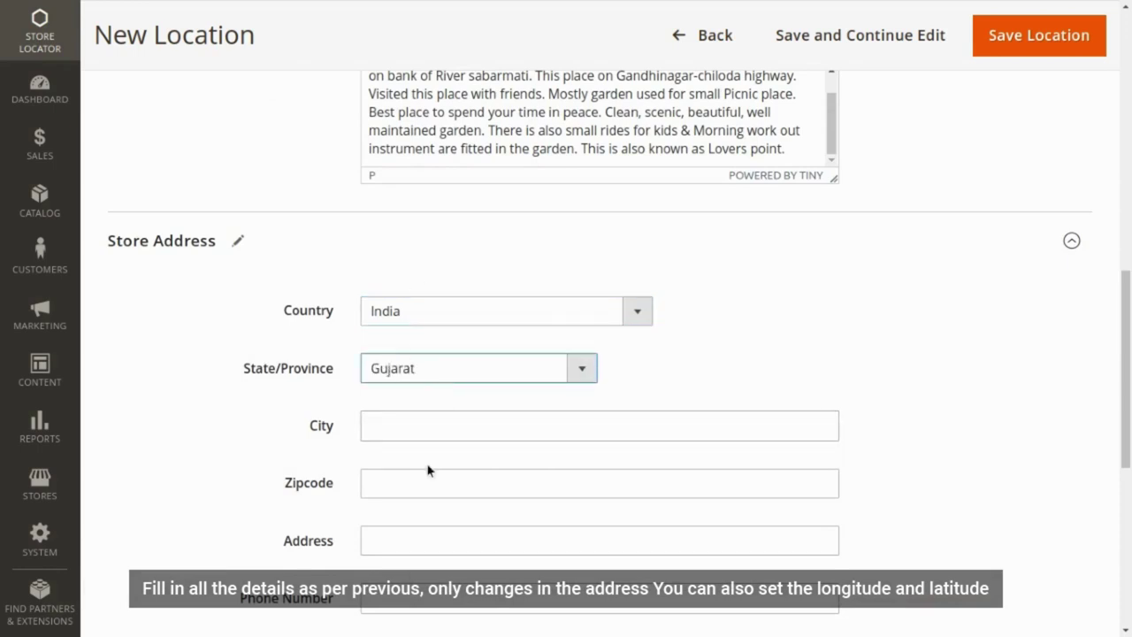
click(424, 429)
click(501, 495)
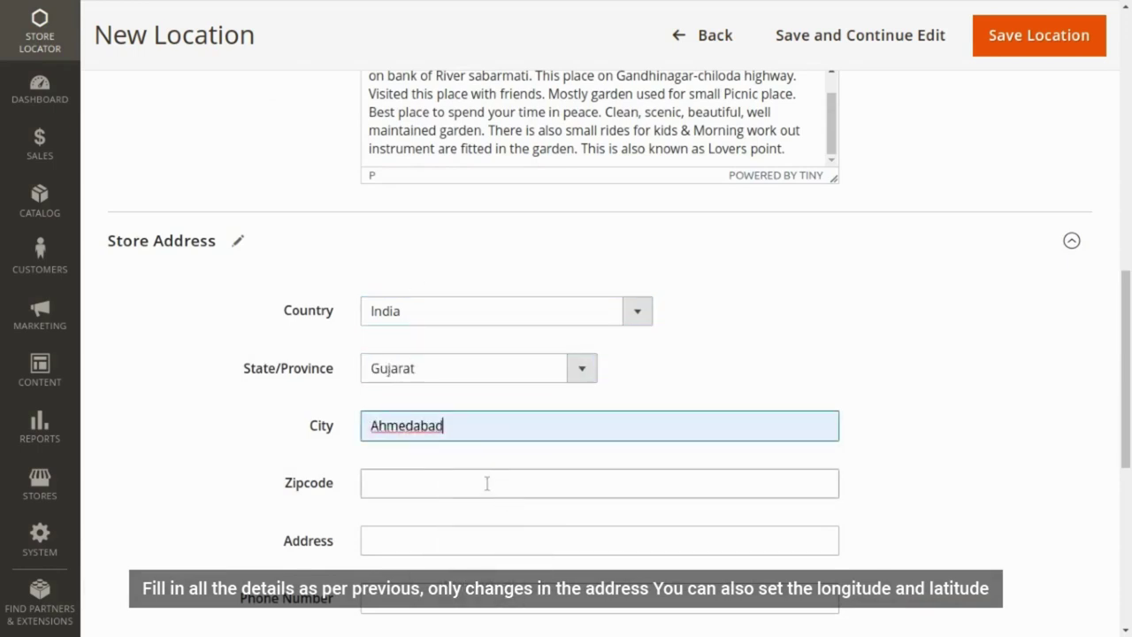
- Paste the plus-code address, move postcode 382021 into Zipcode, and drop Gujarat from it
click(377, 483)
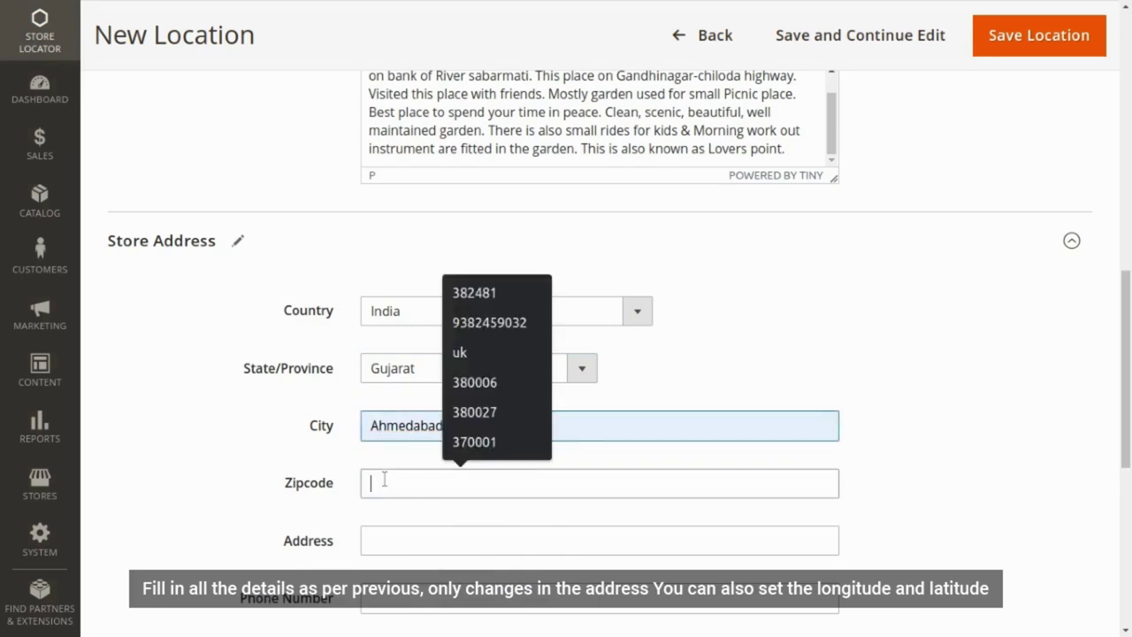
click(397, 540)
text(6M35+8X7, Gandhinagar, Gujarat 382021)
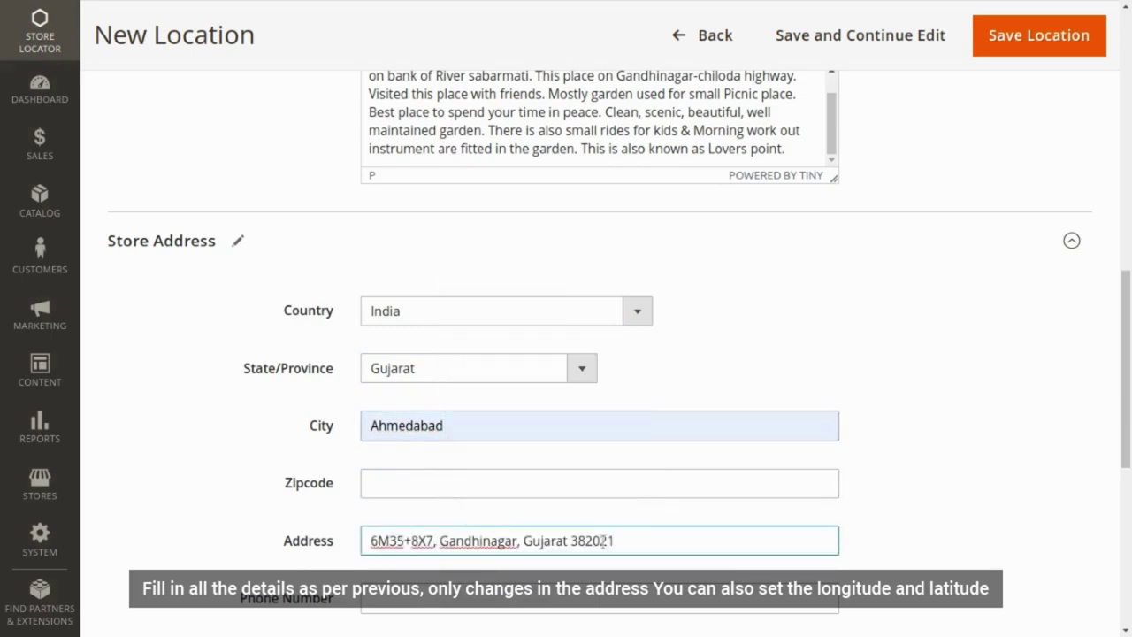
drag(616, 539, 570, 533)
key(ctrl+x)
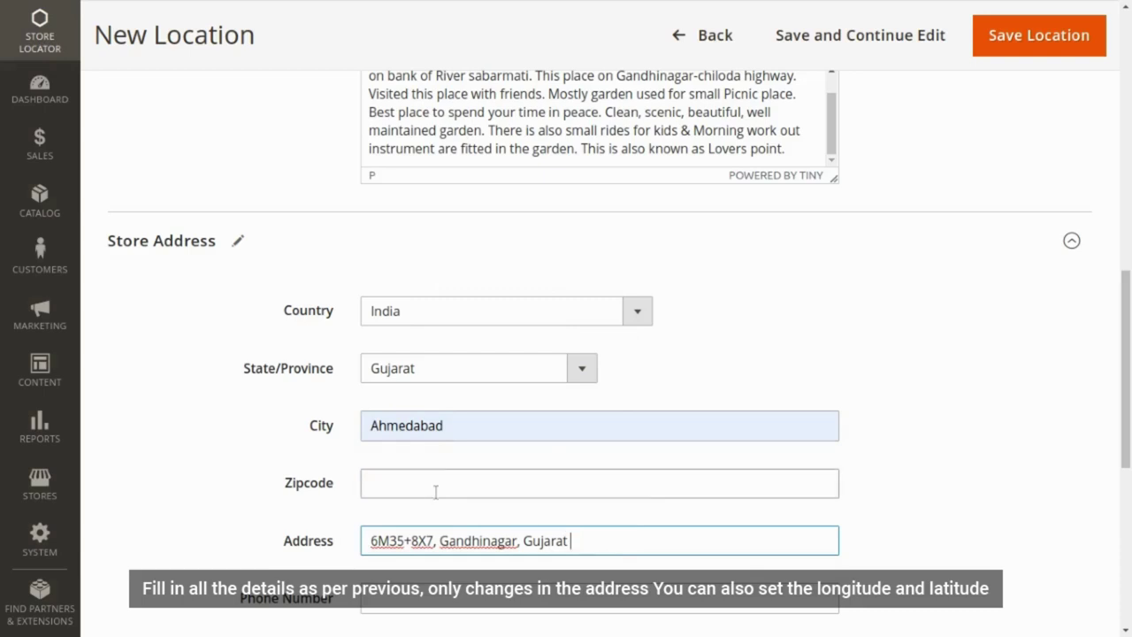
click(434, 488)
key(ctrl+v)
click(570, 540)
drag(571, 540, 510, 541)
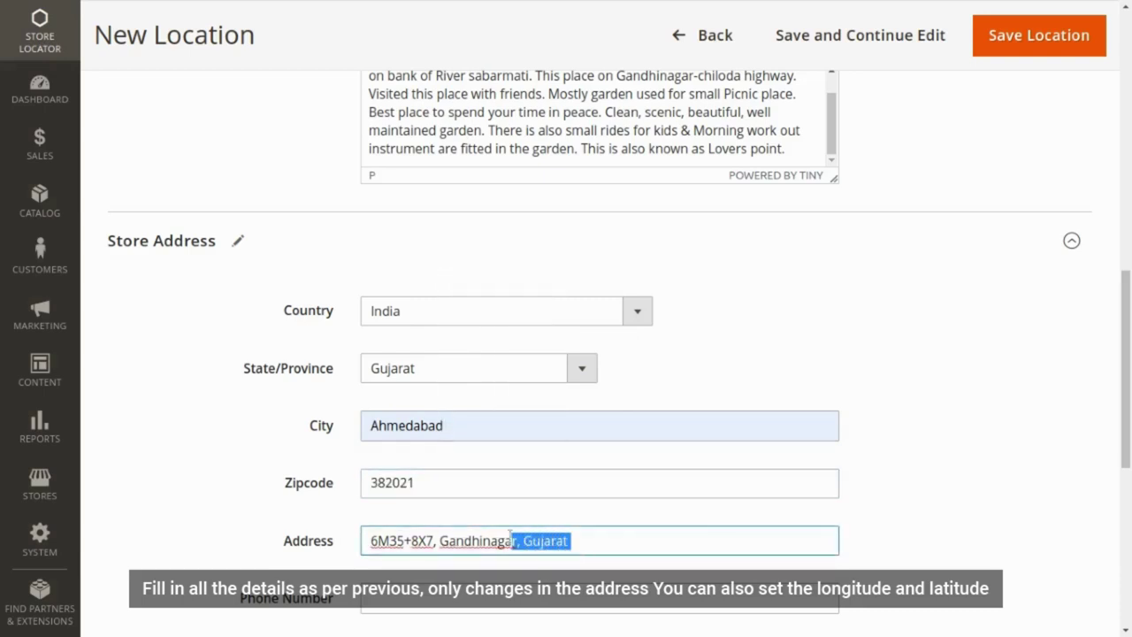
key(BackSpace)
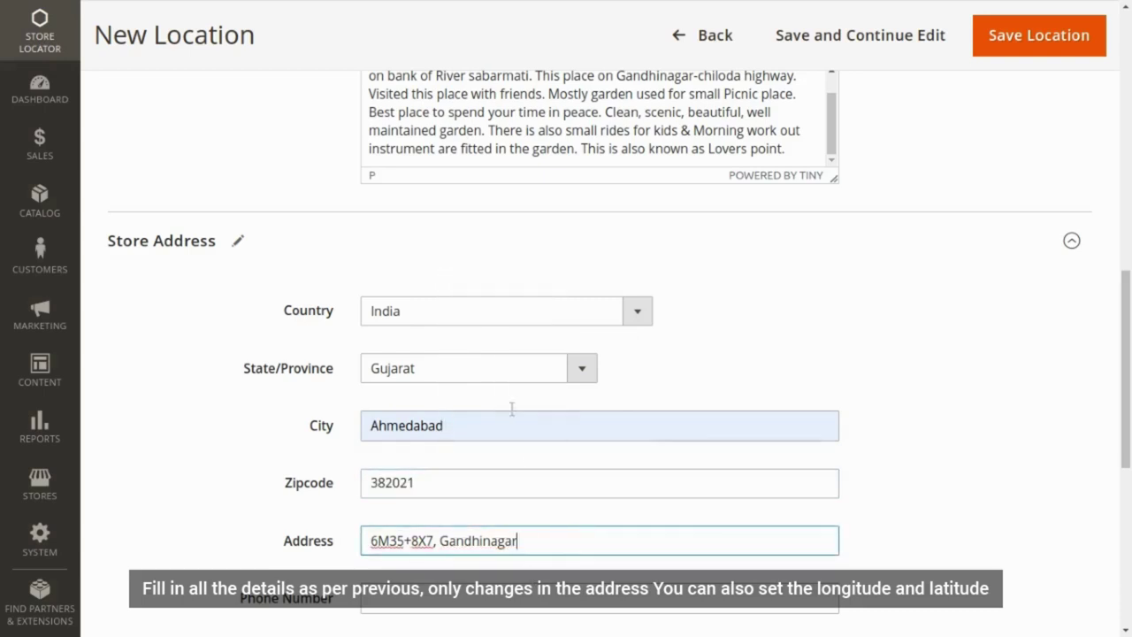
click(495, 425)
key(BackSpace)
key(BackSpace)
key(BackSpace)
key(BackSpace)
key(BackSpace)
key(BackSpace)
key(BackSpace)
key(BackSpace)
key(BackSpace)
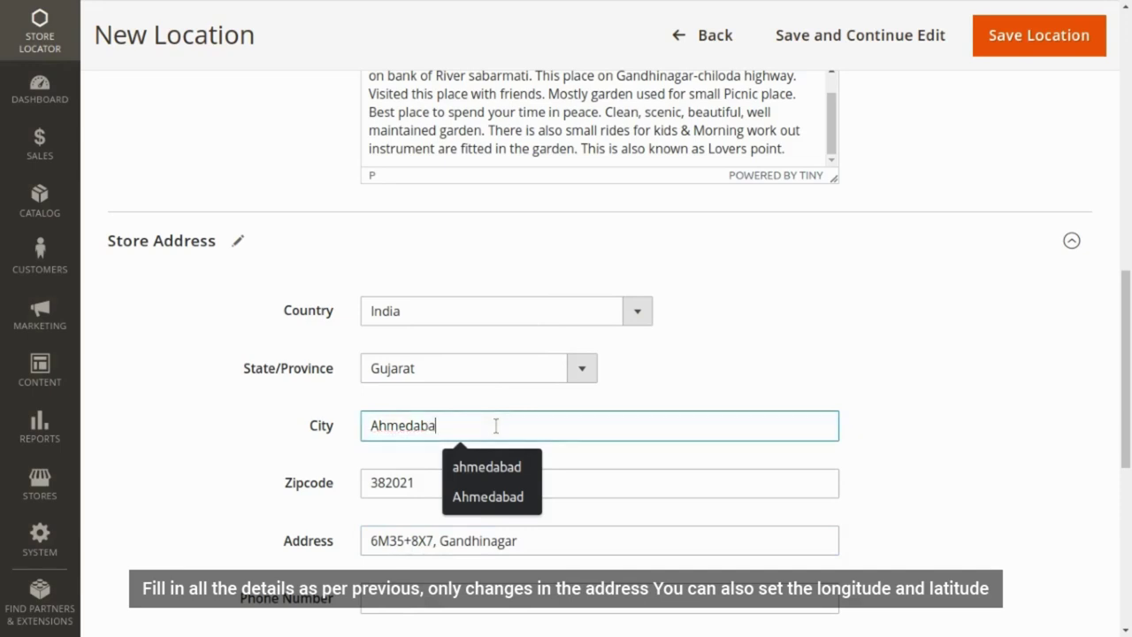
text(Gadhin)
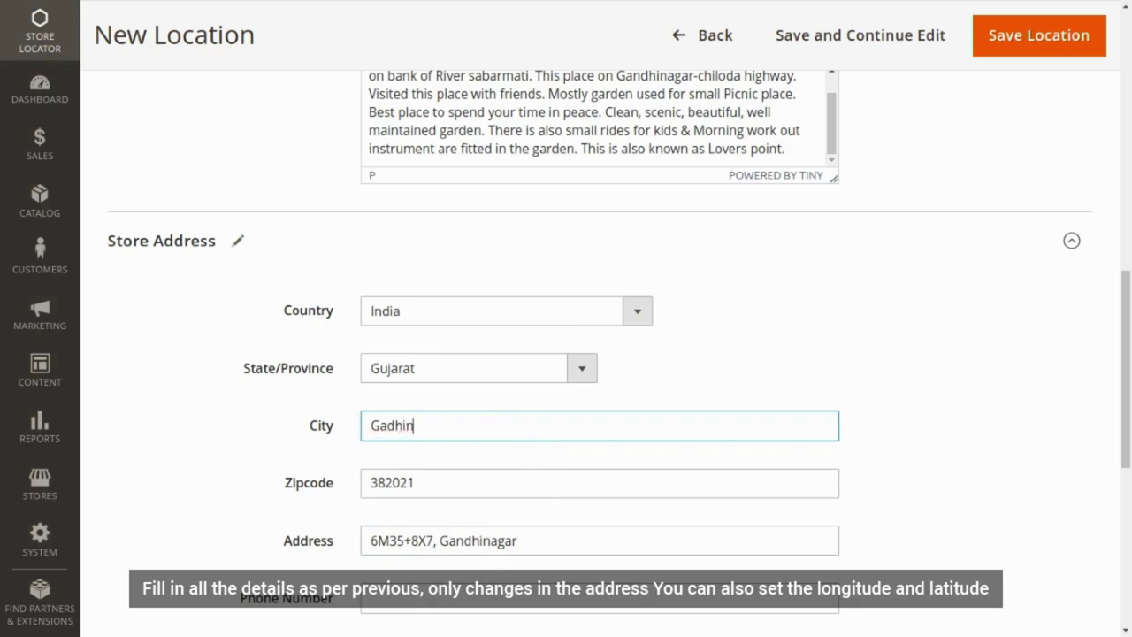
text(agar)
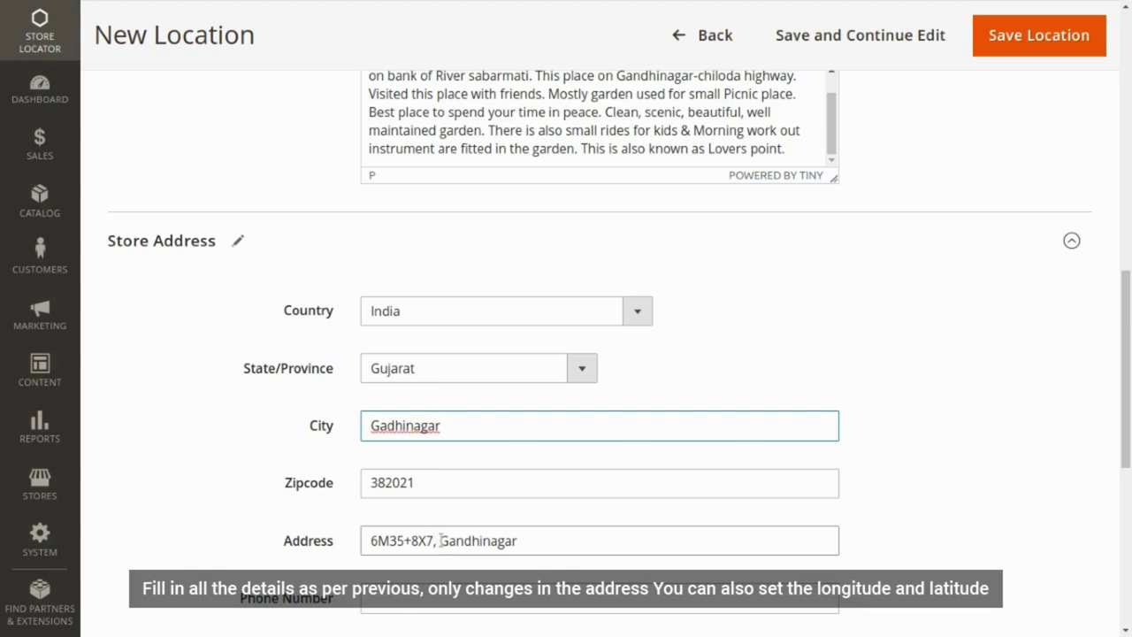
drag(441, 540, 535, 539)
key(BackSpace)
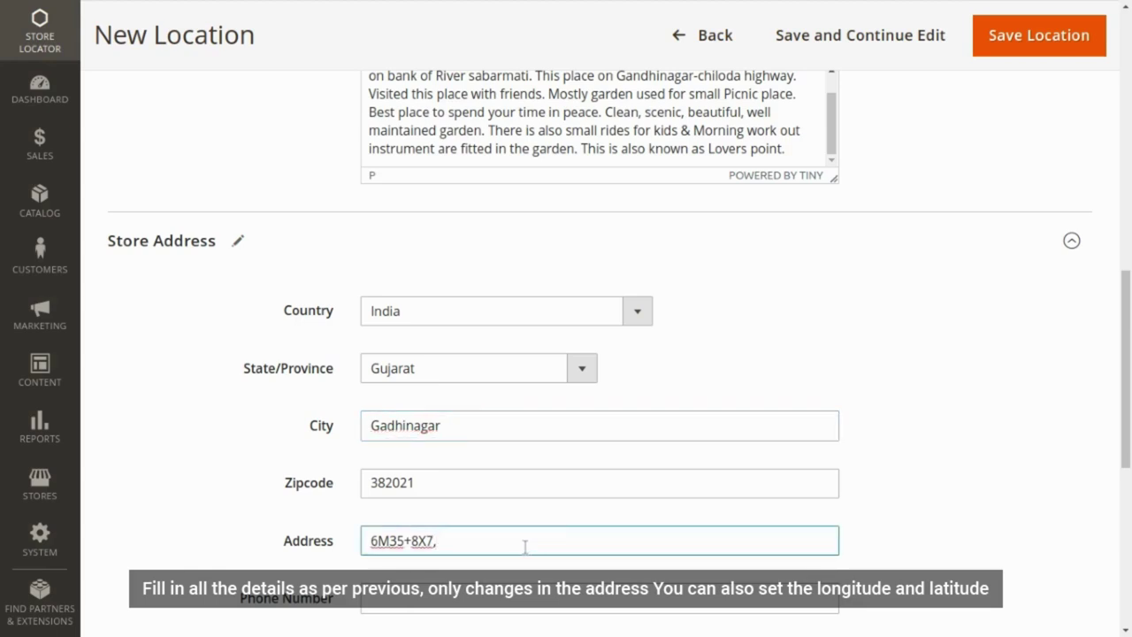
click(262, 513)
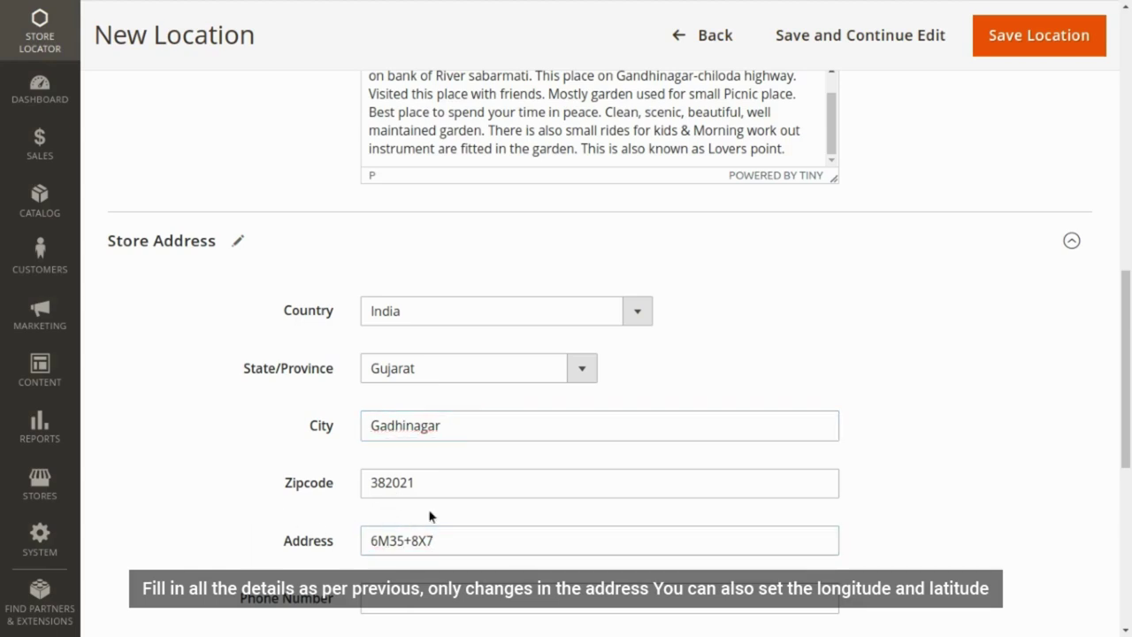
scroll(429, 520, down, 2)
- Fill phone number, e-mail and website abc.com from saved autofill entries
click(371, 428)
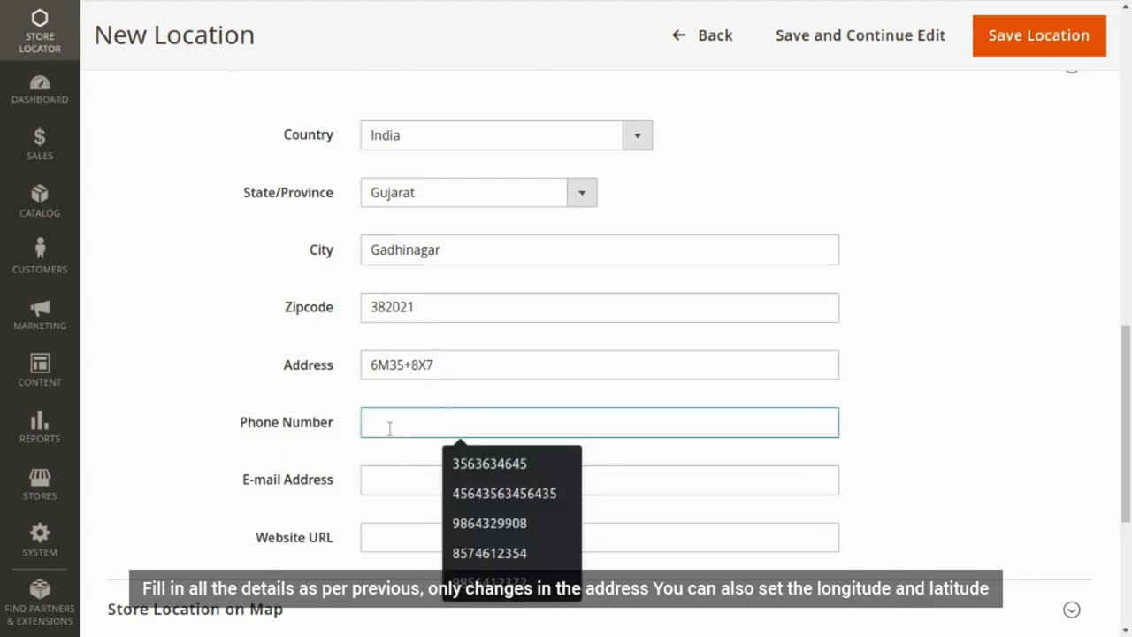
click(503, 468)
click(425, 472)
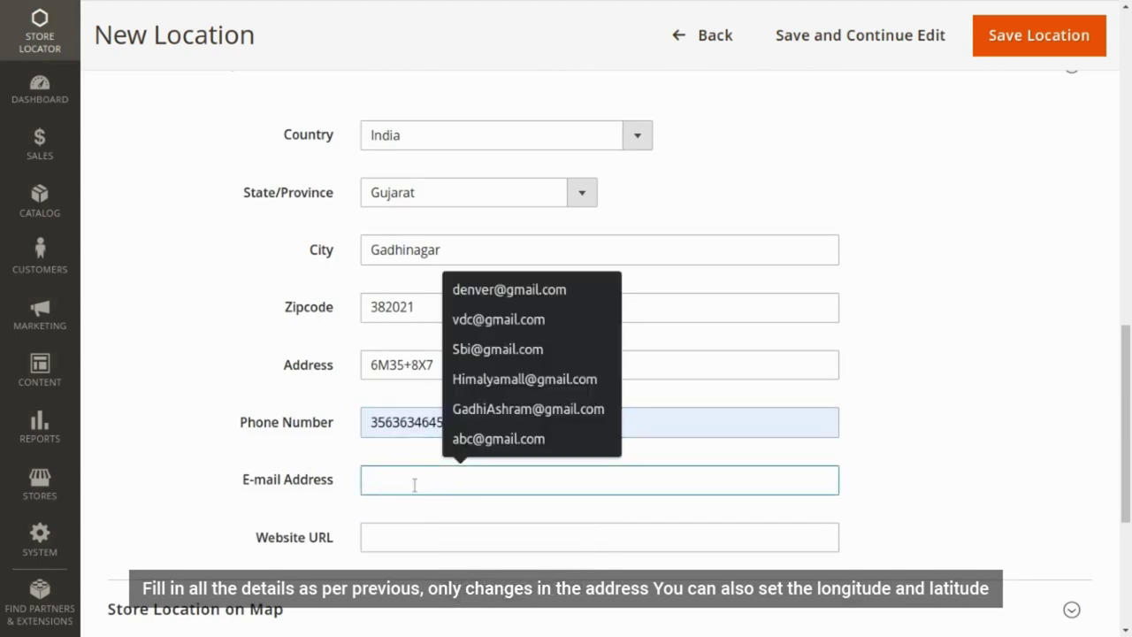
click(463, 442)
click(401, 537)
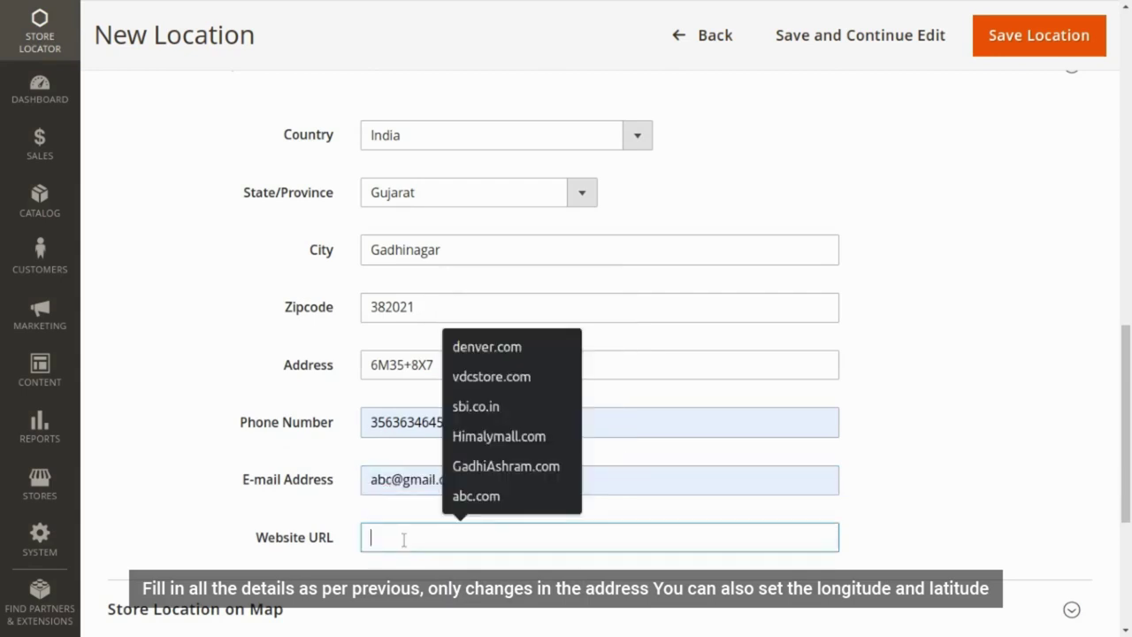
click(489, 499)
scroll(248, 504, down, 4)
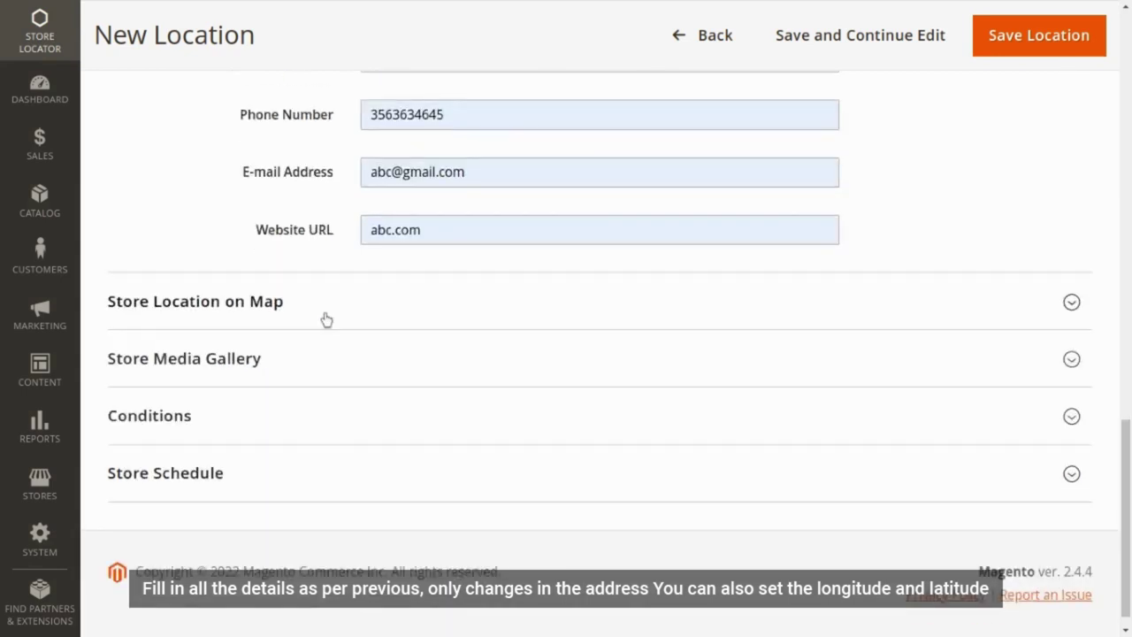
- Expand Store Location on Map and clear the suggested values from the Latitude field
click(326, 314)
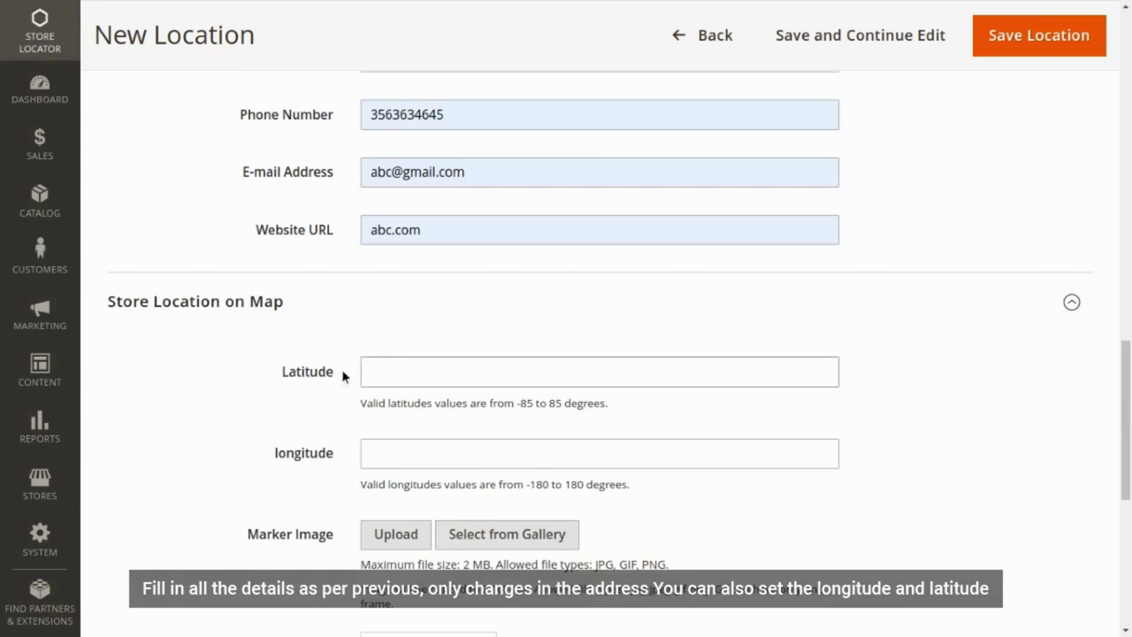
click(355, 376)
double_click(296, 371)
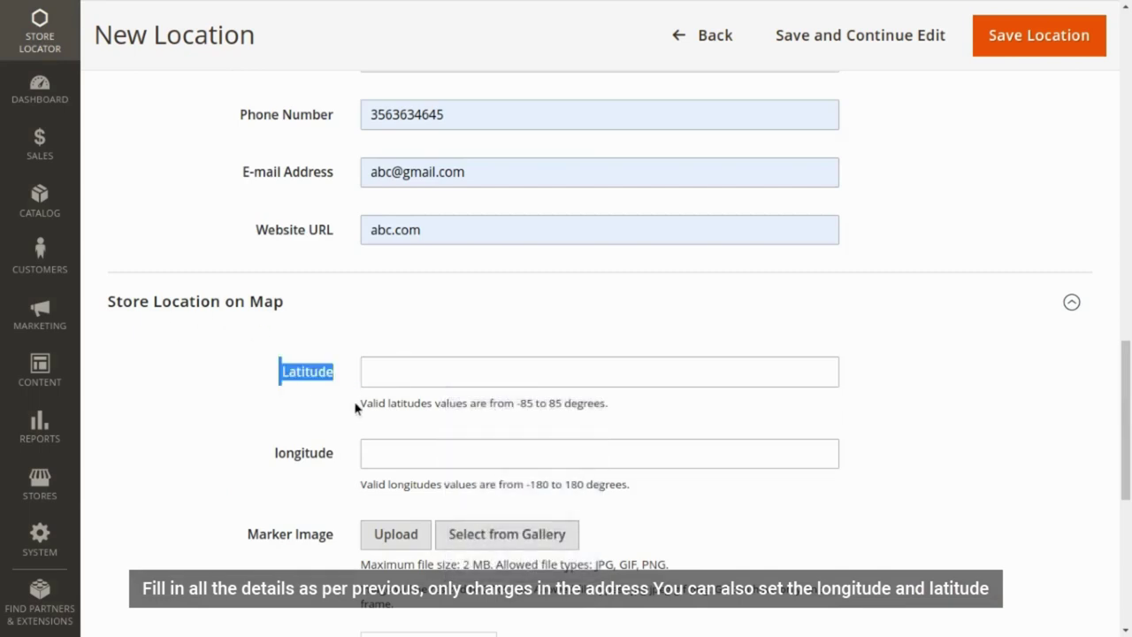
drag(359, 403, 585, 402)
click(485, 372)
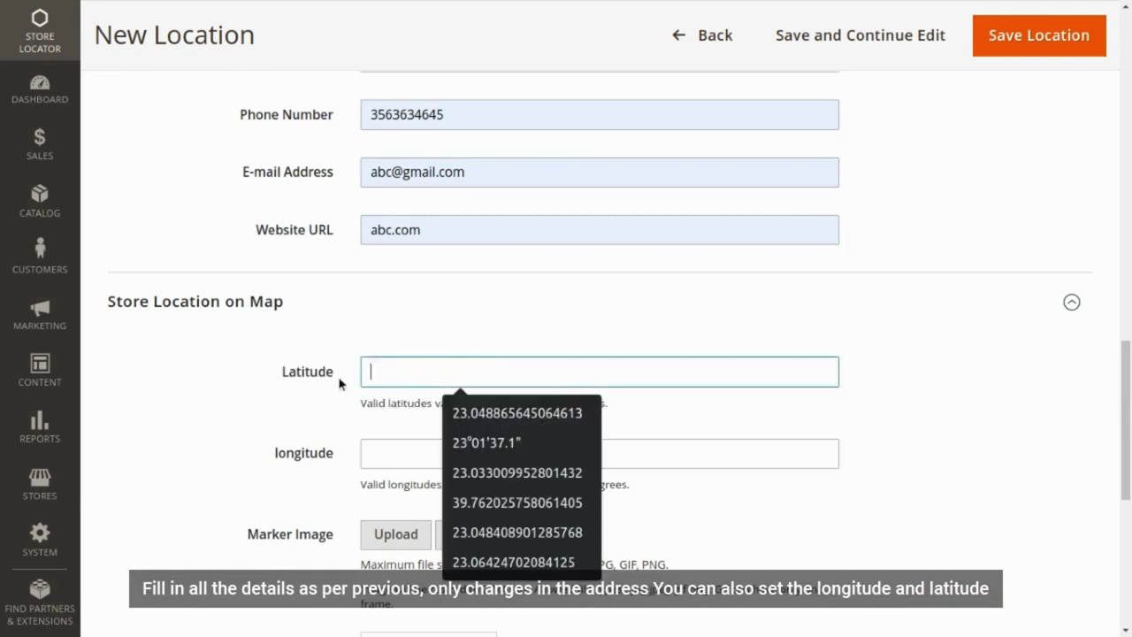
key(Escape)
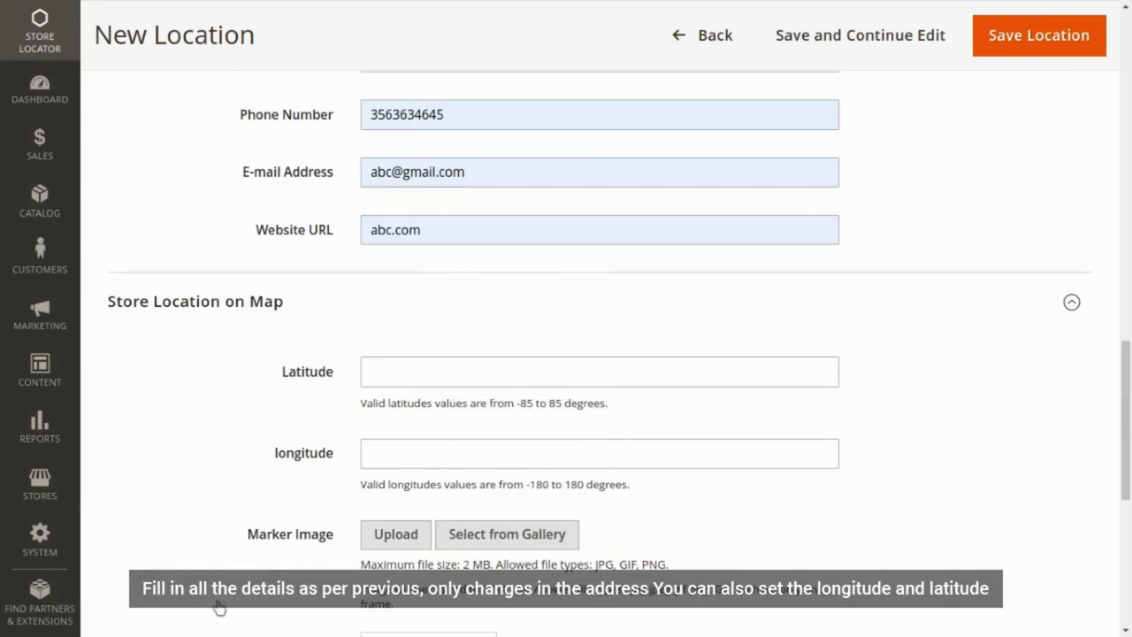
click(451, 382)
- Split the pasted pair into latitude 23.203467682919797 and longitude 72.65990326858156
key(ctrl+v)
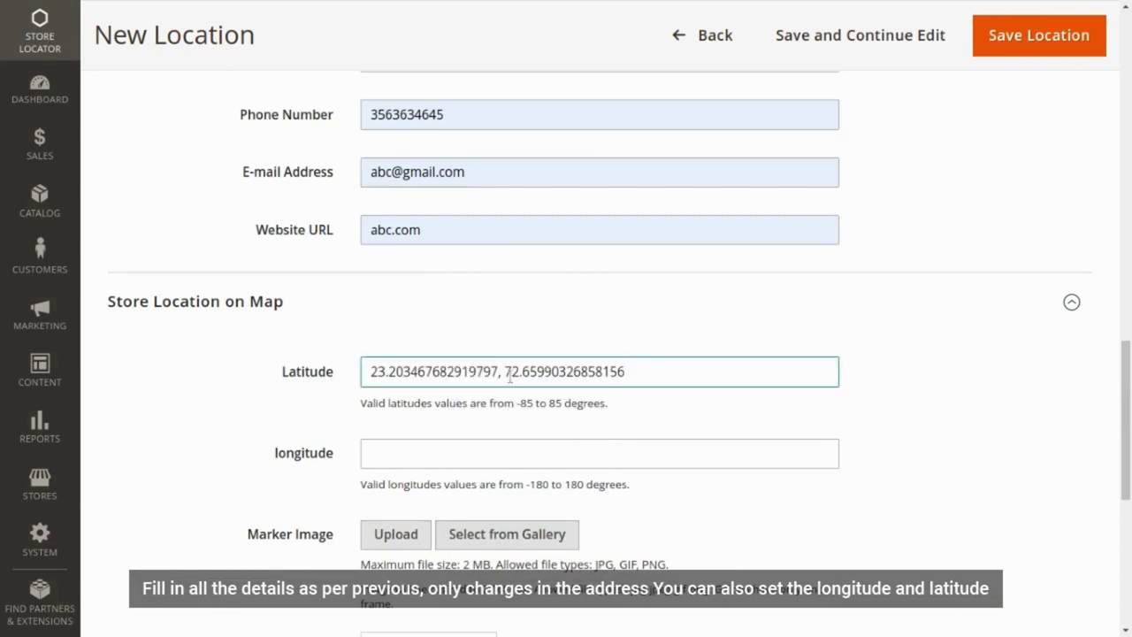
drag(510, 376, 646, 376)
key(ctrl+x)
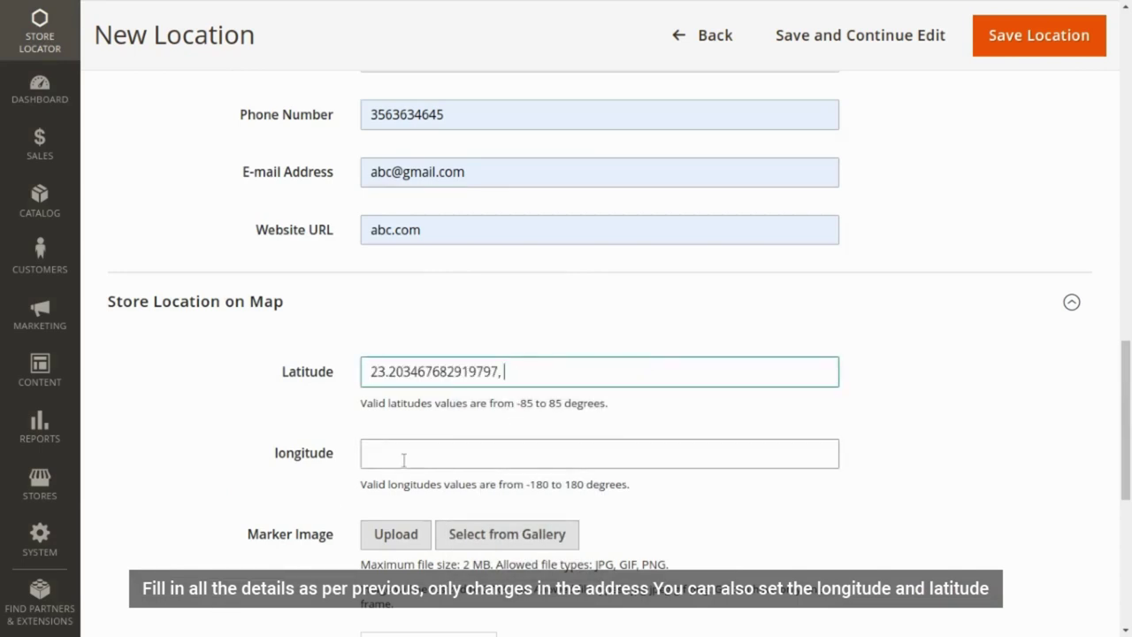
click(404, 456)
key(ctrl+v)
triple_click(537, 373)
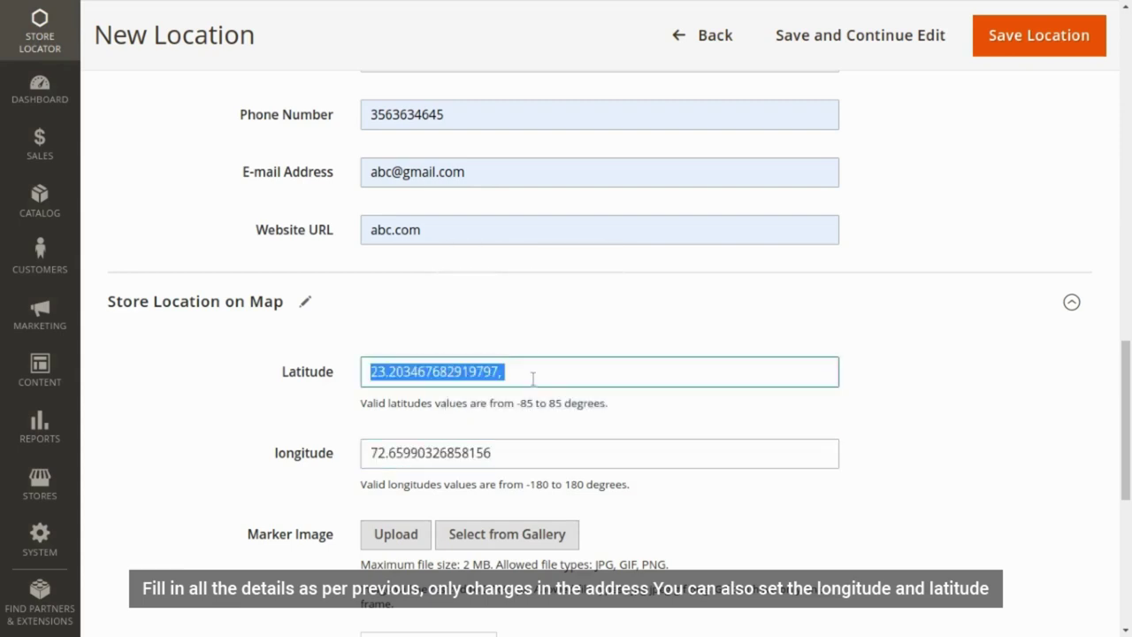
click(528, 378)
scroll(495, 484, down, 5)
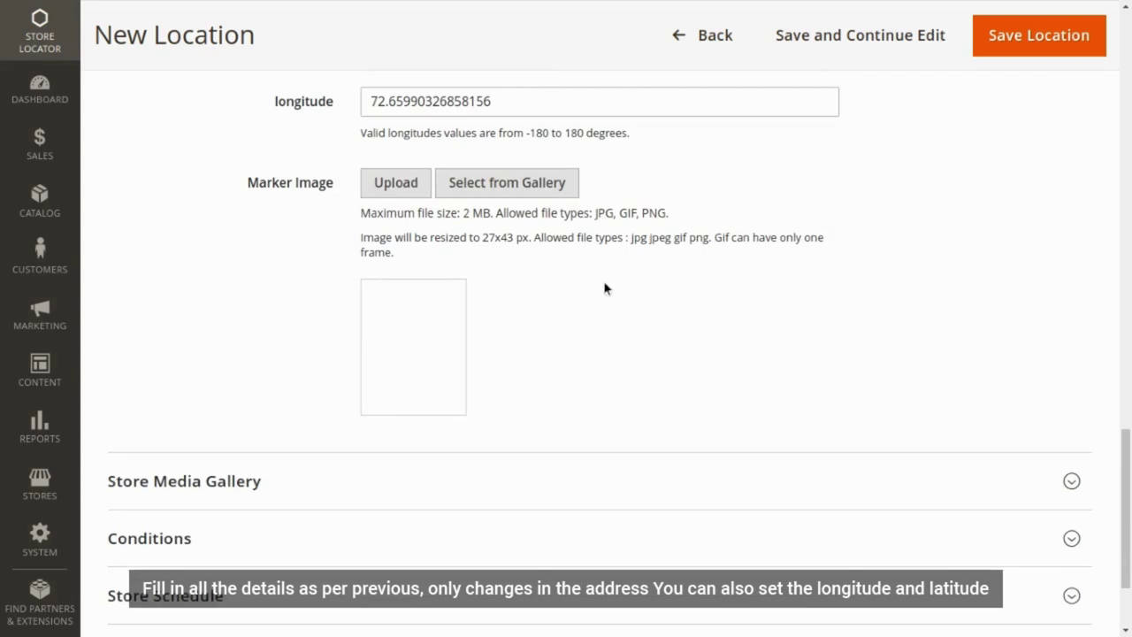
scroll(515, 374, down, 2)
- Review Store Media Gallery, Conditions and Store Schedule without changing them
click(416, 341)
scroll(438, 380, down, 4)
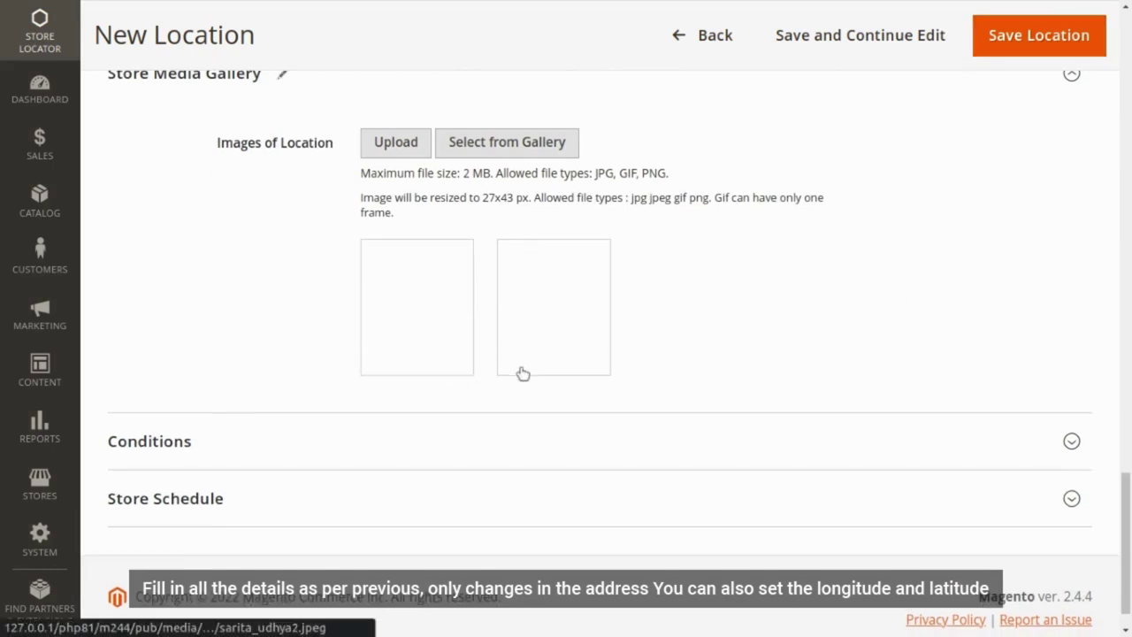
scroll(522, 380, down, 1)
click(522, 395)
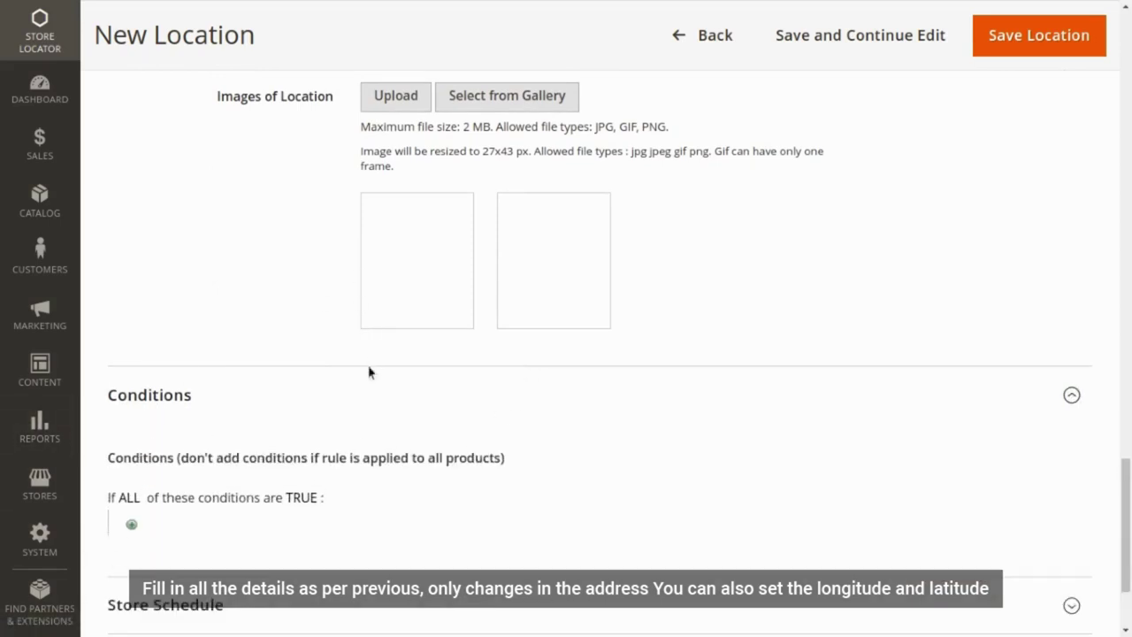
click(369, 394)
click(324, 474)
click(386, 521)
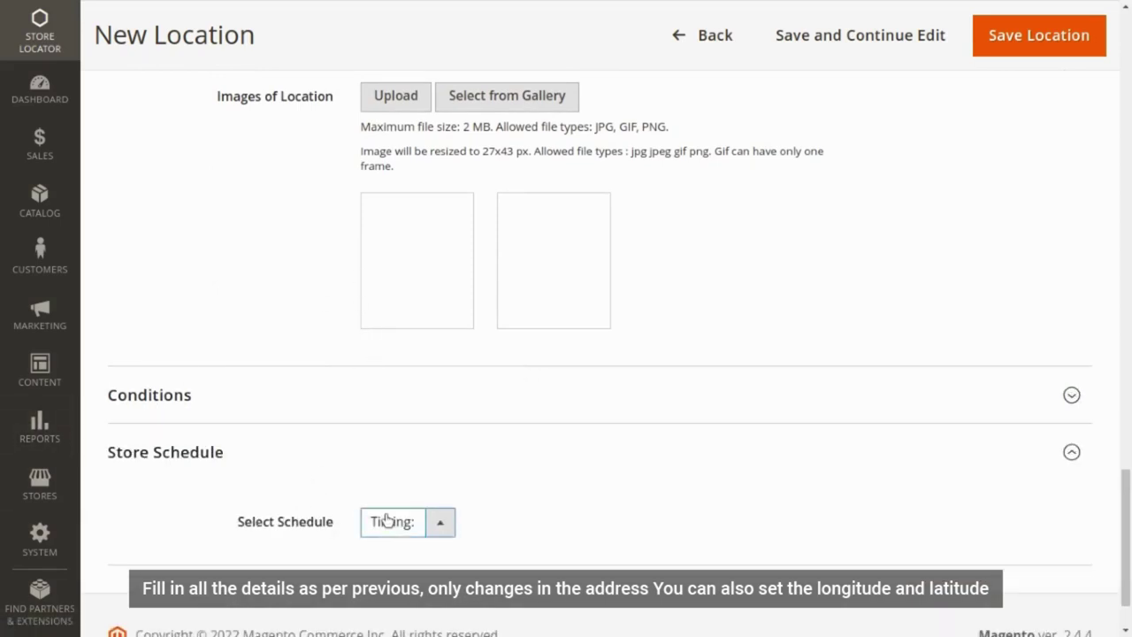
click(386, 550)
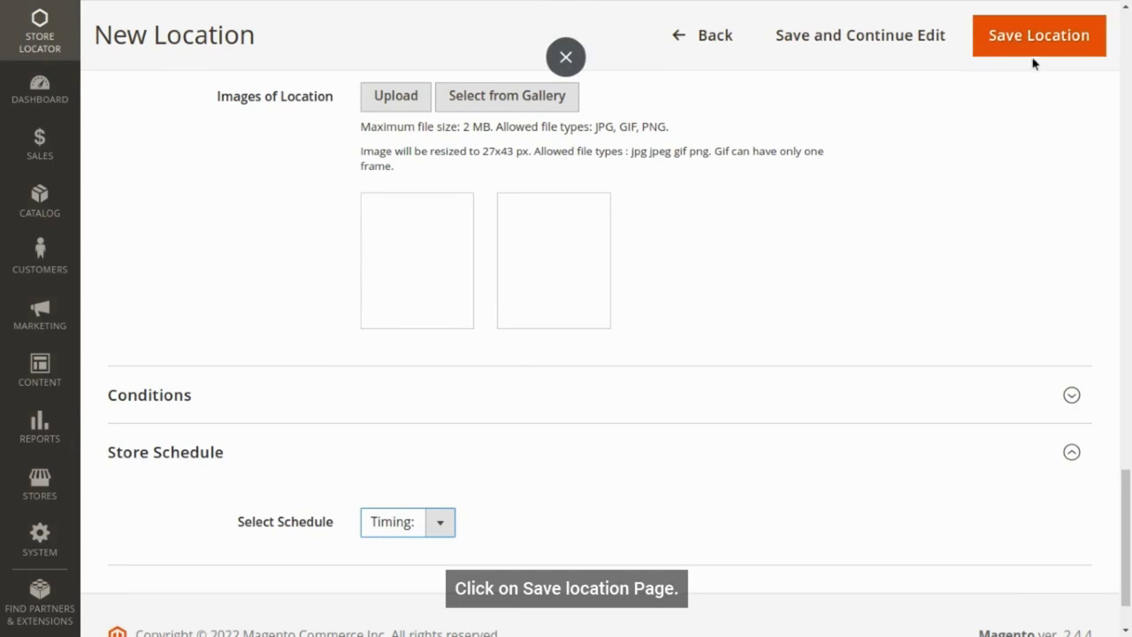
- Save the Sarita Udhyan location and view the storefront as a customer
click(1026, 44)
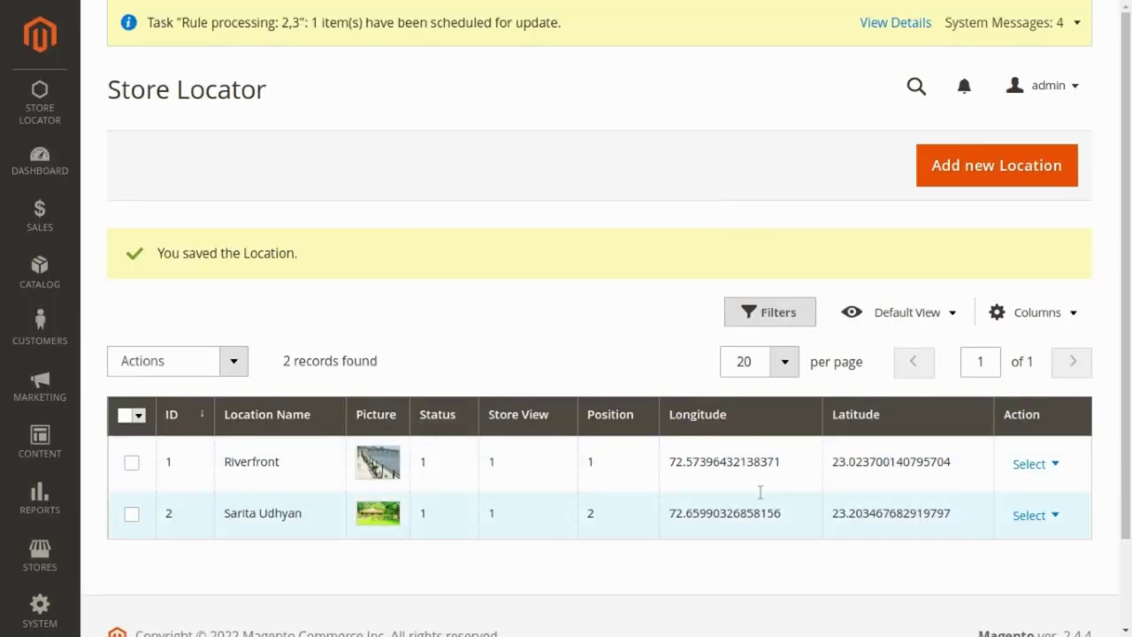
click(1056, 85)
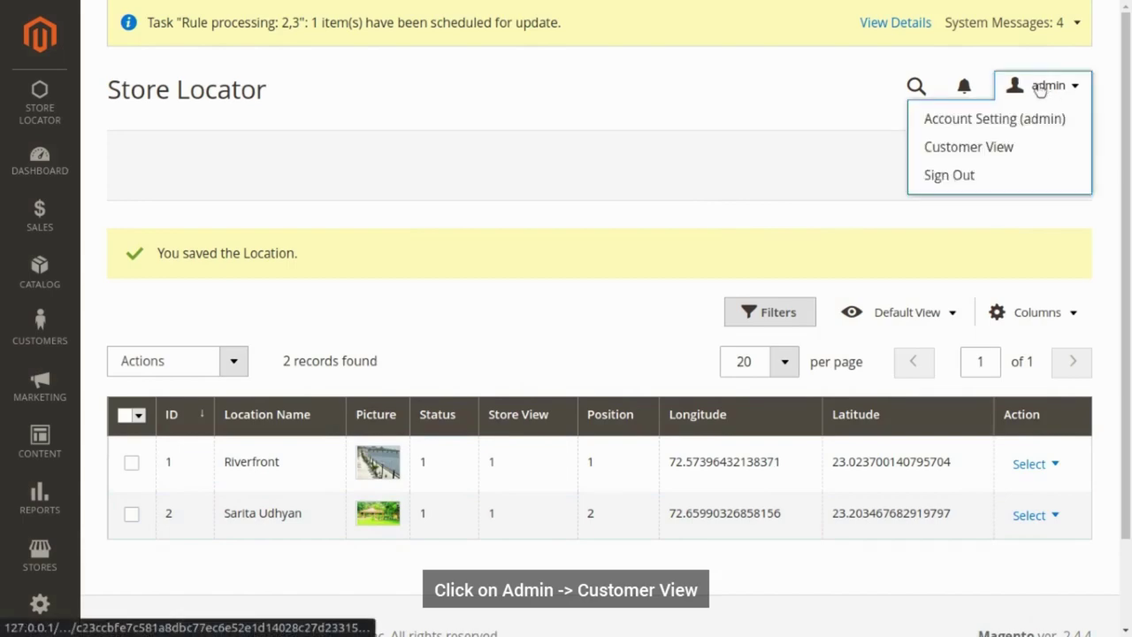
click(999, 152)
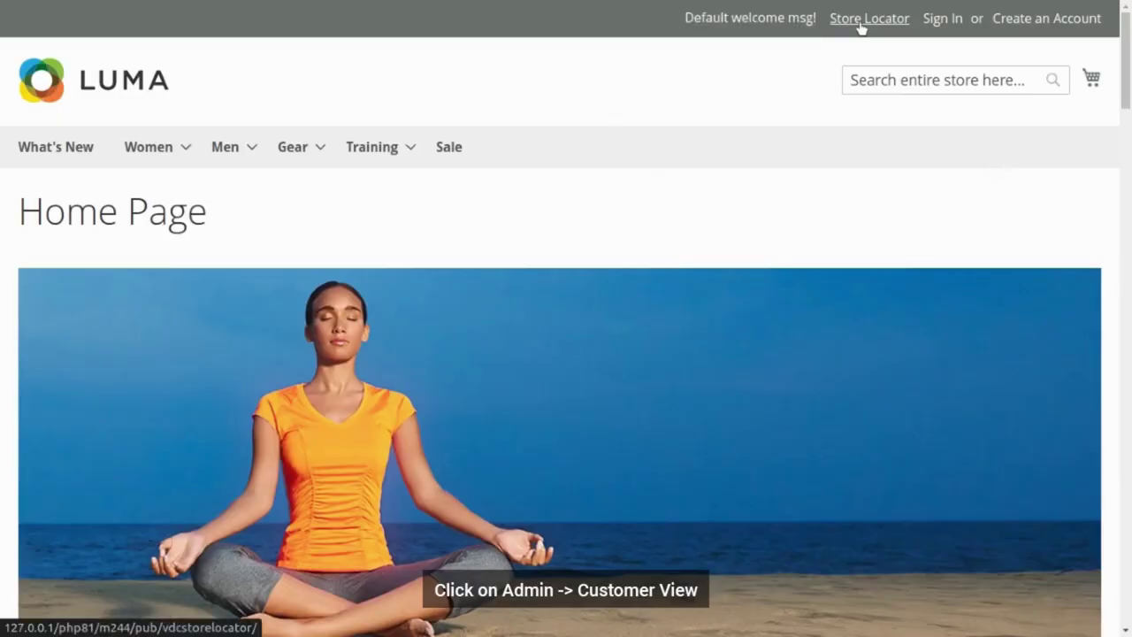
- Open the storefront Store Locator listing and widen the nearby search distance slightly
click(859, 22)
scroll(333, 458, down, 3)
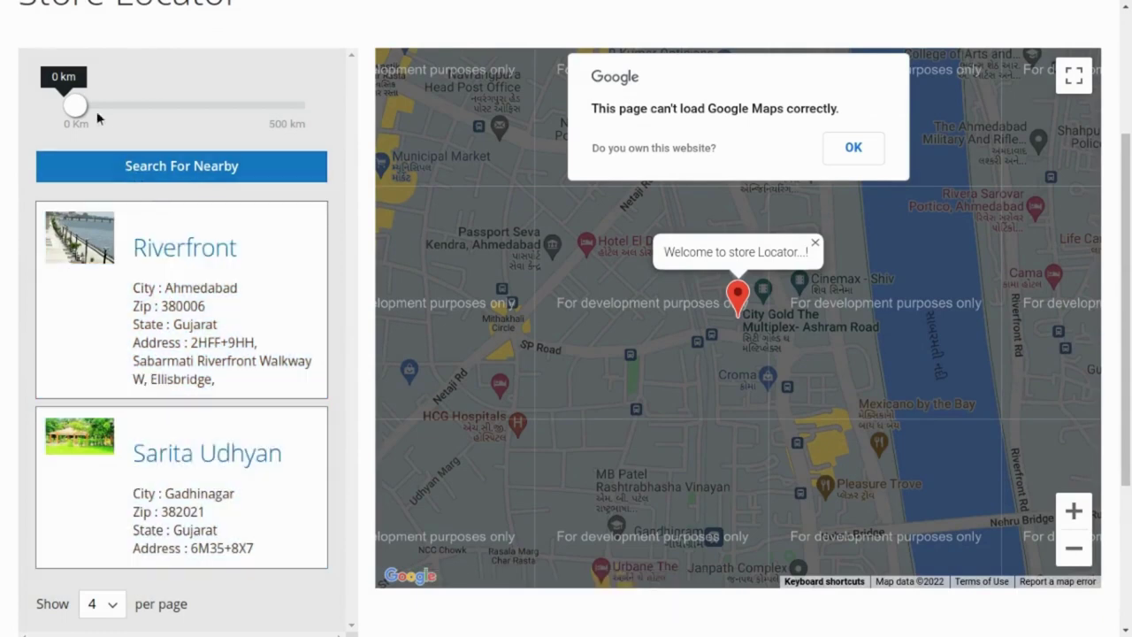
drag(76, 106, 82, 106)
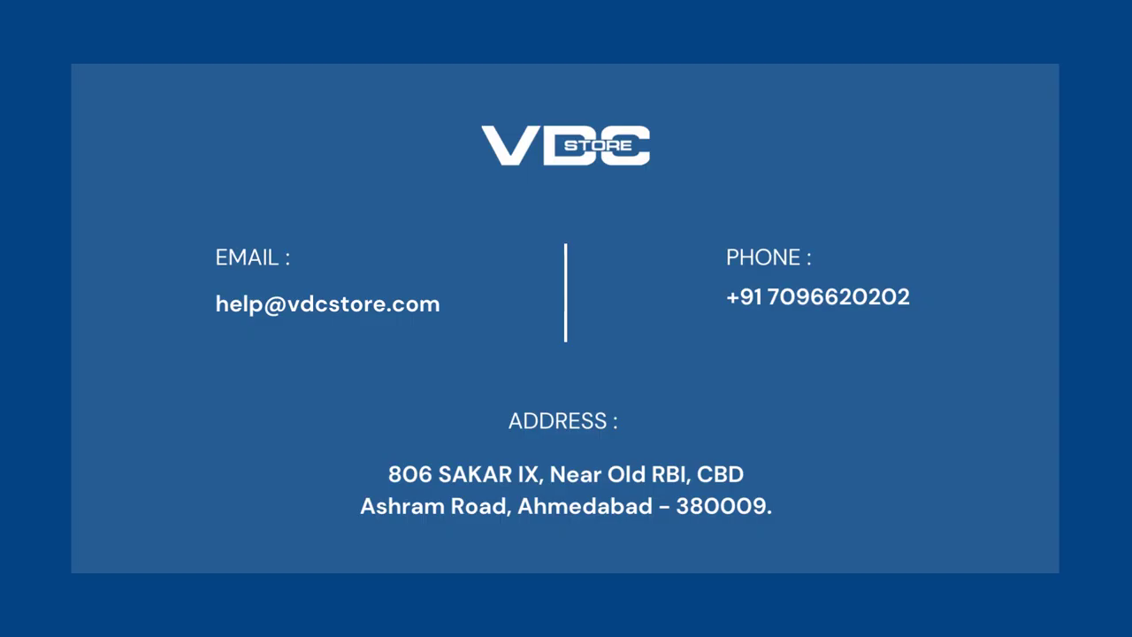